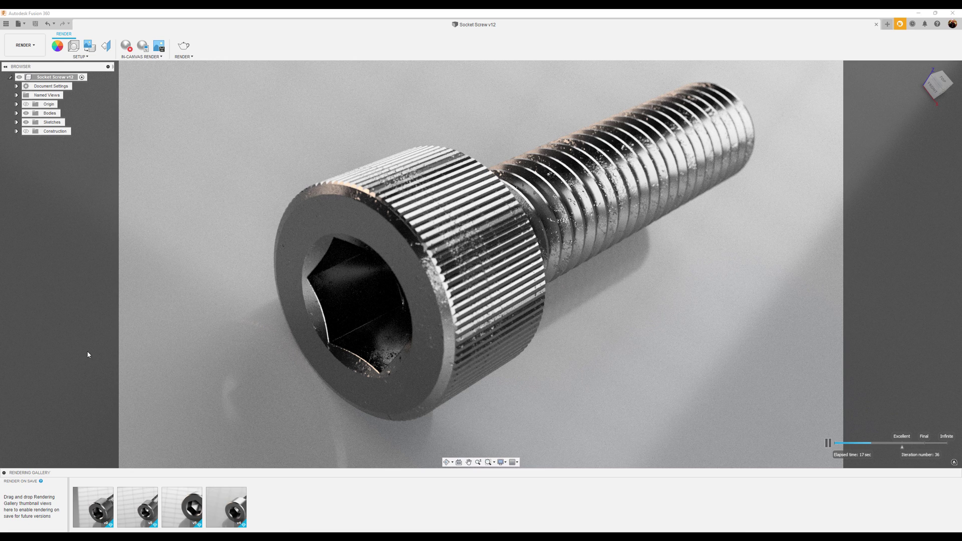
- Open a new design and create an internal component named "Socket screw" in it
left_click(888, 24)
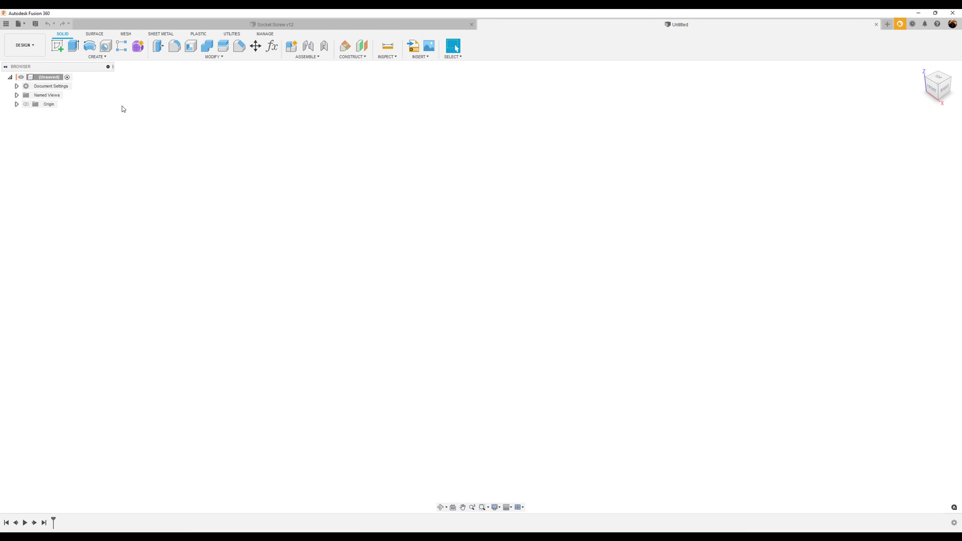
right_click(51, 82)
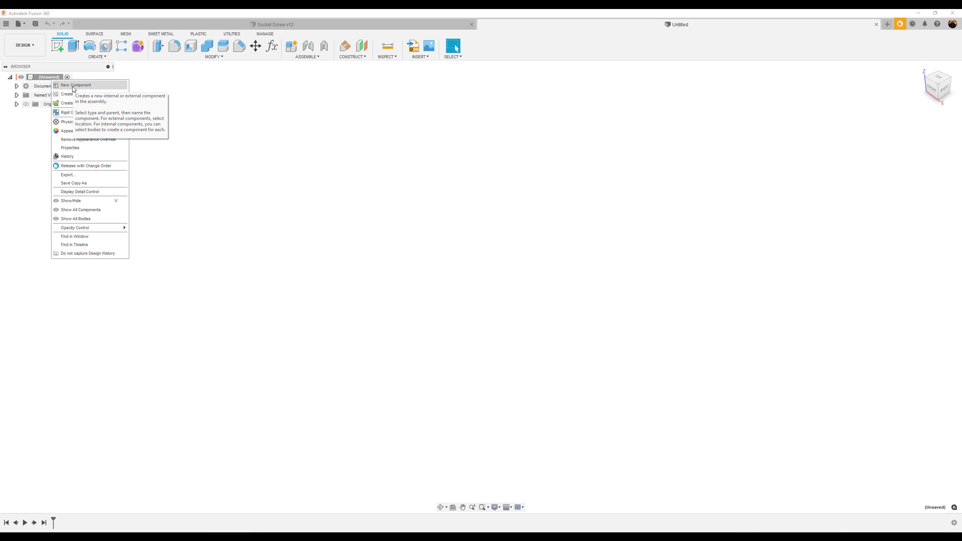
left_click(73, 86)
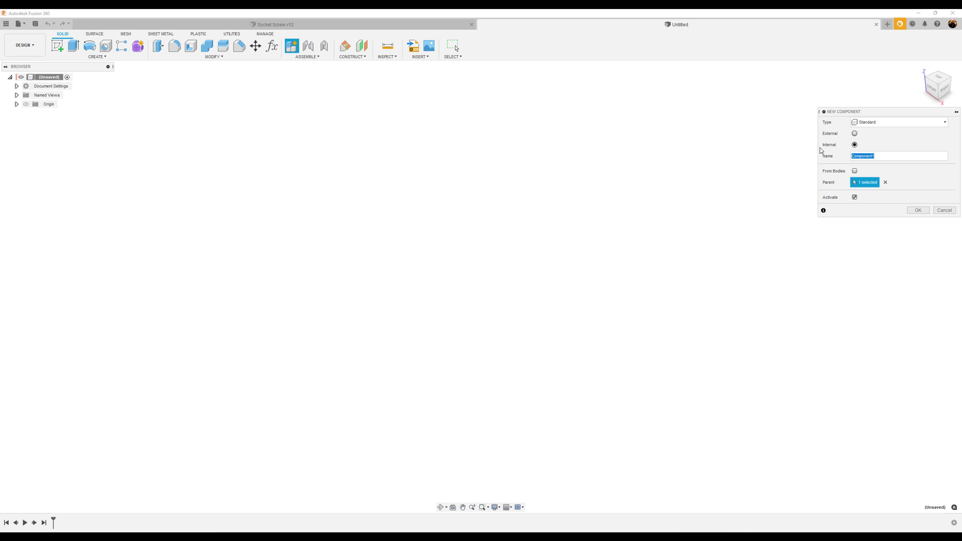
type("Socket screw")
key("Return")
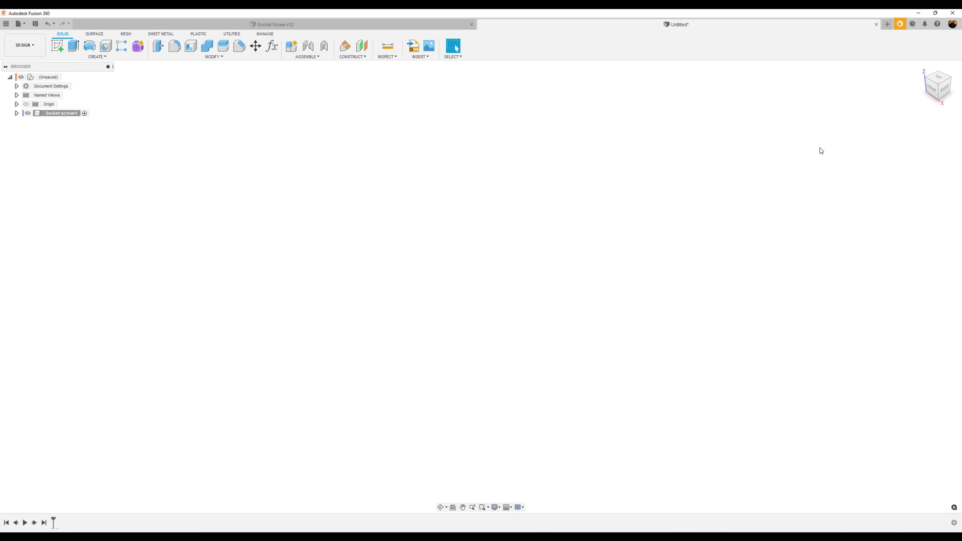
- Start a new sketch on the vertical origin plane seen from the right
left_click(57, 49)
left_click(945, 91)
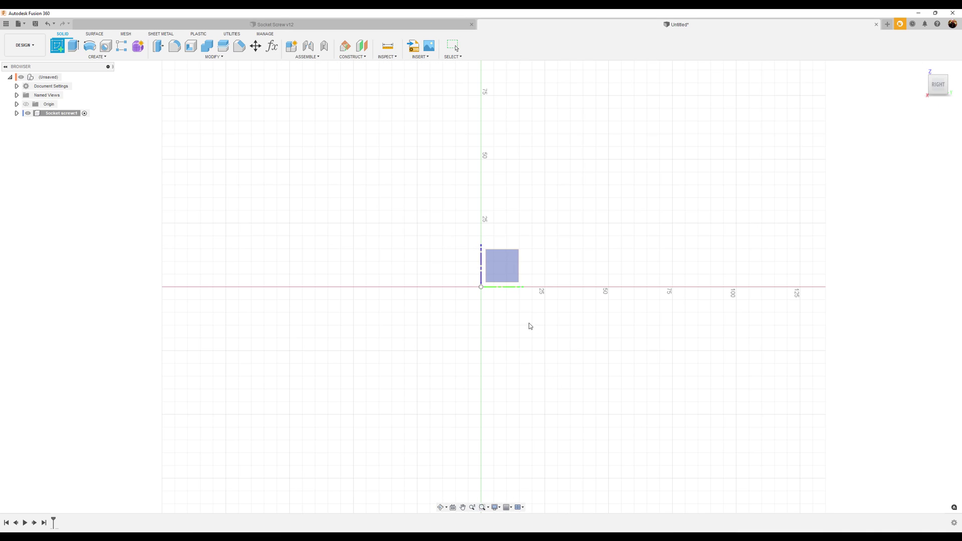
left_click(503, 270)
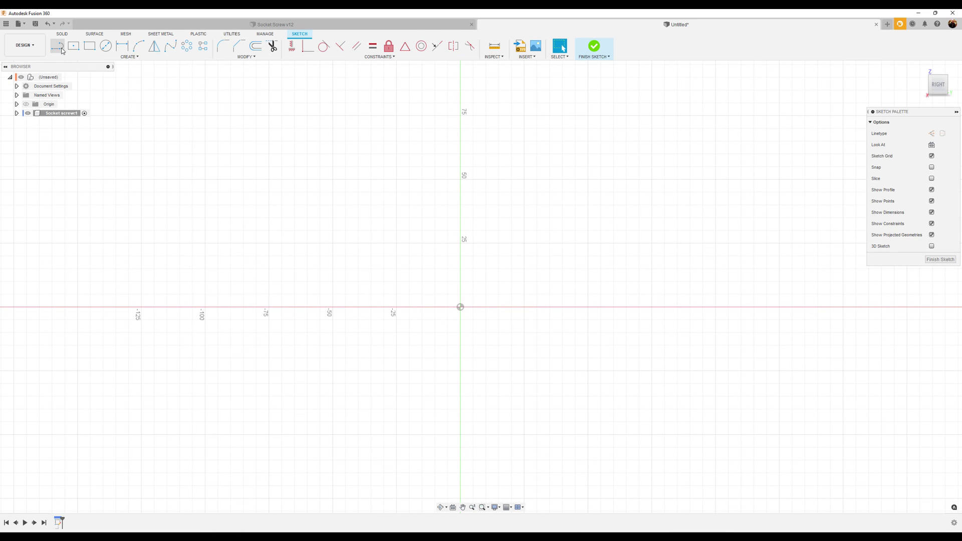
- Draw a 6.5 mm vertical line upward from the origin and place its dimension beside the line
middle_click_drag(608, 255, 375, 264)
key("l")
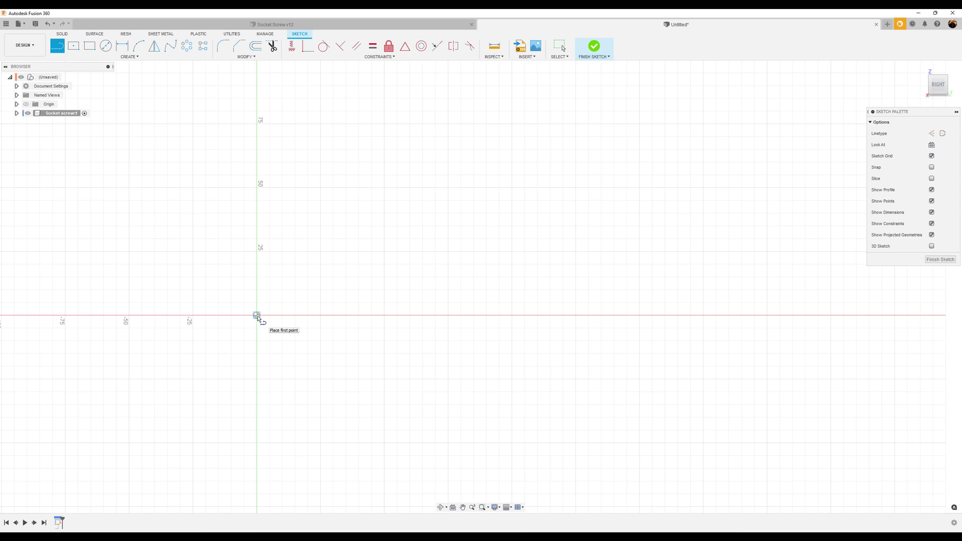
middle_click_drag(257, 316, 317, 317)
scroll(317, 317, "up", 2)
left_click(317, 316)
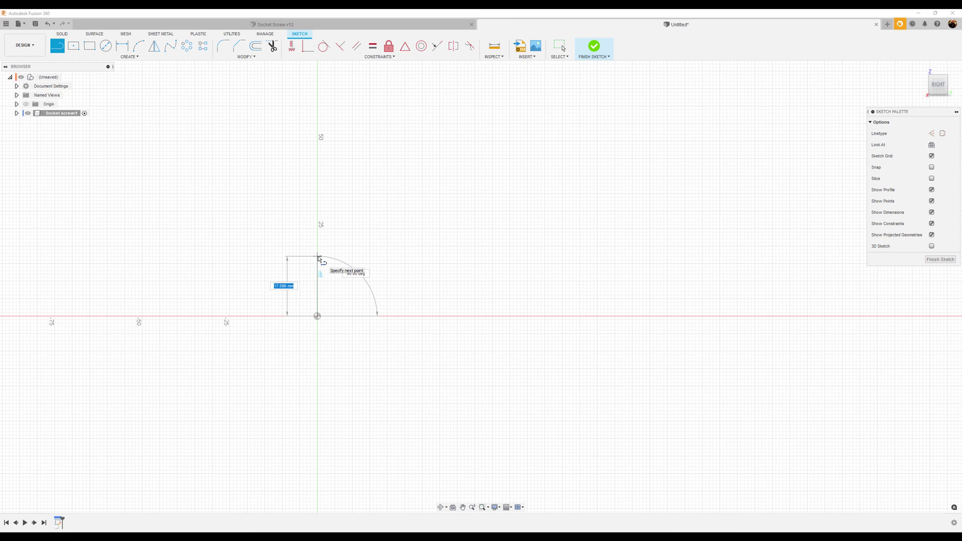
type("6.5")
key("Tab")
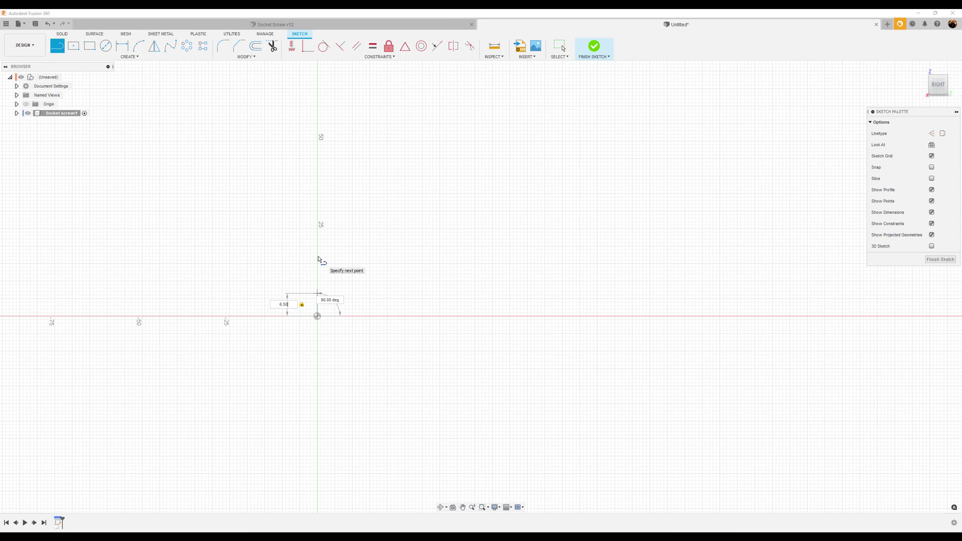
key("Return")
key("Escape")
scroll(331, 326, "up", 4)
mouse_move(332, 325)
middle_mouse_down()
mouse_move(345, 294)
mouse_move(361, 371)
middle_mouse_up()
left_click_drag(208, 341, 293, 341)
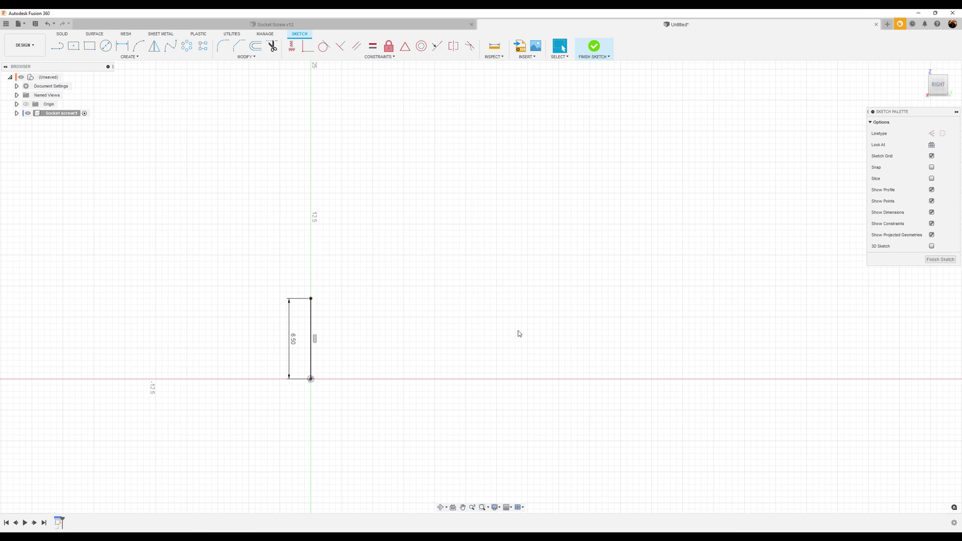
- Sketch the screw head outline from the line's upper end: a chamfer, a horizontal edge about 7 mm long, a second chamfer and a vertical drop
scroll(450, 316, "down", 1)
left_click(57, 45)
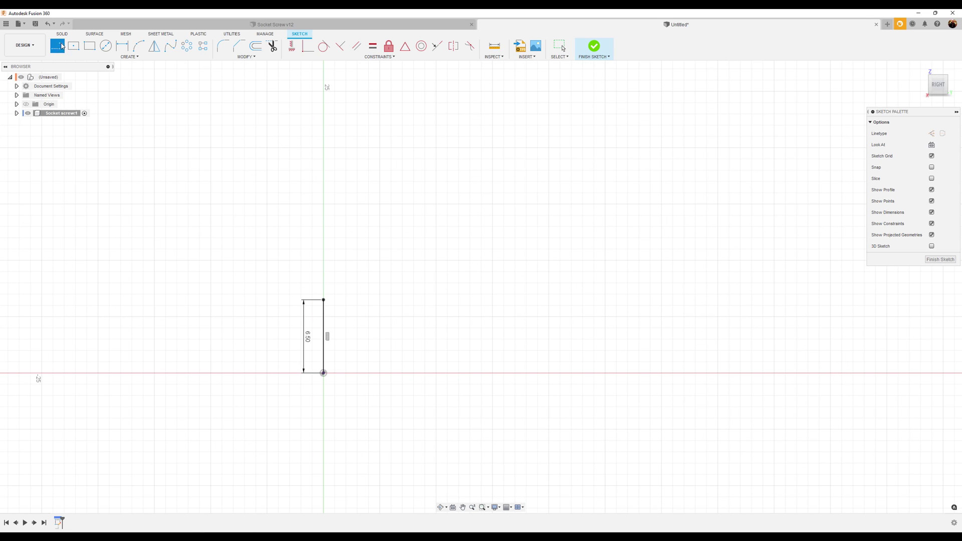
scroll(368, 315, "up", 2)
left_click(301, 294)
left_click(315, 279)
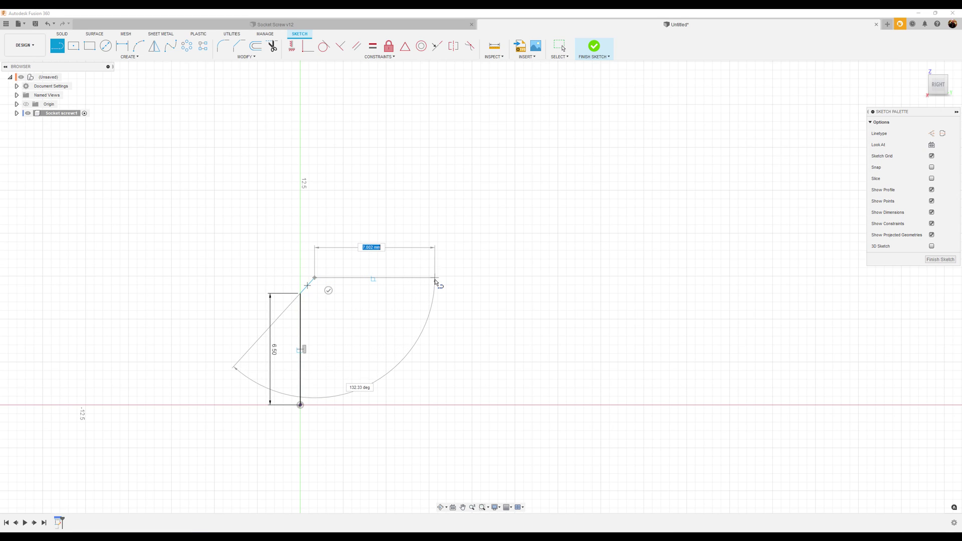
left_click(437, 278)
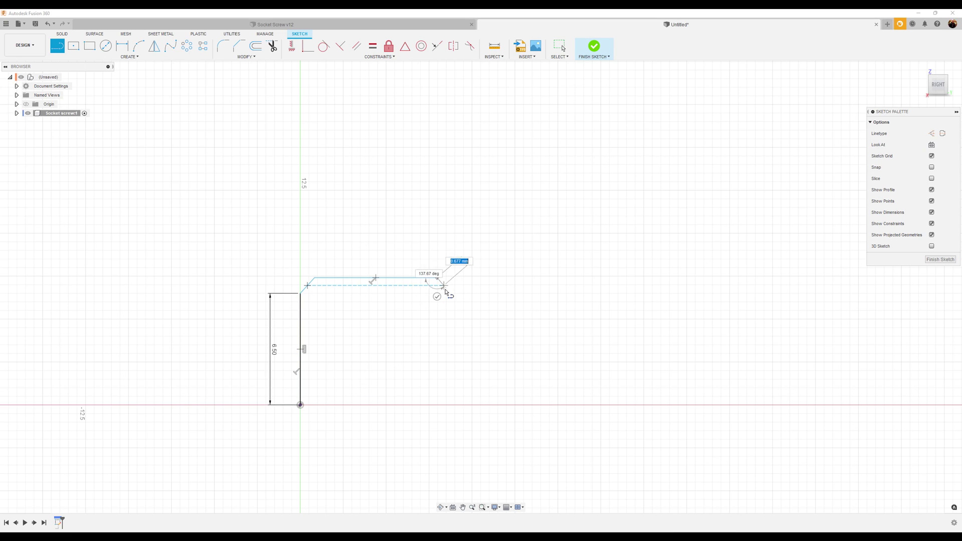
left_click(447, 294)
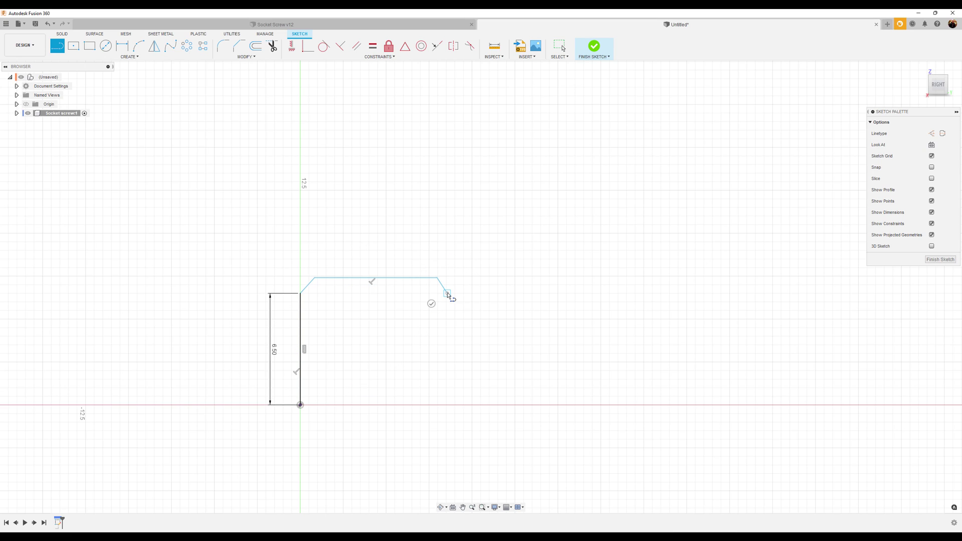
left_click(448, 339)
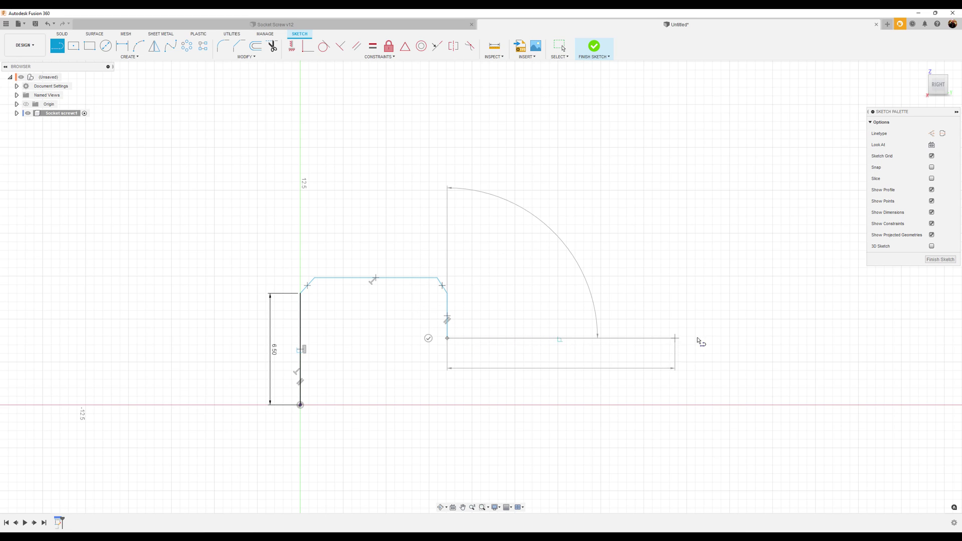
- Draw the shank's long horizontal edge and vertical end edge, and close the profile along the axis back to the origin
left_click(933, 339)
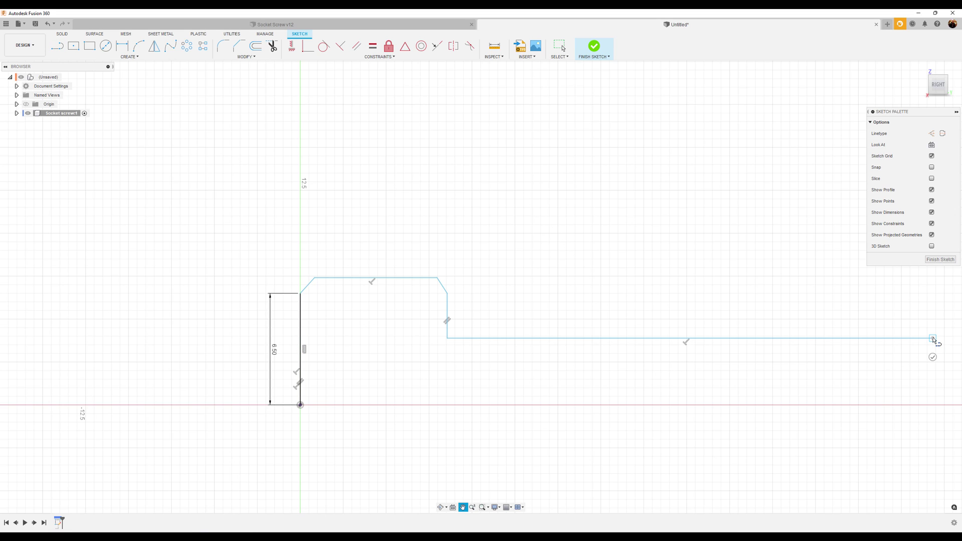
middle_click_drag(934, 339, 767, 319)
left_click_drag(767, 328, 768, 387)
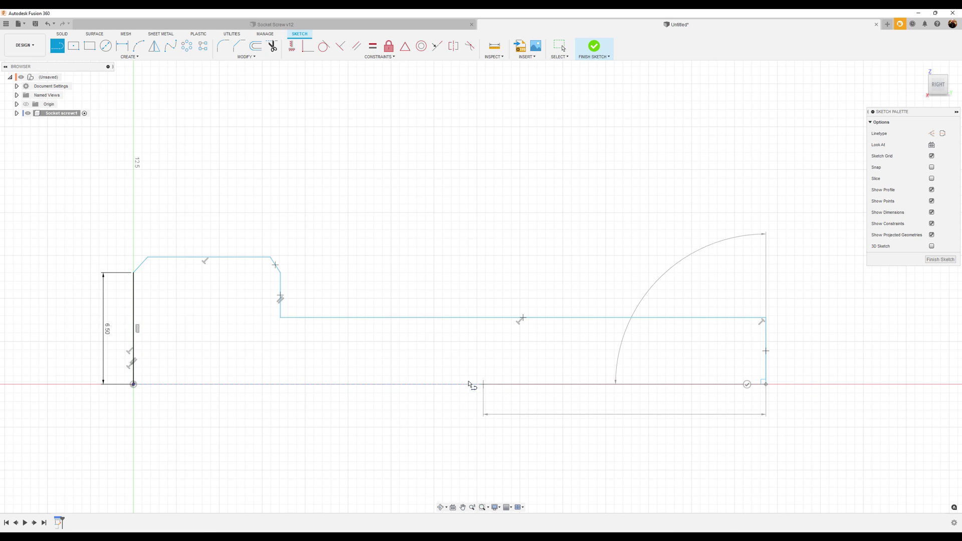
left_click(134, 384)
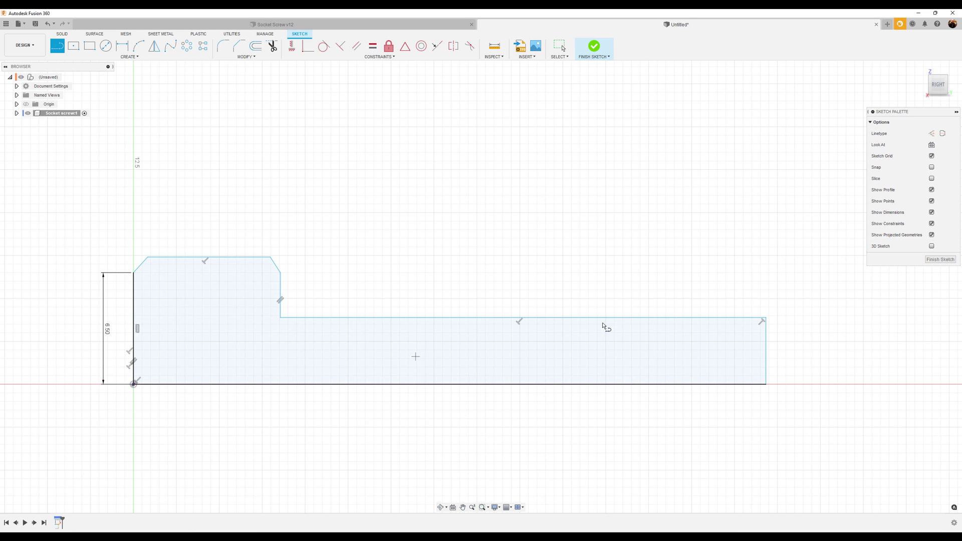
middle_click_drag(669, 262, 702, 232)
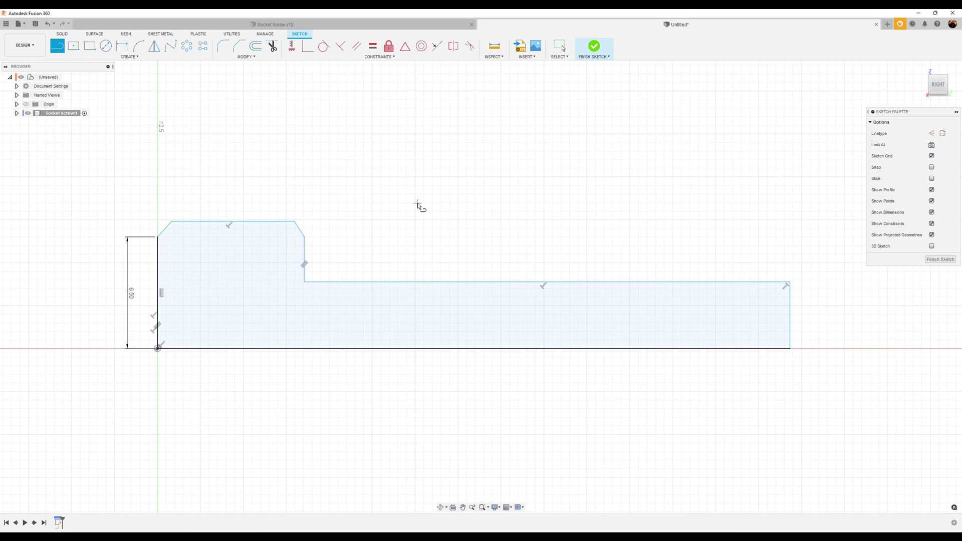
key("Escape")
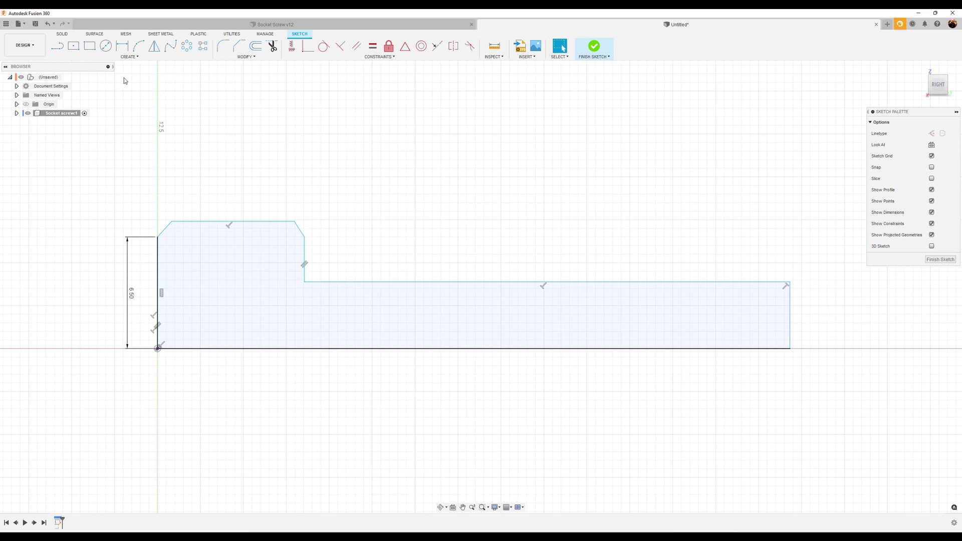
- Dimension the shank's vertical end edge to 4 mm
key("d")
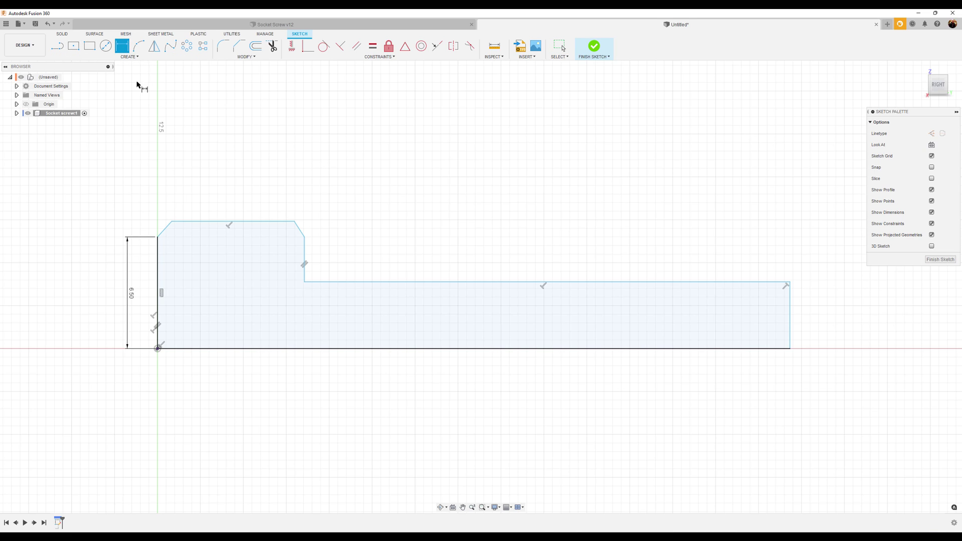
left_click(791, 316)
left_click(807, 314)
type("4")
key("Return")
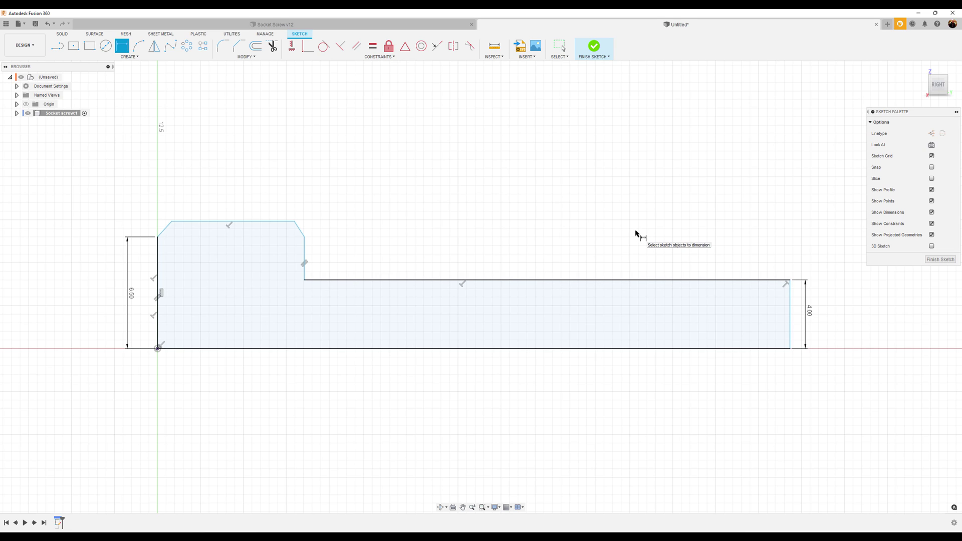
- Dimension the shank's long upper edge to 30 mm
left_click(651, 280)
left_click(605, 196)
type("30")
key("Return")
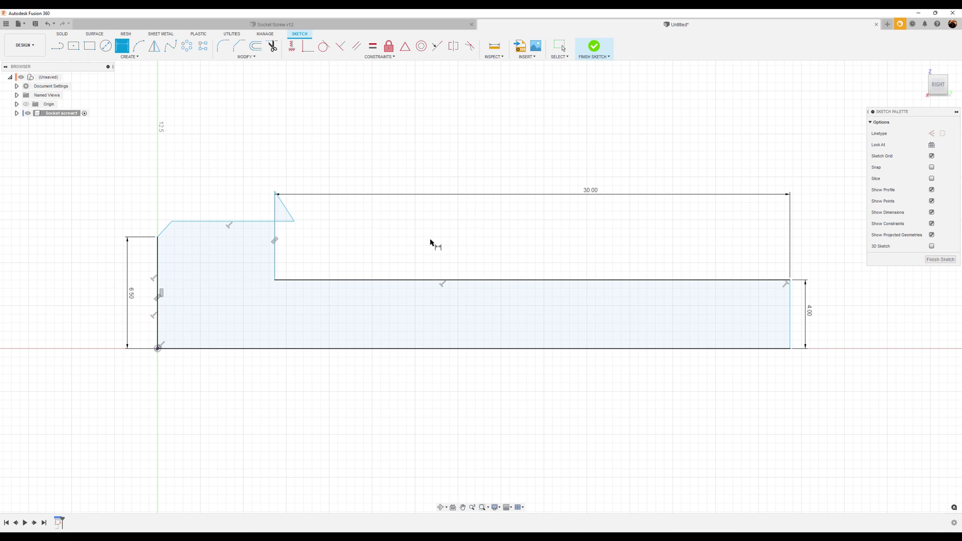
key("Escape")
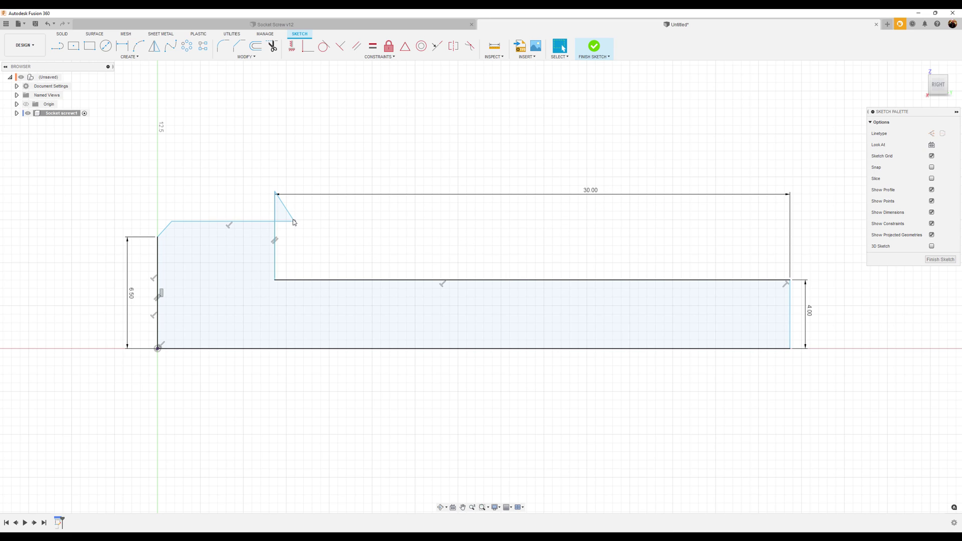
- Move the distorted corner of the head's shank-side chamfer back into place and dimension the head to 8 mm between its vertical edges
mouse_move(296, 224)
left_mouse_down()
mouse_move(272, 207)
mouse_move(265, 233)
left_mouse_up()
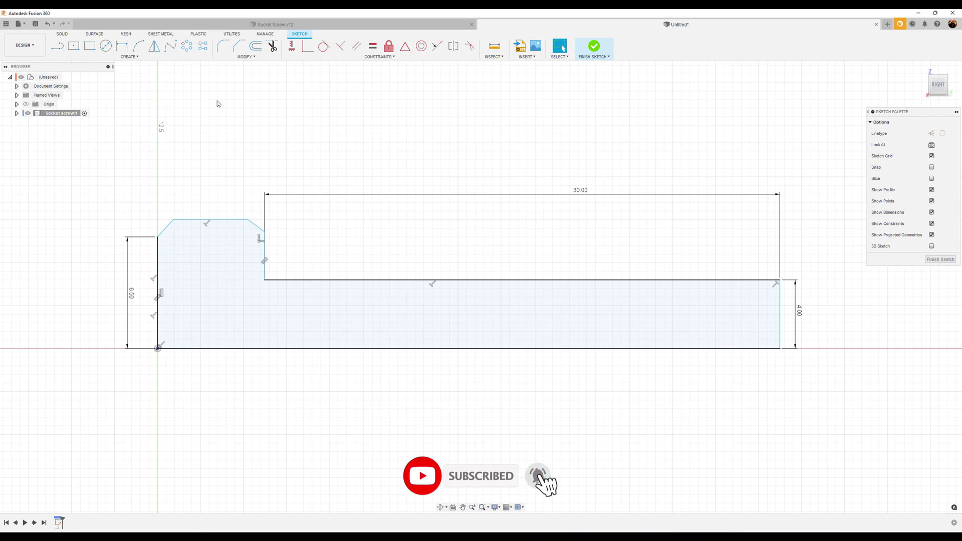
left_click(122, 46)
left_click(158, 258)
left_click(265, 250)
left_click(211, 171)
type("8")
key("Return")
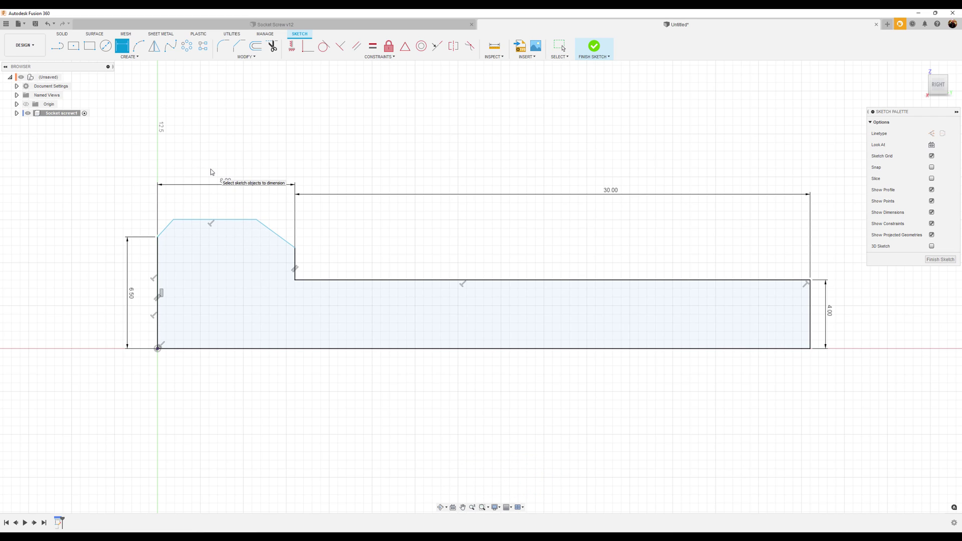
key("Escape")
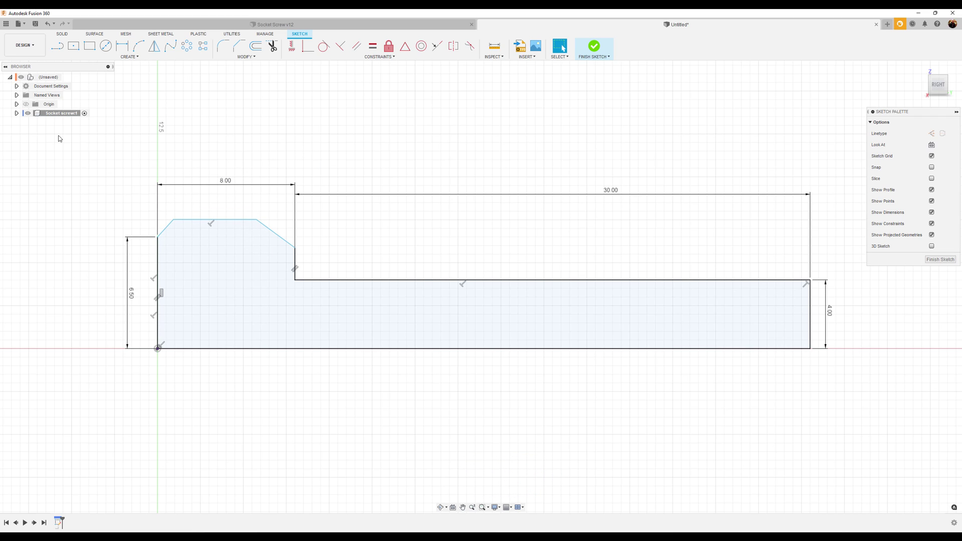
- Set the angle between the outer chamfer and the head's 6.5 mm vertical edge to 30 degrees
key("d")
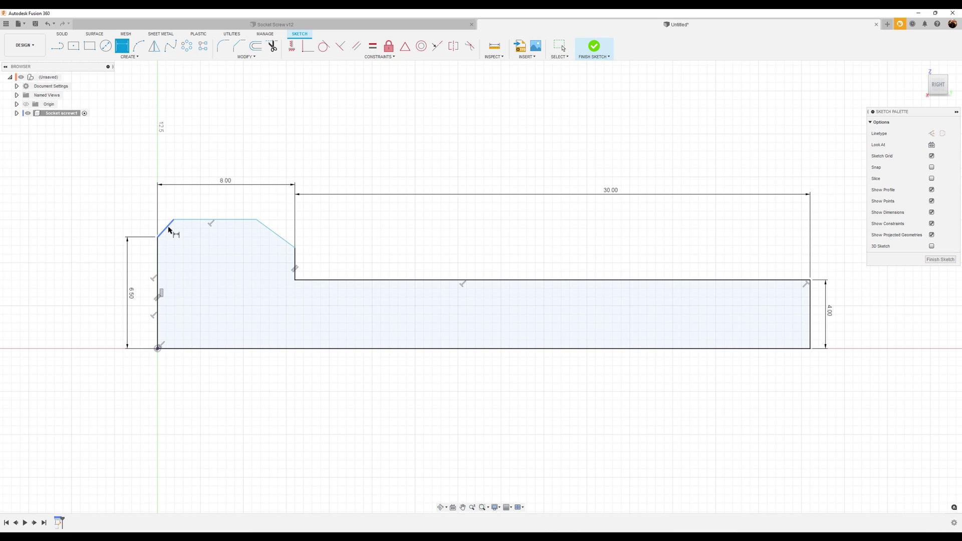
left_click(169, 228)
left_click(158, 249)
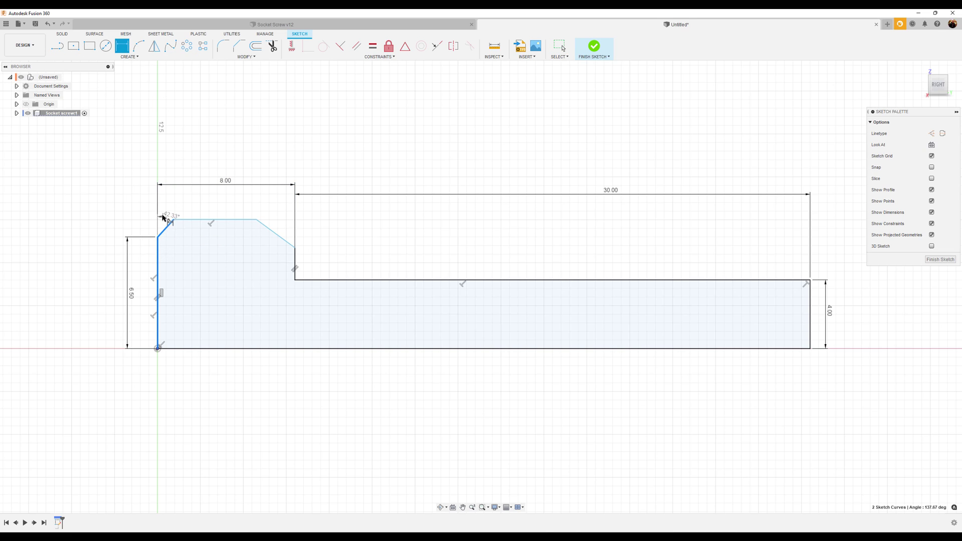
left_click(169, 205)
type("30")
key("Return")
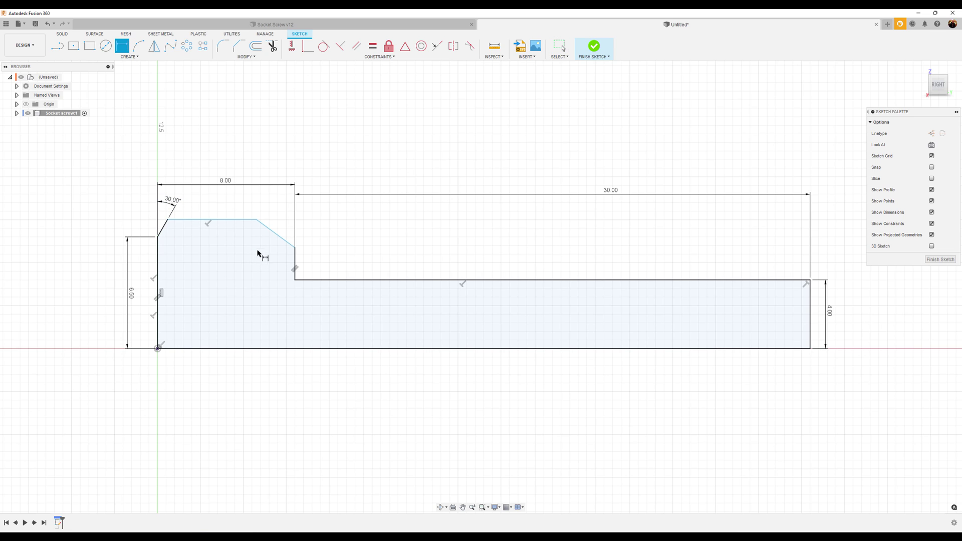
- Set the angle between the shank-side chamfer and the head's adjoining vertical edge to 30 degrees
scroll(293, 260, "up", 2)
left_click(295, 261)
left_click(279, 235)
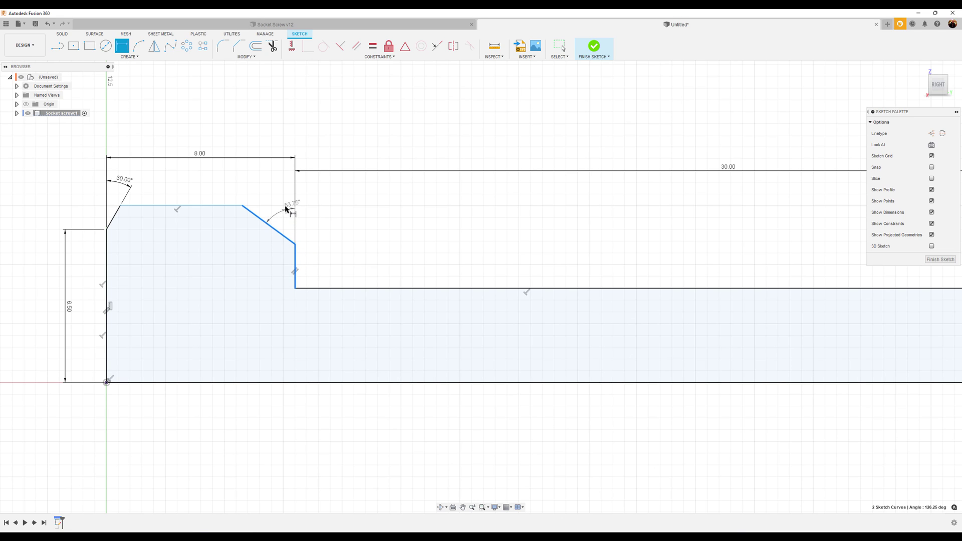
left_click(282, 201)
type("30")
key("Return")
scroll(420, 201, "down", 3)
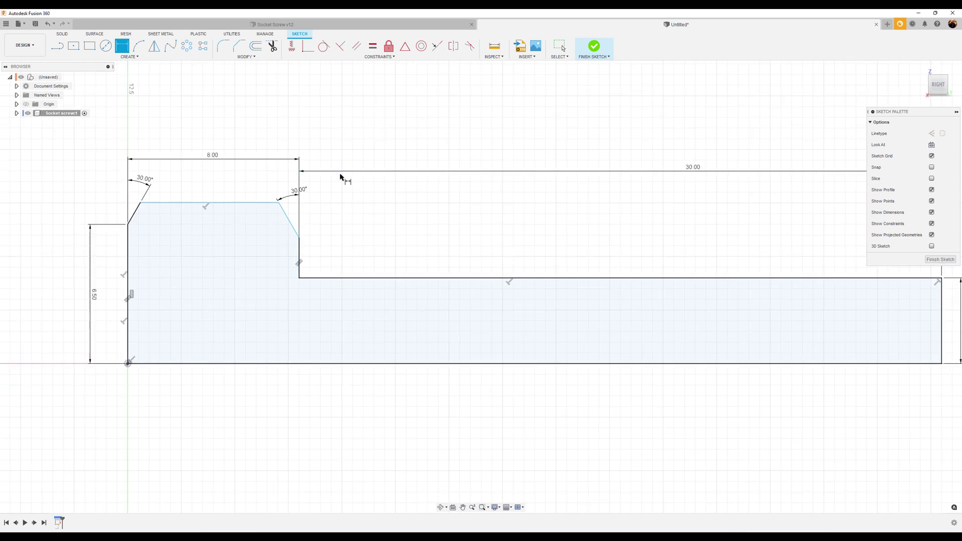
mouse_move(361, 193)
middle_mouse_down()
mouse_move(398, 204)
mouse_move(398, 222)
middle_mouse_up()
- Apply an Equal constraint between the head's outer chamfer and its shank-side chamfer
key("d")
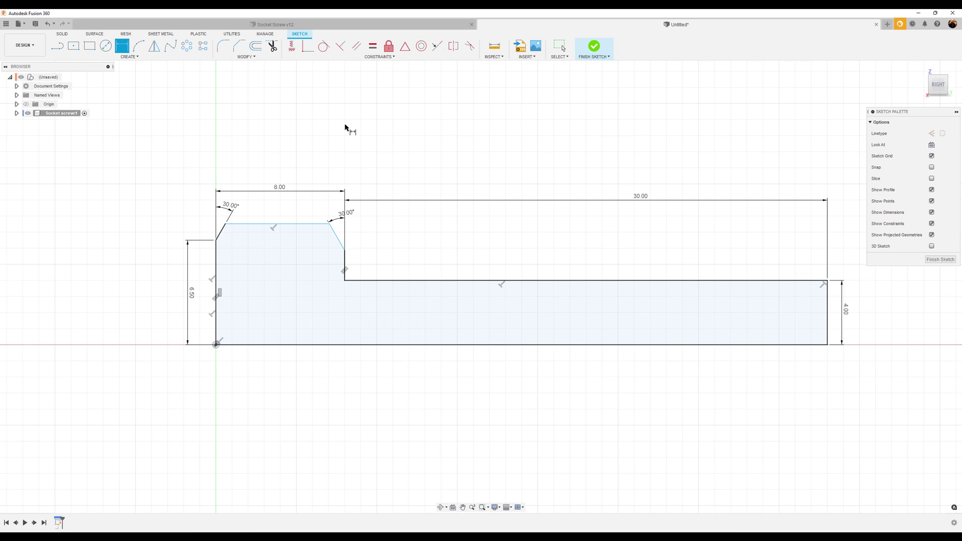
key("Escape")
left_click(372, 46)
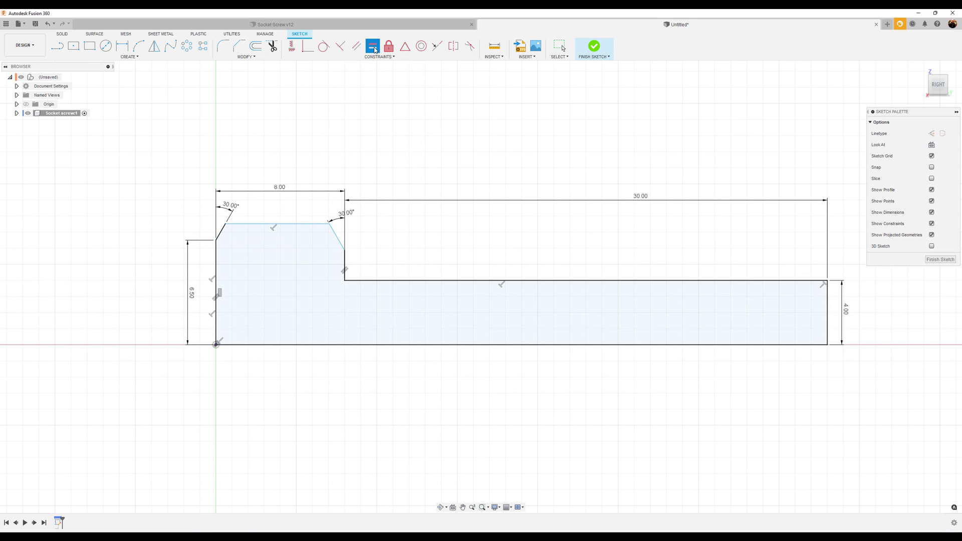
left_click(220, 233)
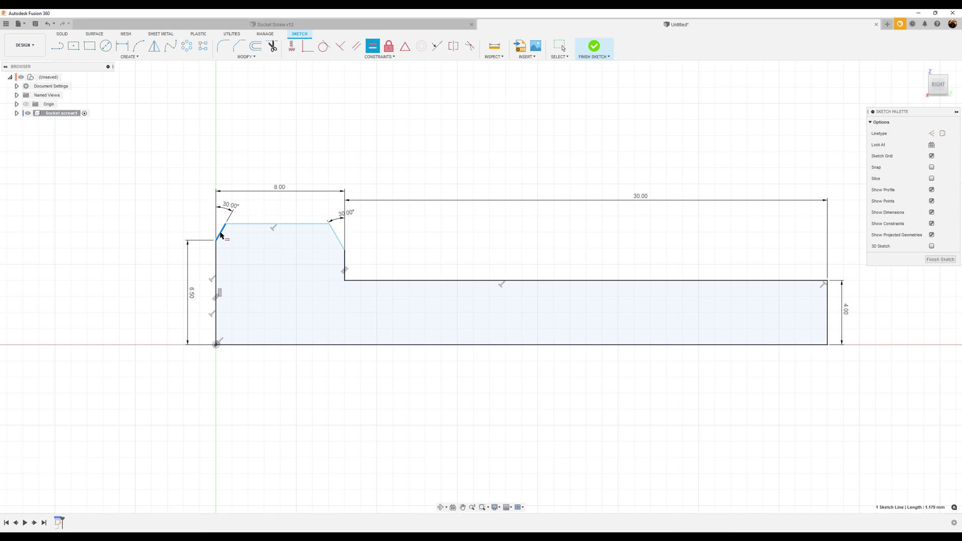
left_click(337, 237)
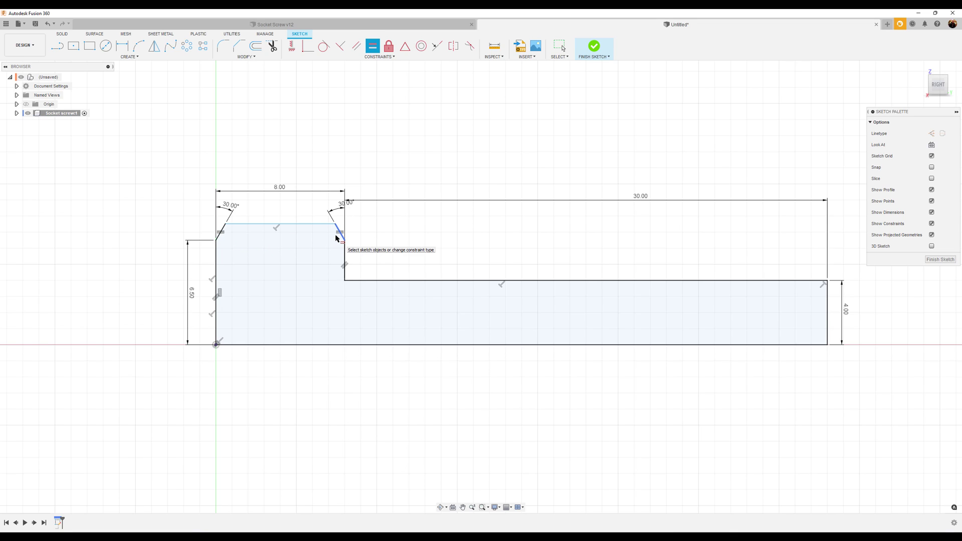
key("Escape")
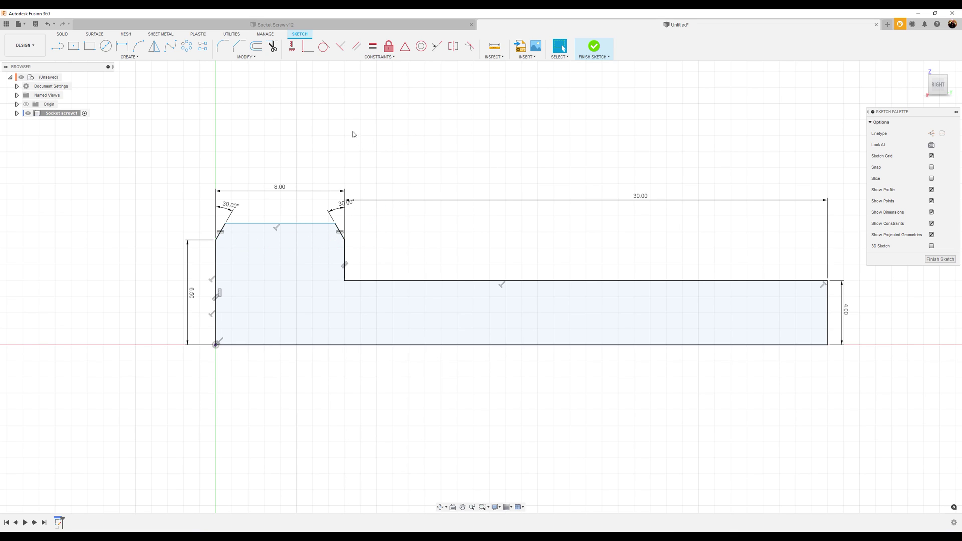
- Dimension the head's outer chamfer to a length of 0.53 mm and move the dimension text clear of the corner
left_click(122, 47)
left_click(220, 234)
left_click(232, 245)
key("BackSpace")
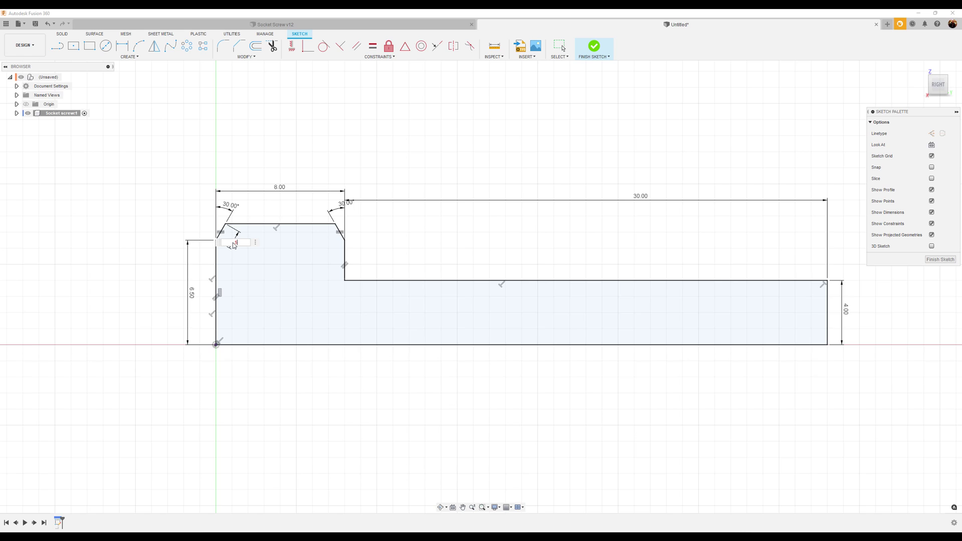
type(".53")
key("Return")
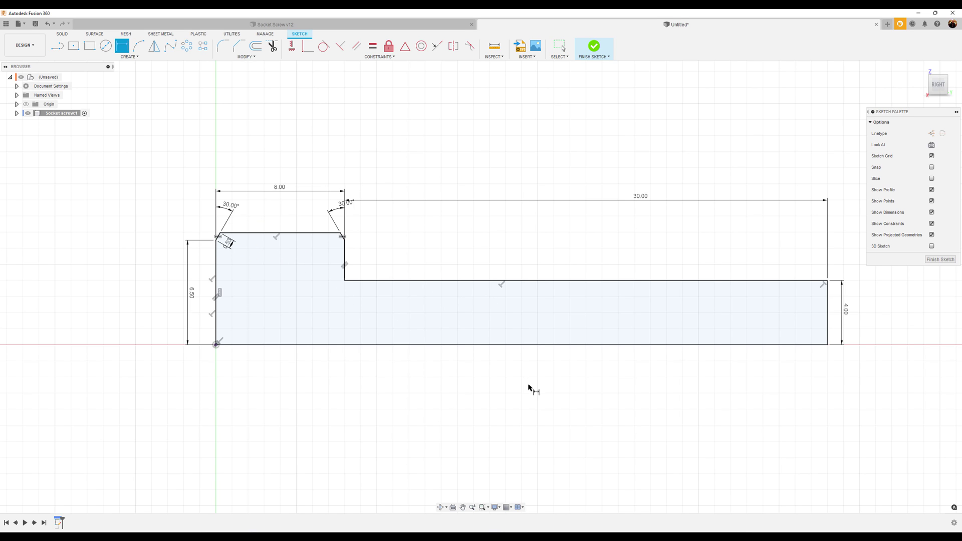
middle_click_drag(531, 389, 498, 410)
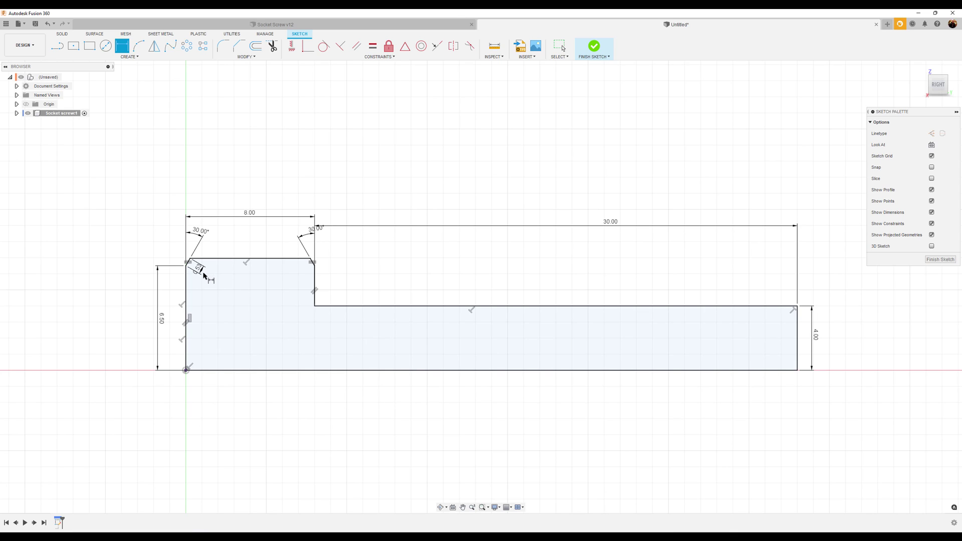
left_click_drag(204, 271, 209, 294)
key("d")
key("Escape")
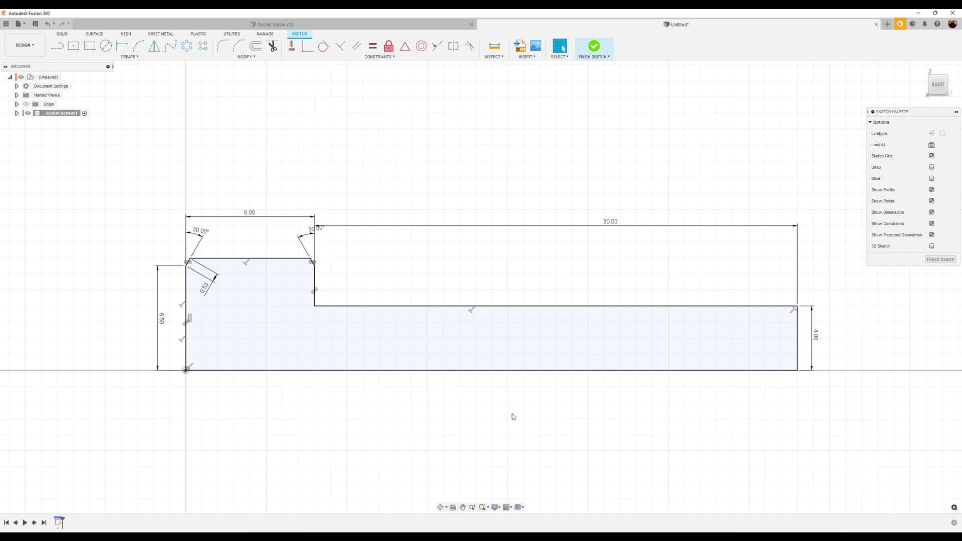
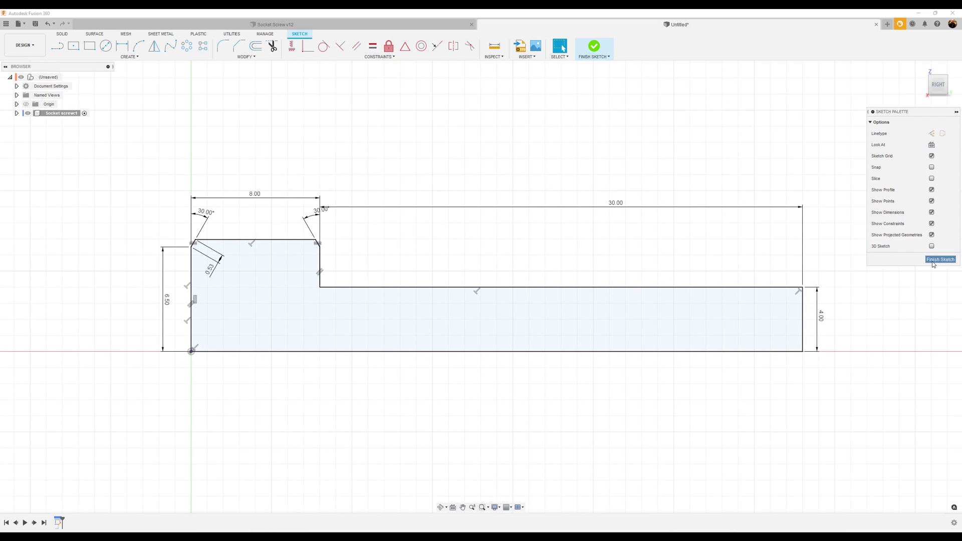
- Finish the sketch and revolve the half-profile 360 degrees about its long lower edge as a new body
left_click(95, 57)
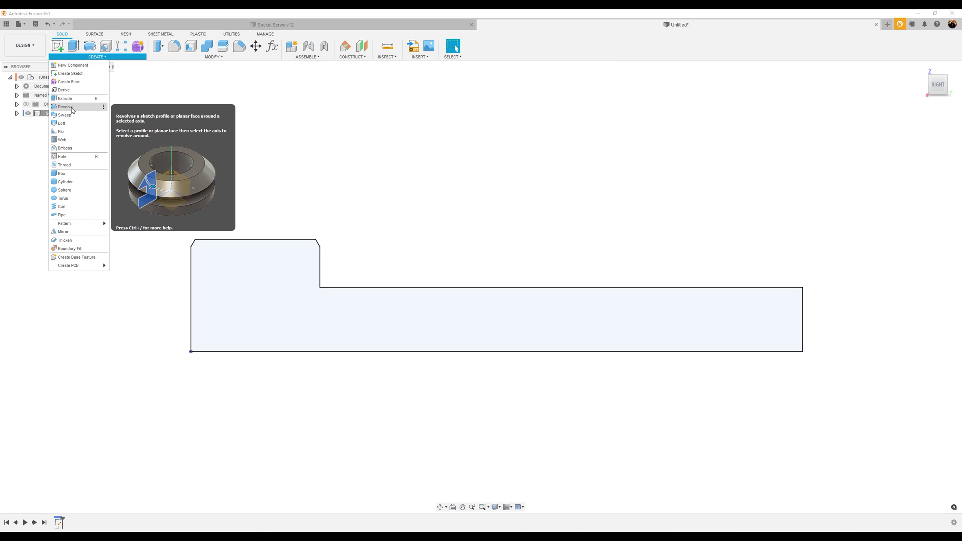
left_click(104, 108)
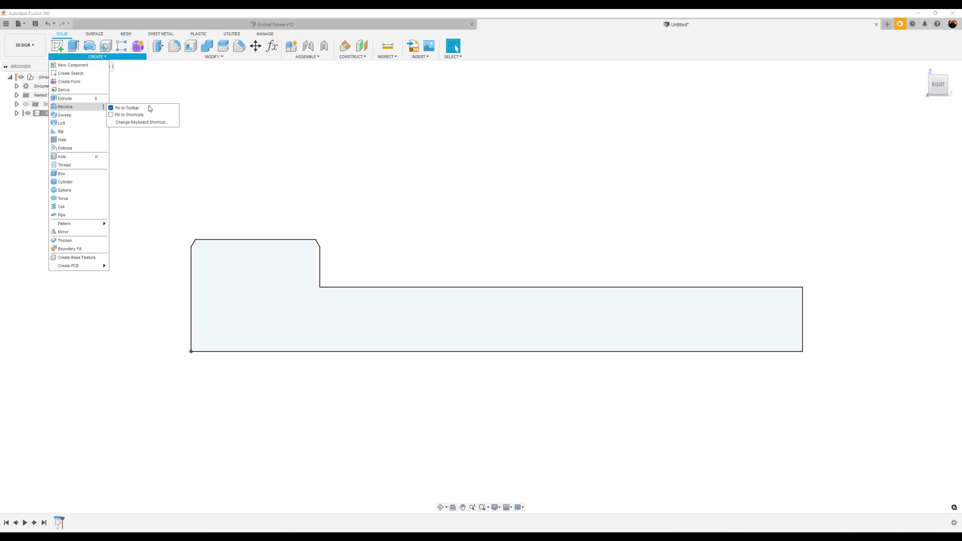
left_click(92, 107)
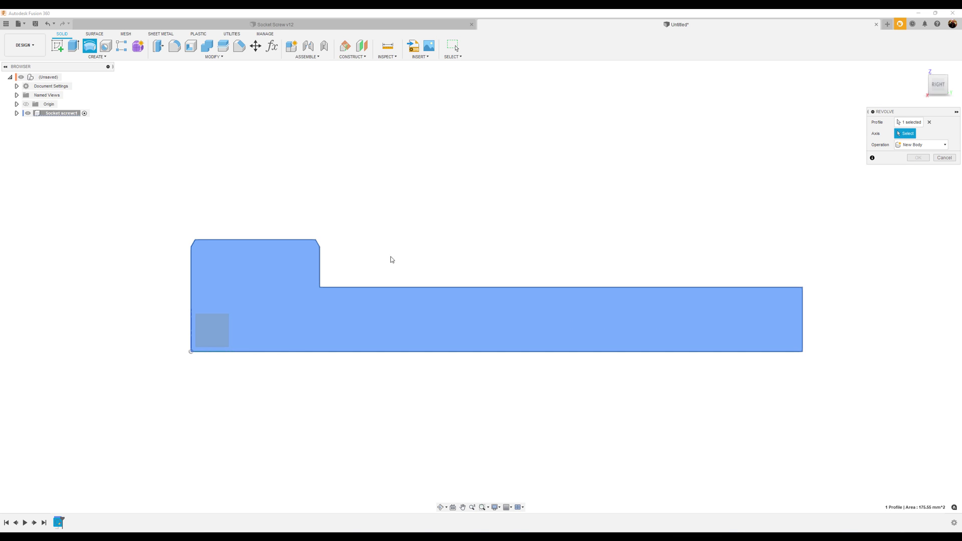
left_click(459, 351)
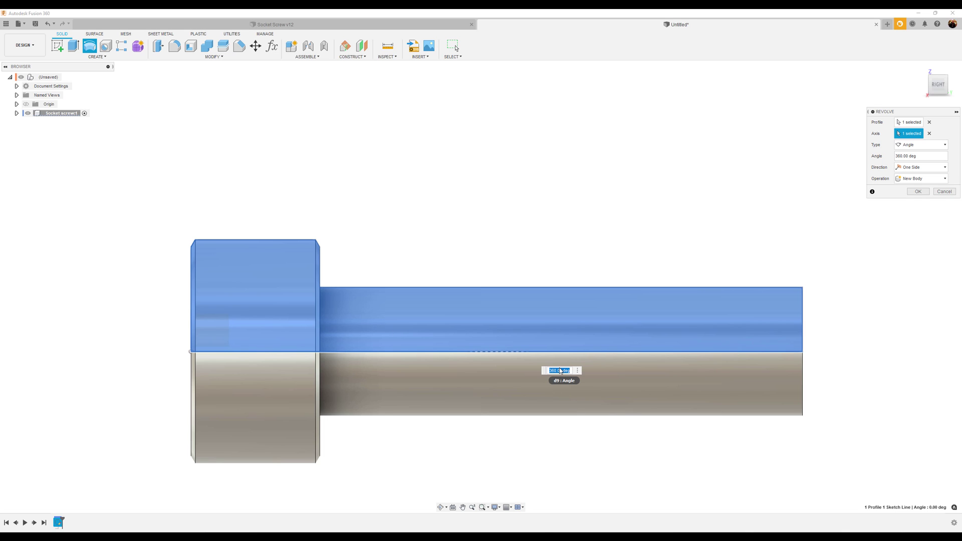
left_click(919, 192)
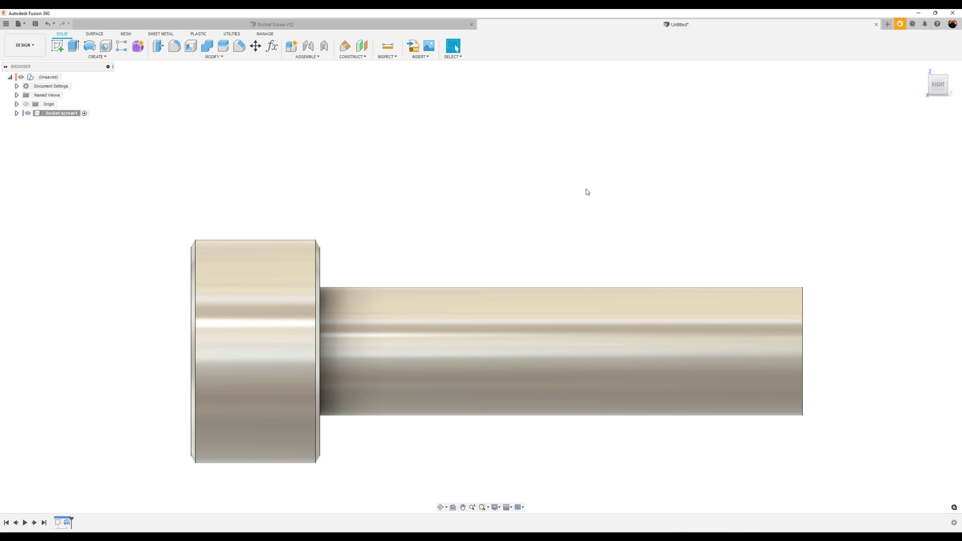
- Create an offset plane at -0.27 mm from the flat outer end face of the screw head
scroll(307, 172, "up", 2)
middle_click_drag(307, 172, 314, 112)
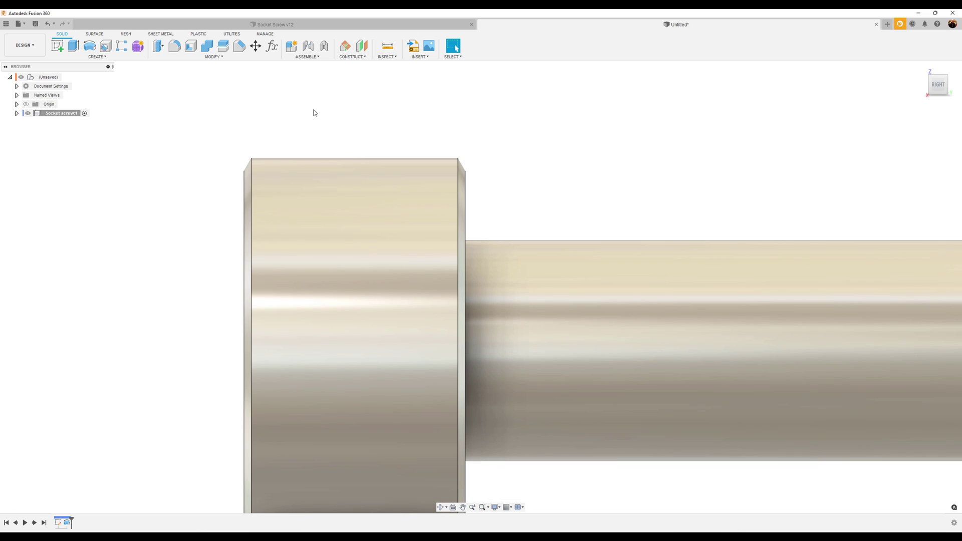
left_click(361, 48)
left_click(360, 56)
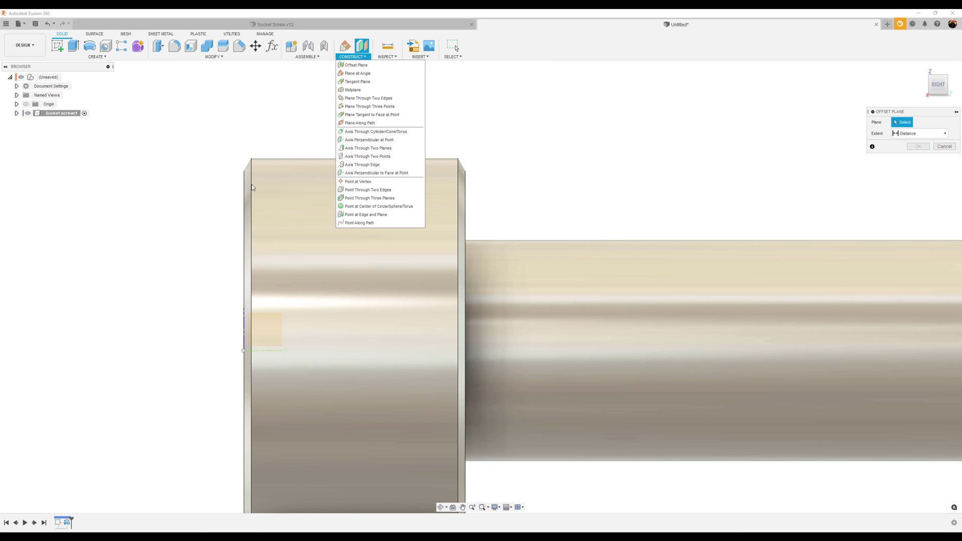
left_click(553, 94)
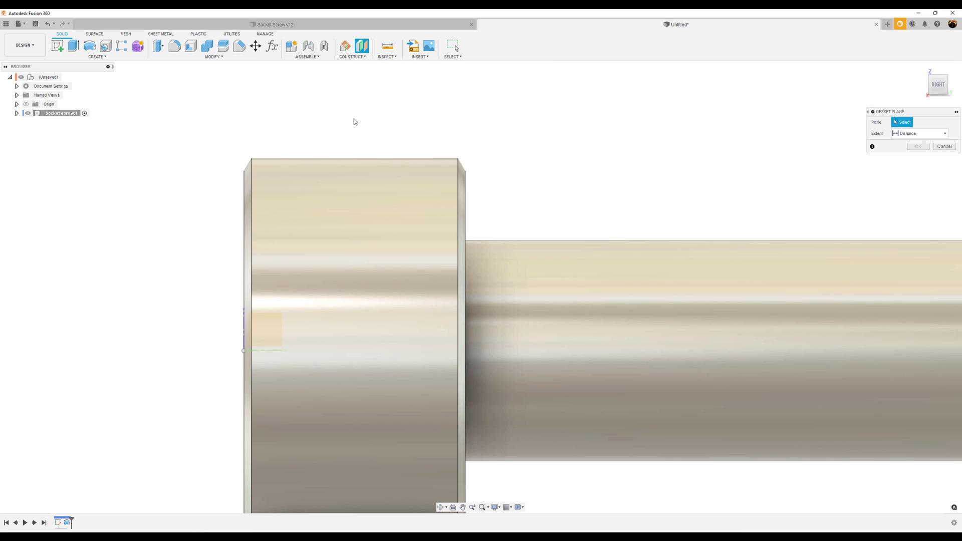
middle_click_drag(381, 56, 341, 74, "shift")
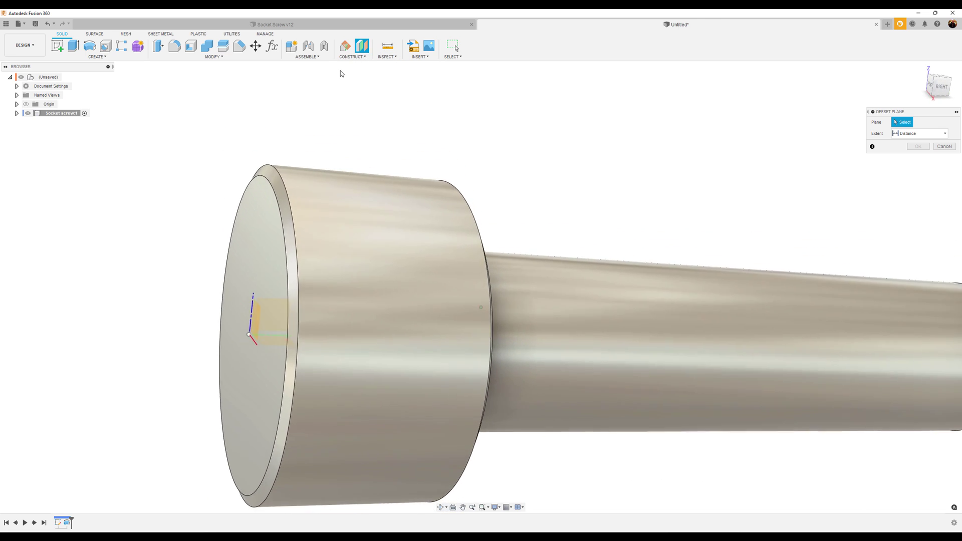
left_click(266, 230)
middle_click_drag(266, 231, 358, 138, "shift")
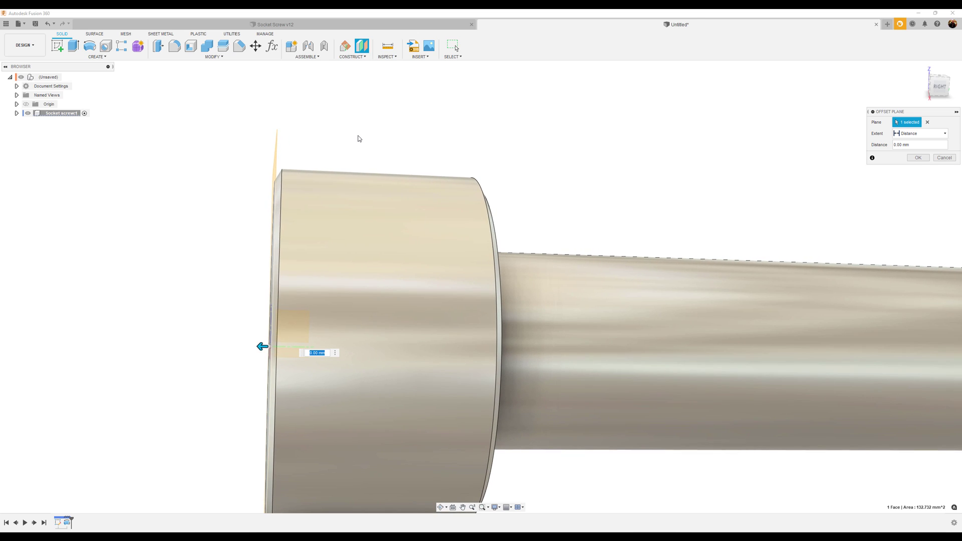
type("-.27")
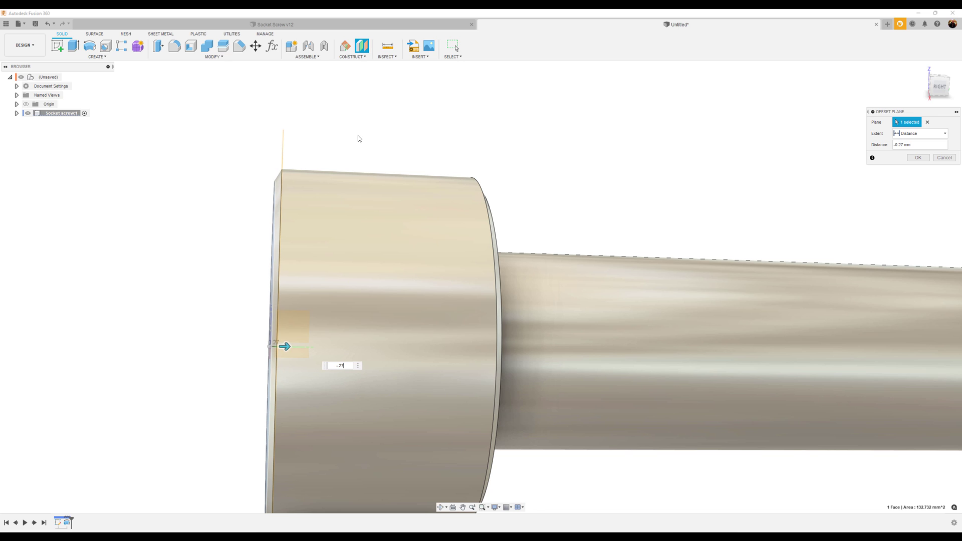
key("Return")
- Start a new sketch on the offset plane near the outer end of the head
scroll(298, 212, "up", 5)
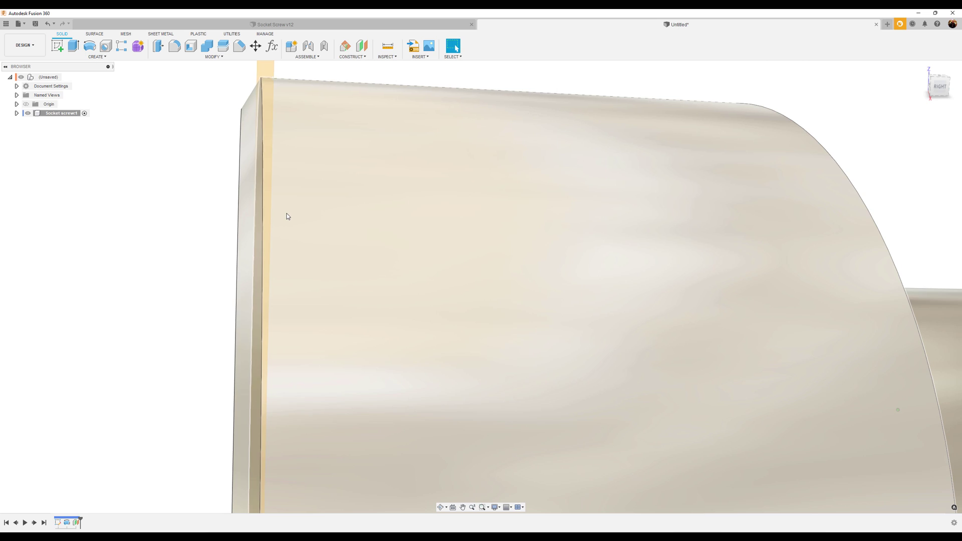
middle_click_drag(285, 215, 869, 124, "shift")
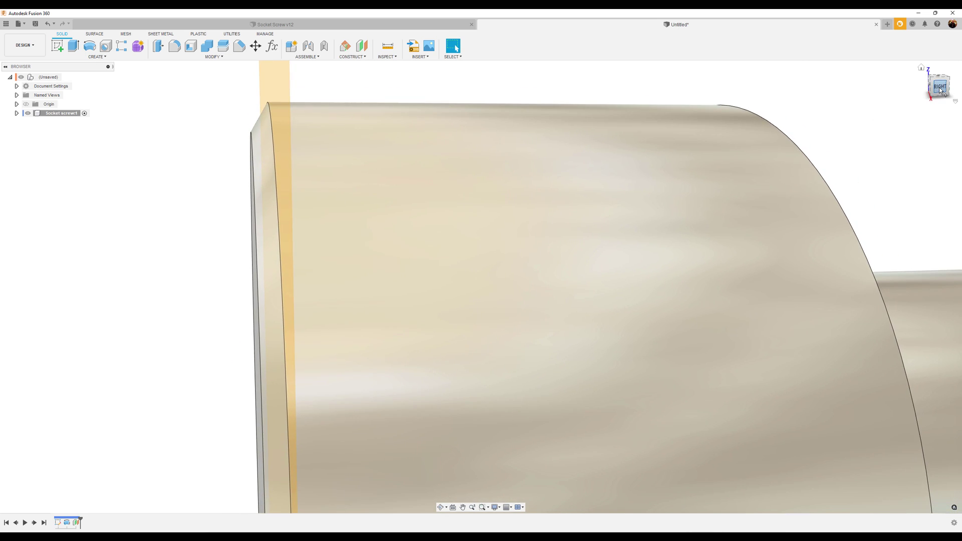
left_click(933, 91)
left_click_drag(932, 91, 351, 145)
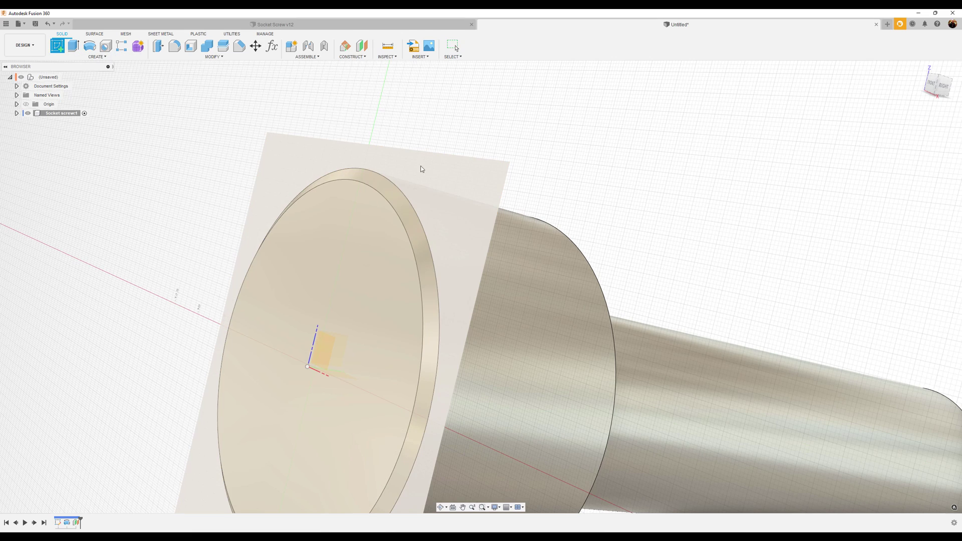
left_click(442, 173)
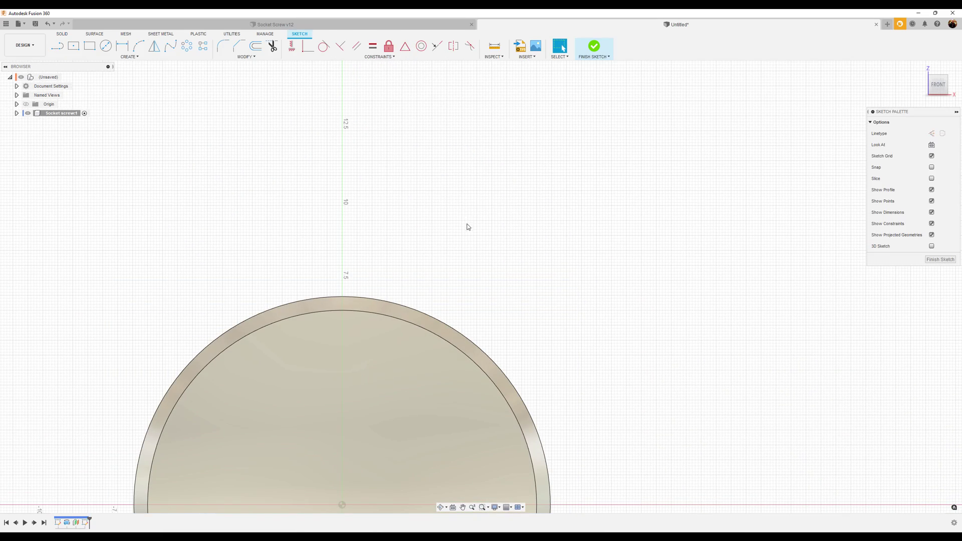
- Sketch a four-sided circumscribed polygon, about 0.12 mm from centre to side, centred on the topmost point of the head's outer circle
left_click(134, 59)
mouse_move(85, 98)
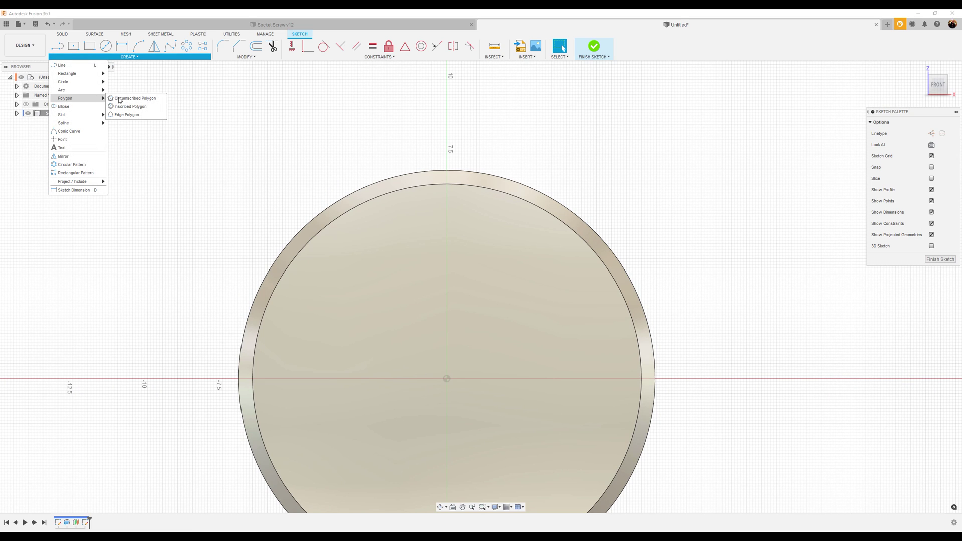
left_click(120, 100)
scroll(459, 140, "up", 2)
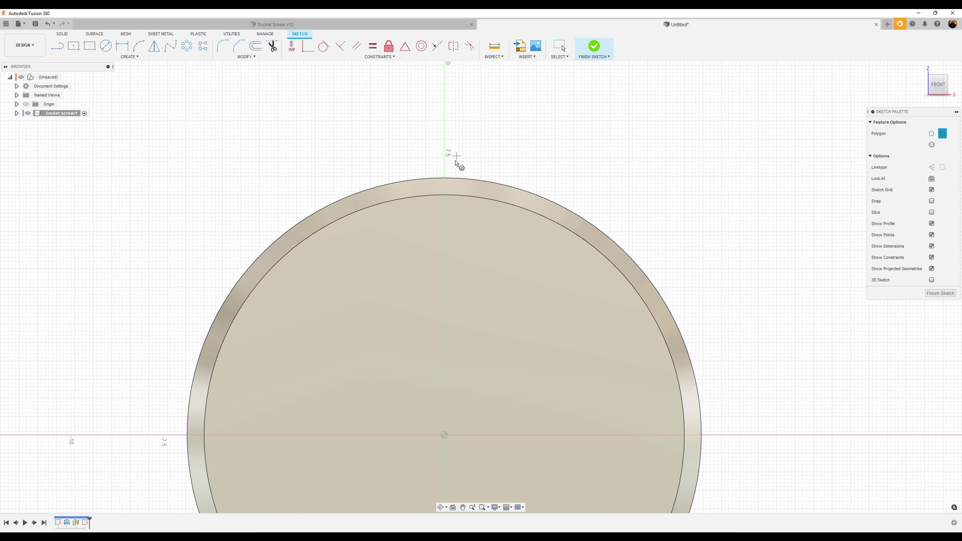
scroll(449, 169, "up", 3)
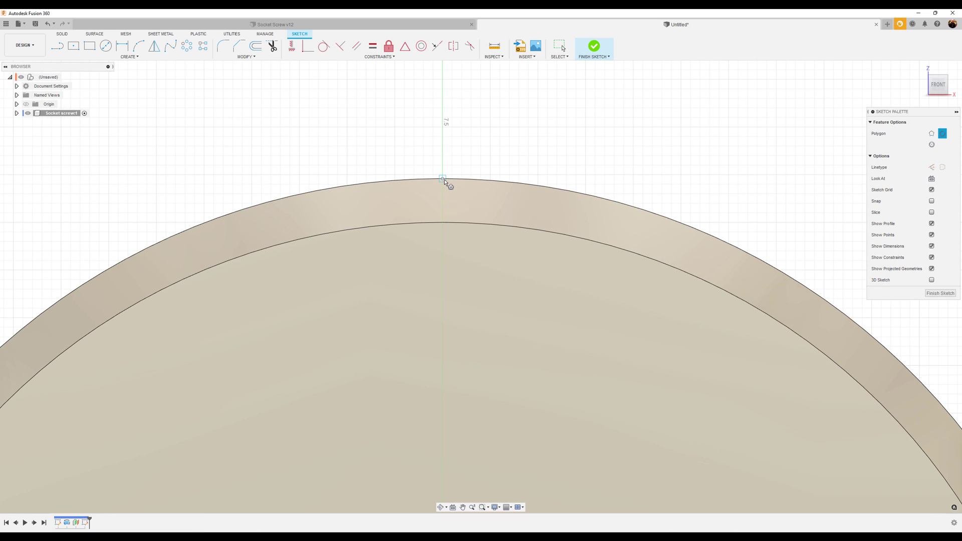
left_click(444, 180)
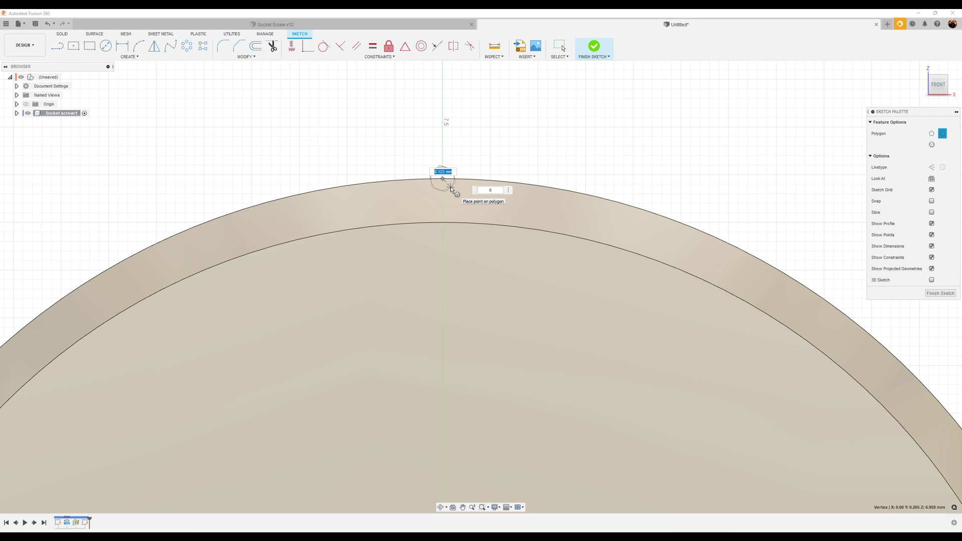
key("Tab")
type("4")
key("Return")
scroll(496, 164, "up", 3)
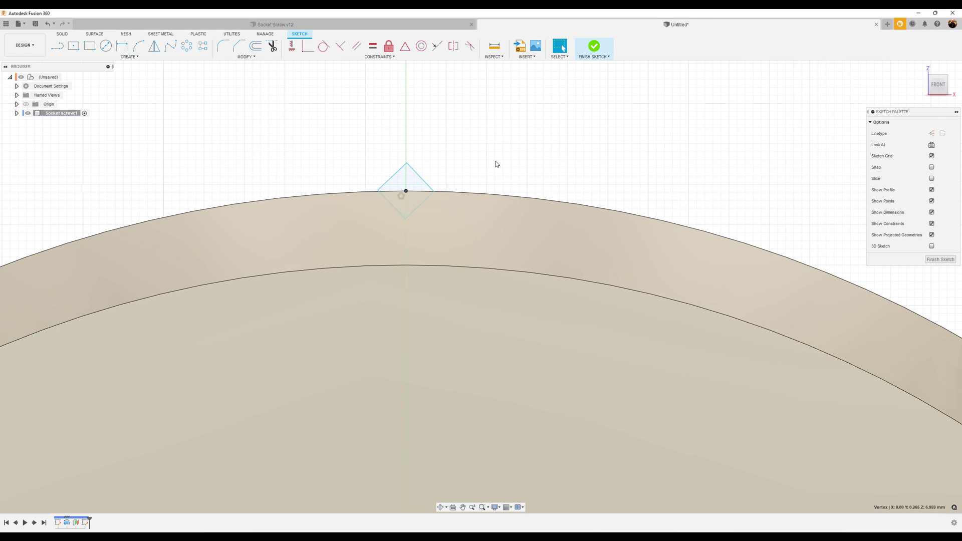
left_click(122, 46)
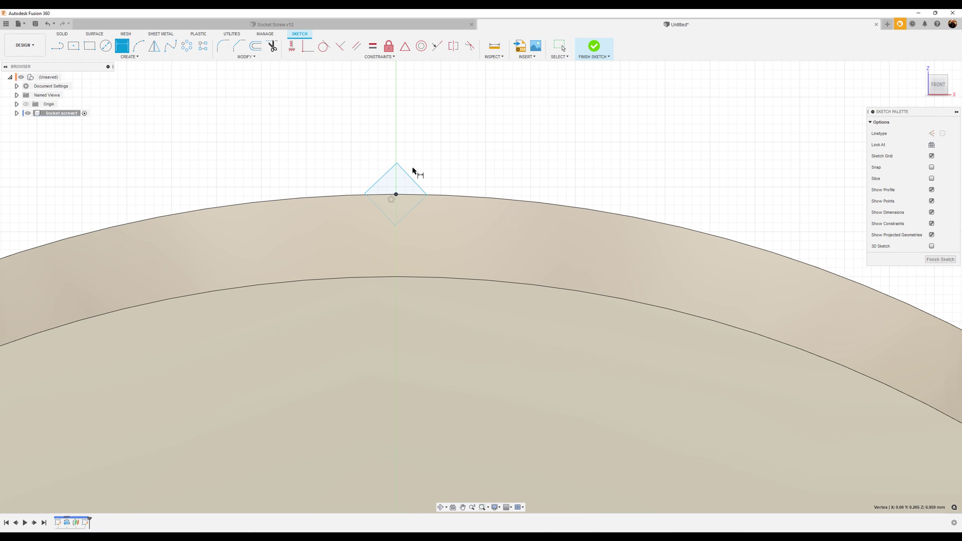
left_click(417, 183)
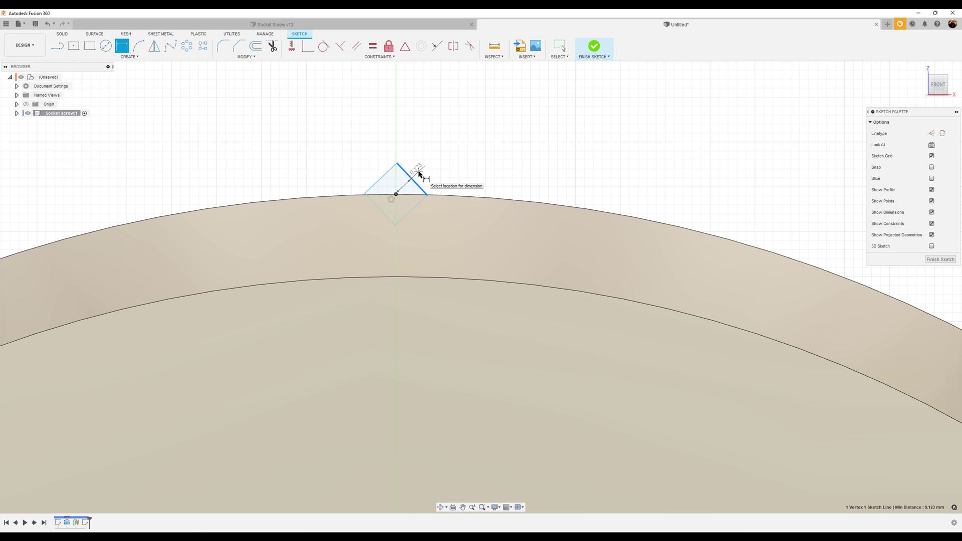
key("Escape")
key("Escape")
- Dimension the distance between two opposite sides of the small four-sided polygon to 0.3 mm
left_click(122, 46)
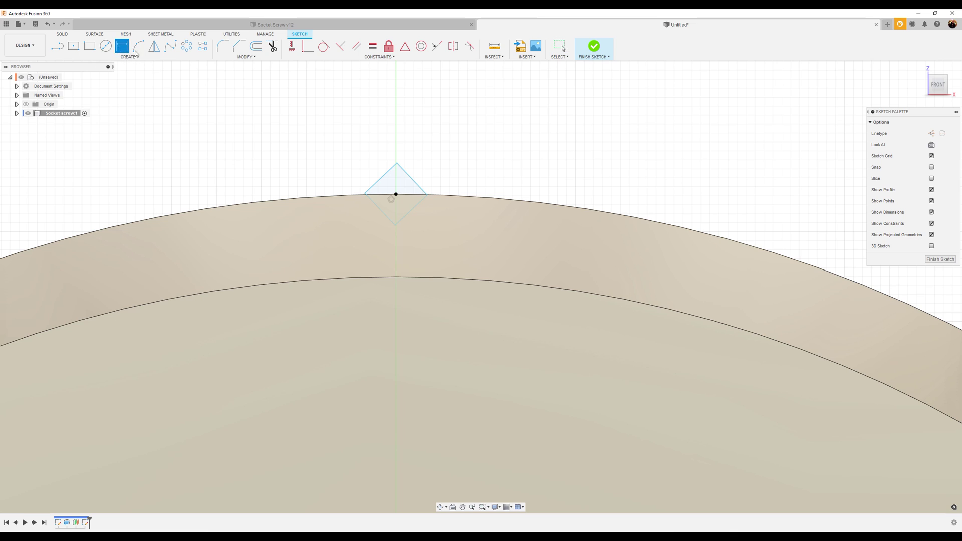
left_click(373, 204)
left_click(411, 178)
left_click(437, 164)
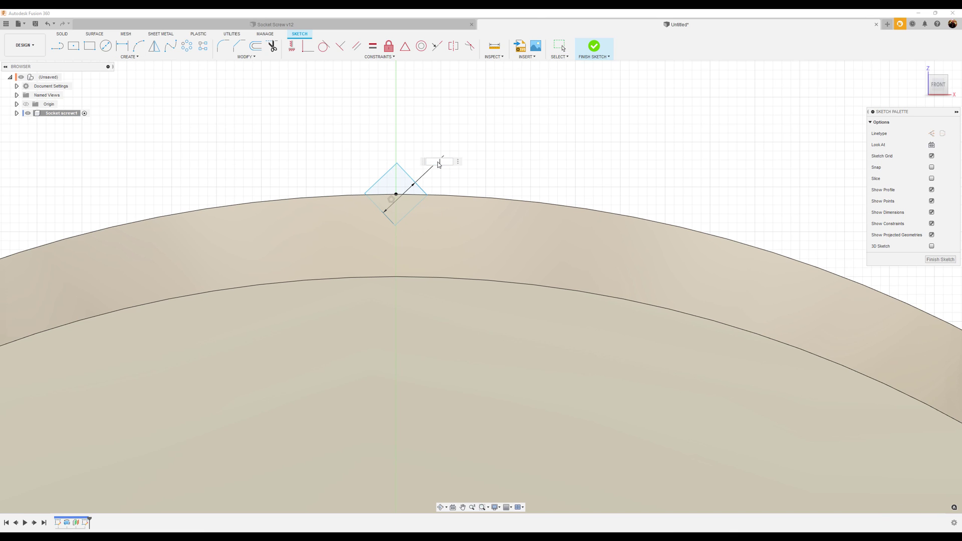
type("0.3")
key("Return")
mouse_move(458, 195)
middle_mouse_down()
mouse_move(478, 212)
mouse_move(473, 229)
middle_mouse_up()
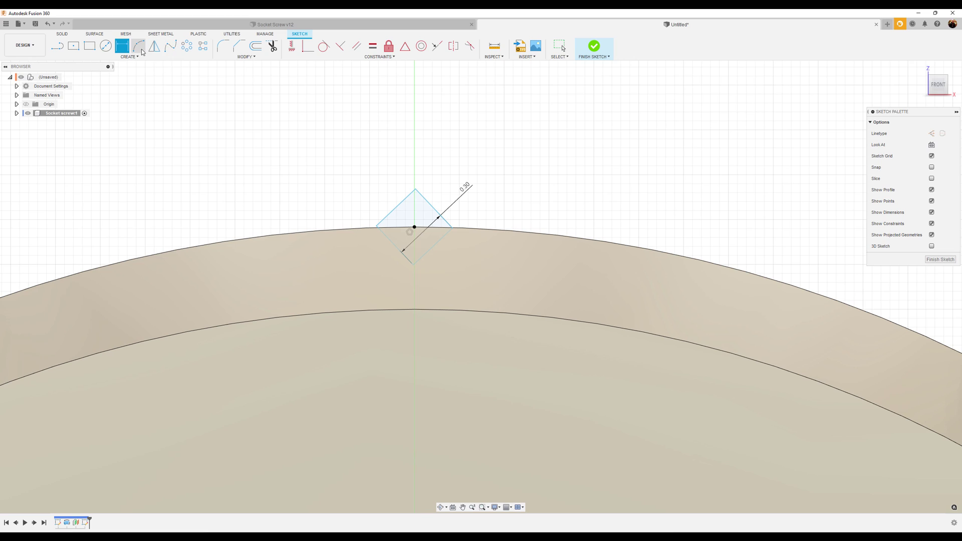
- Constrain the small square's lowest corner to align vertically with the sketch origin, and finish the sketch
left_click(292, 48)
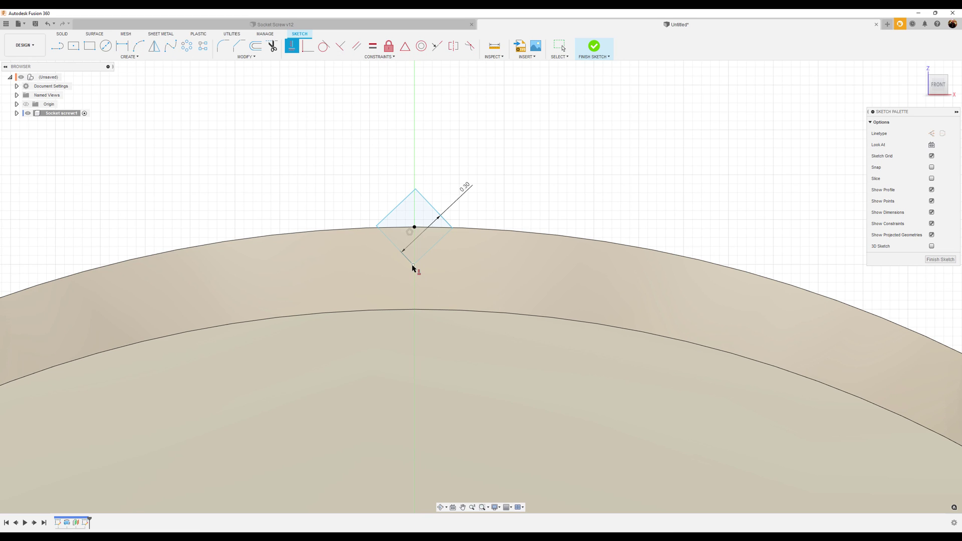
key("Escape")
scroll(501, 361, "down", 3)
middle_click_drag(538, 404, 523, 204)
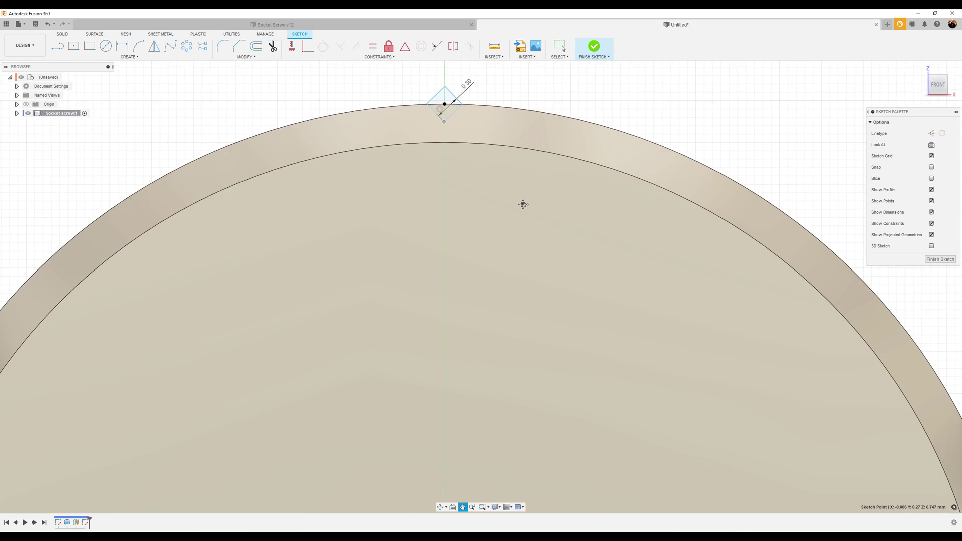
scroll(528, 301, "down", 5)
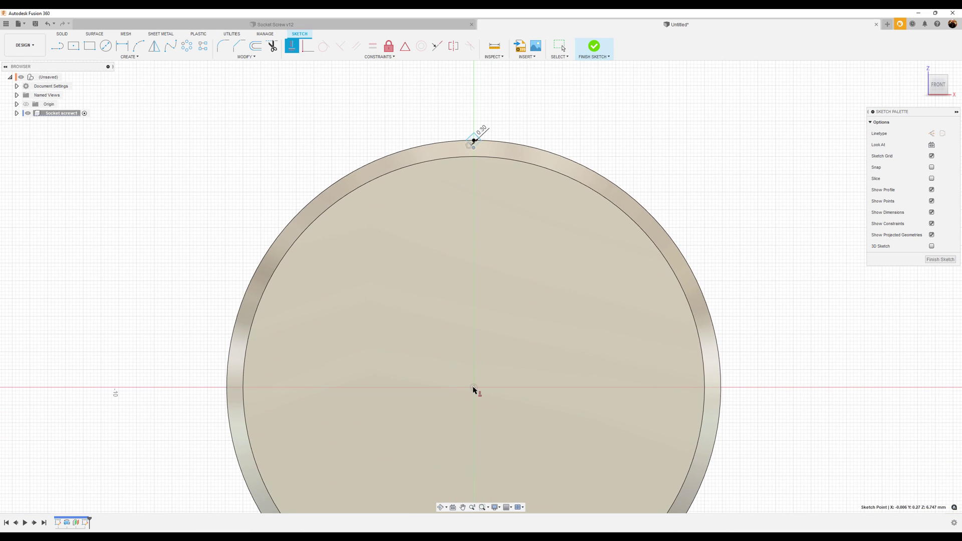
scroll(501, 142, "up", 5)
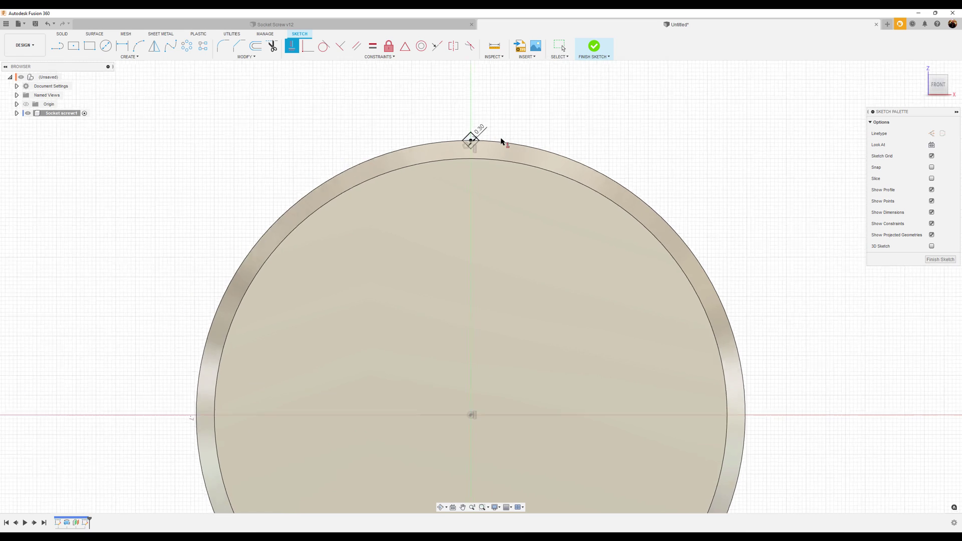
middle_click_drag(461, 121, 509, 202)
scroll(466, 223, "up", 3)
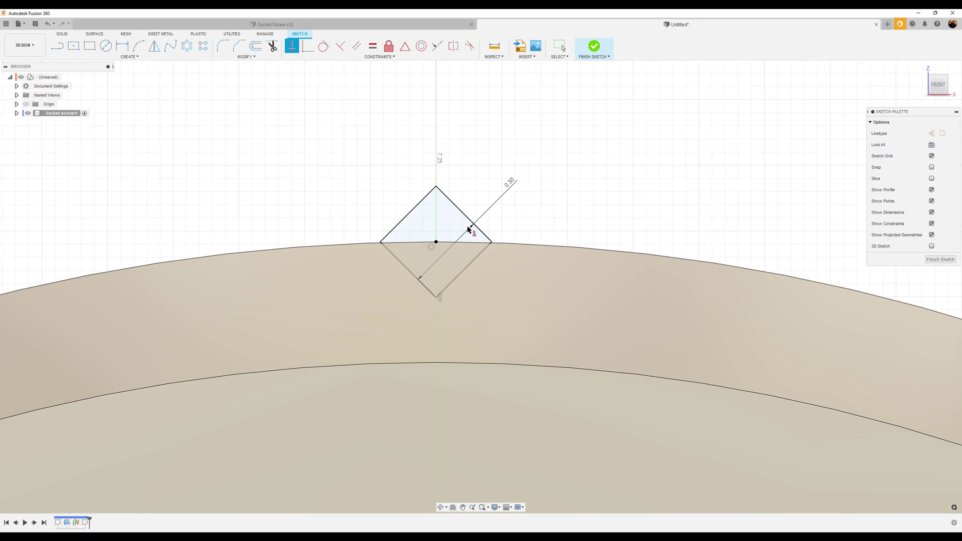
key("Escape")
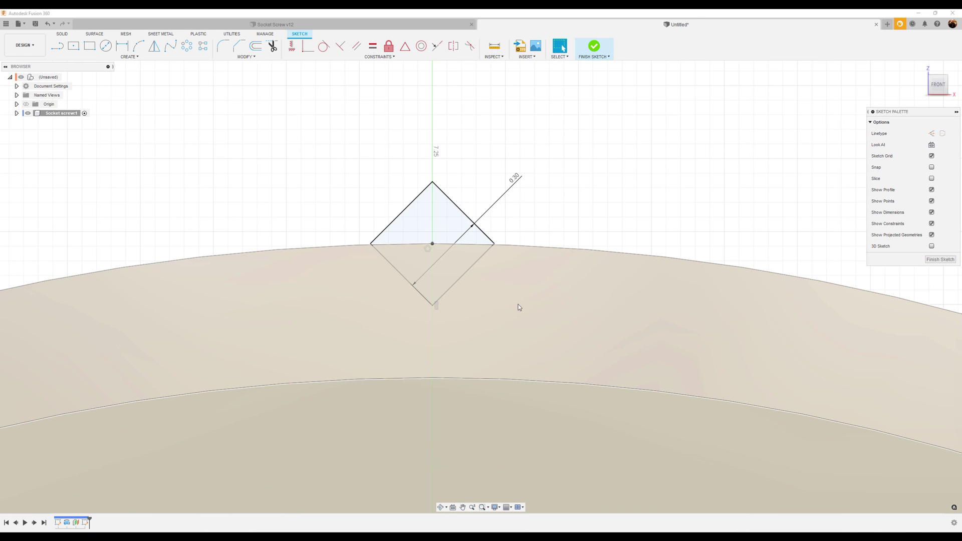
left_click(936, 259)
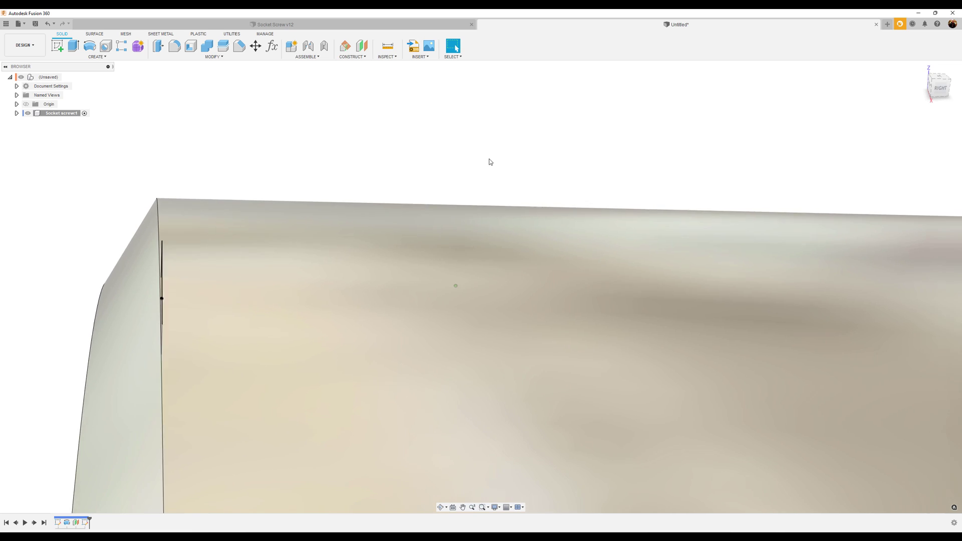
- Extrude the small square profile -7.465 mm along the head to its underside, using the Join operation
left_click(74, 46)
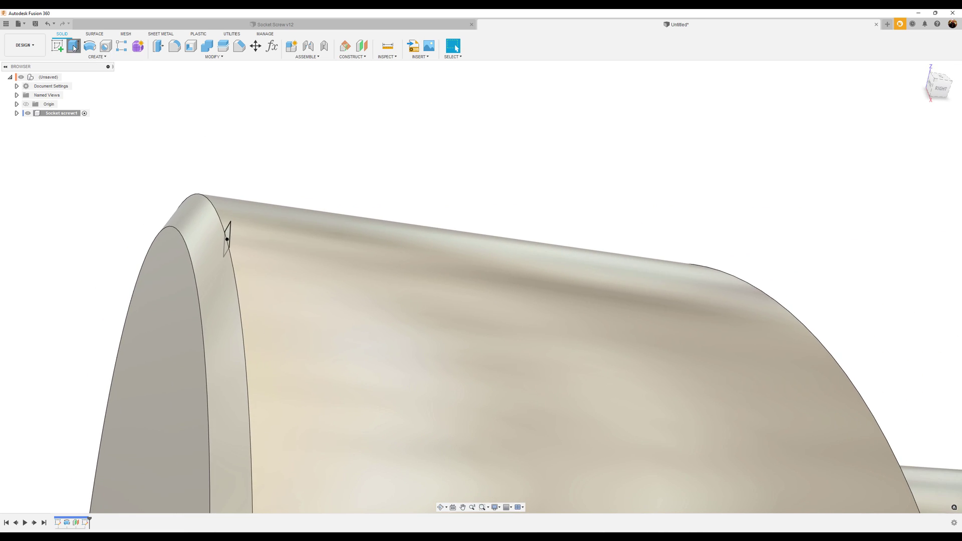
left_click_drag(221, 235, 759, 307)
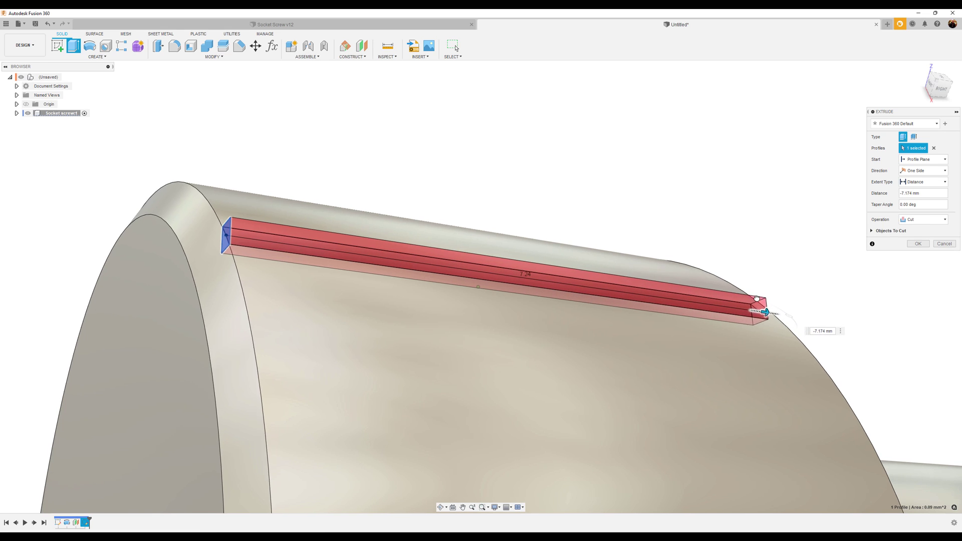
middle_click_drag(787, 328, 695, 291, "shift")
left_click_drag(663, 278, 705, 279)
left_click(922, 220)
left_click(913, 230)
middle_click_drag(853, 251, 791, 290, "shift")
left_click_drag(661, 314, 709, 318)
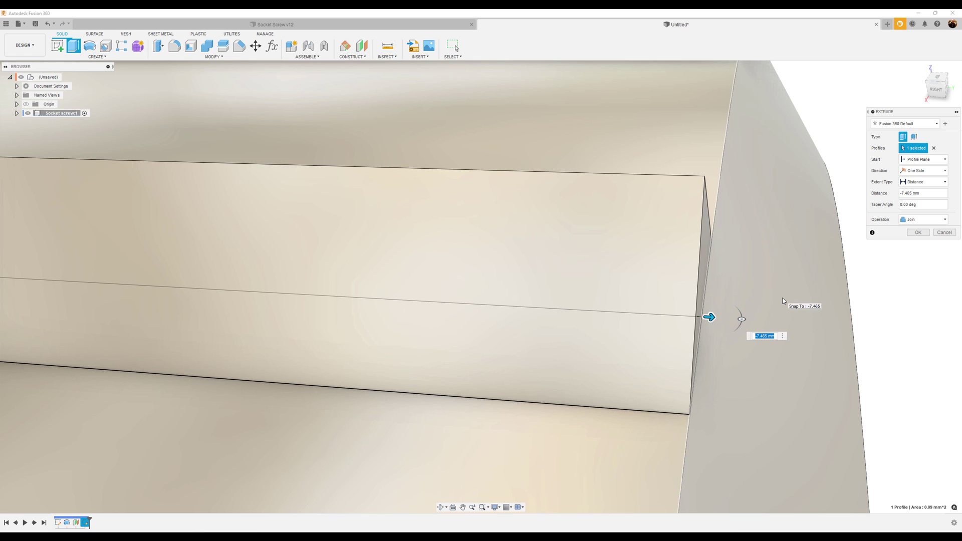
left_click(918, 232)
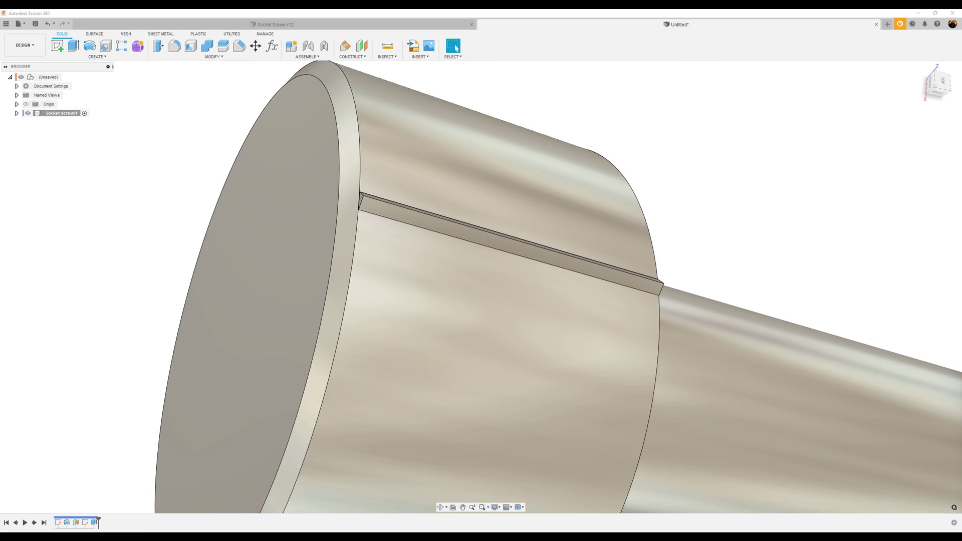
- Chamfer the rib's long outer edge on the screw head with an equal distance of 0.13 mm
left_click(239, 45)
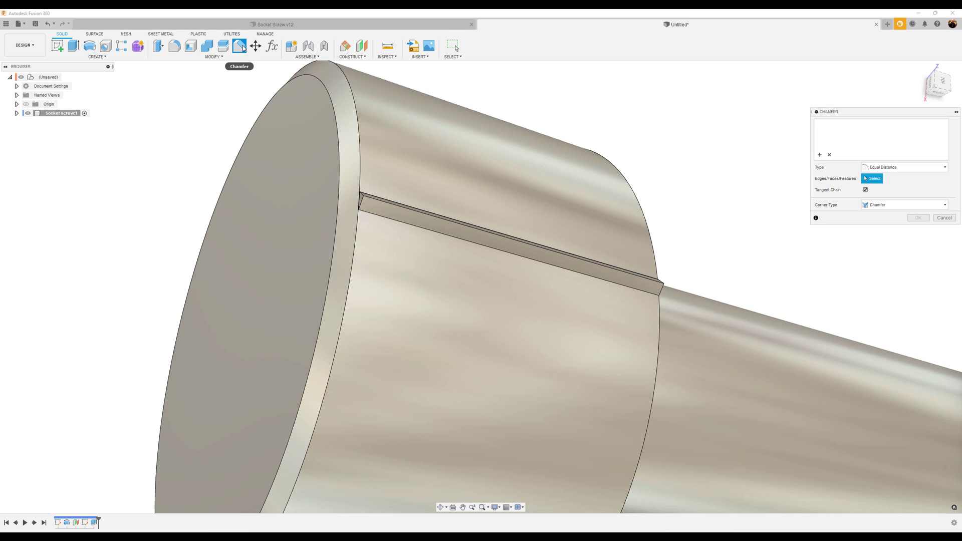
left_click(221, 58)
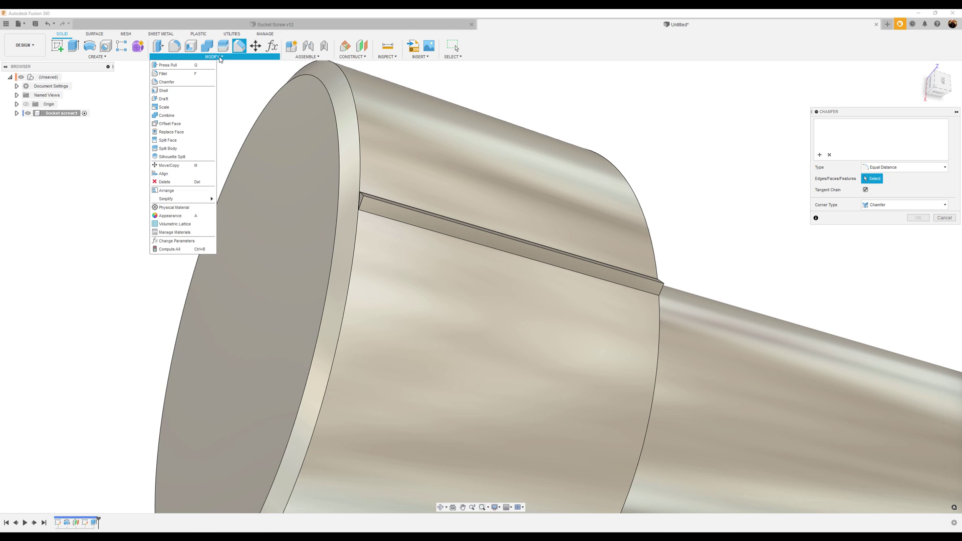
left_click(197, 83)
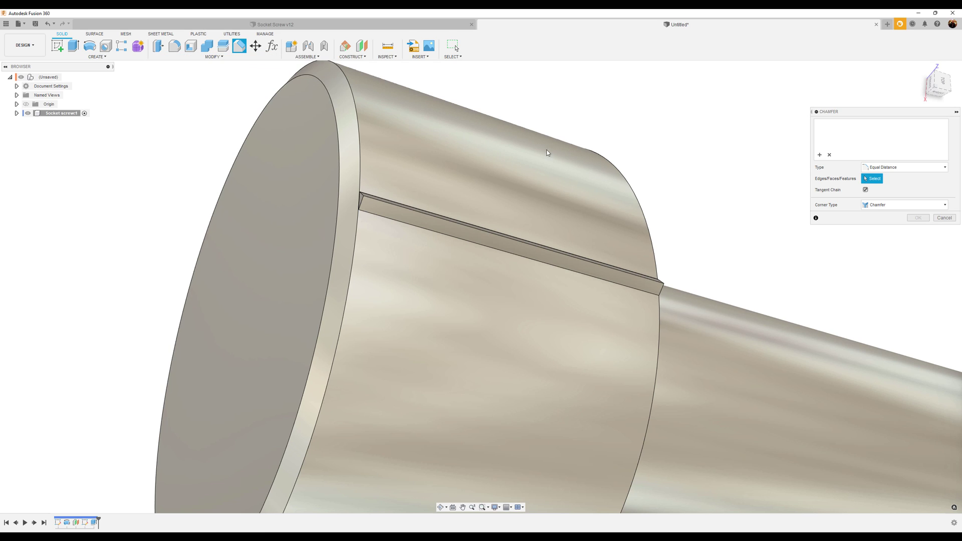
scroll(537, 168, "up", 3)
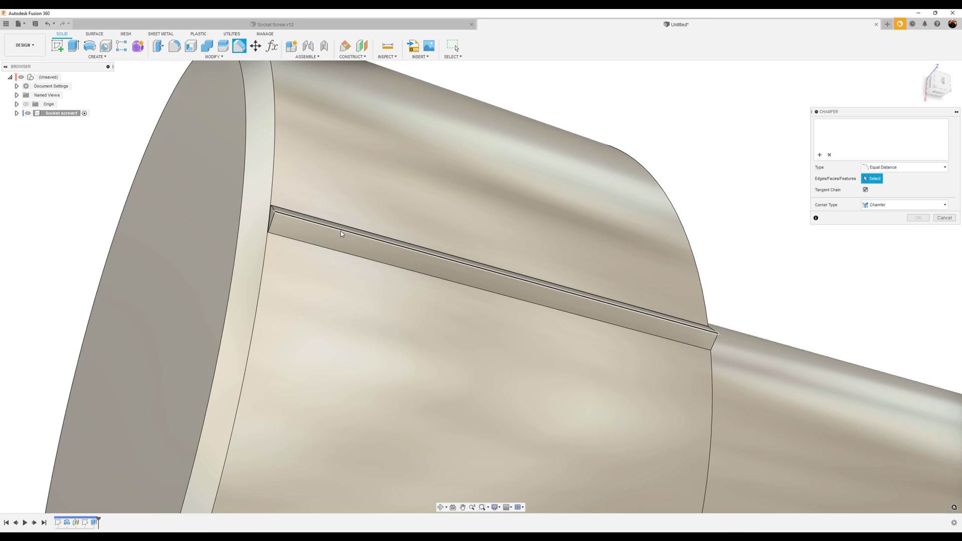
left_click(341, 233)
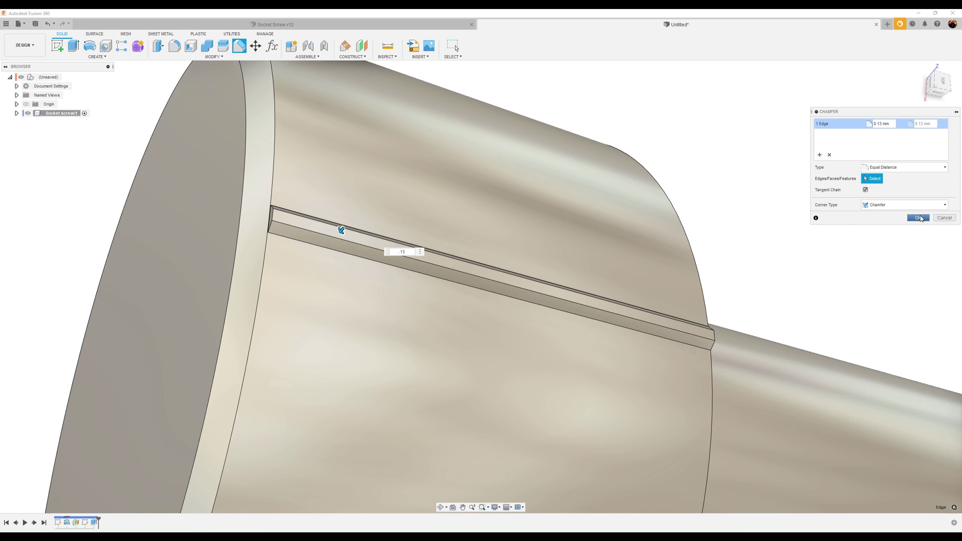
left_click(920, 219)
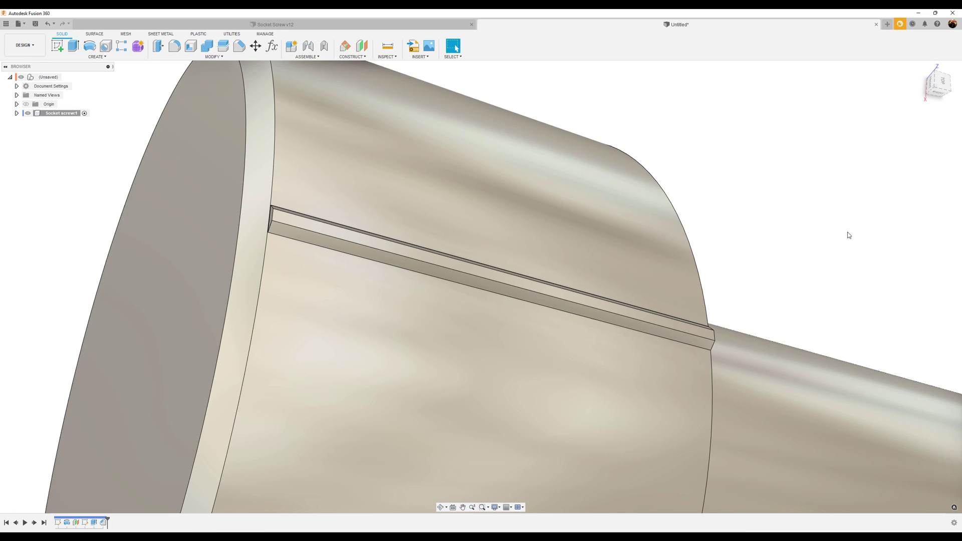
- Chamfer the rib's two short outer edges, one at each end, with an equal distance of 0.12 mm
scroll(526, 123, "up", 2)
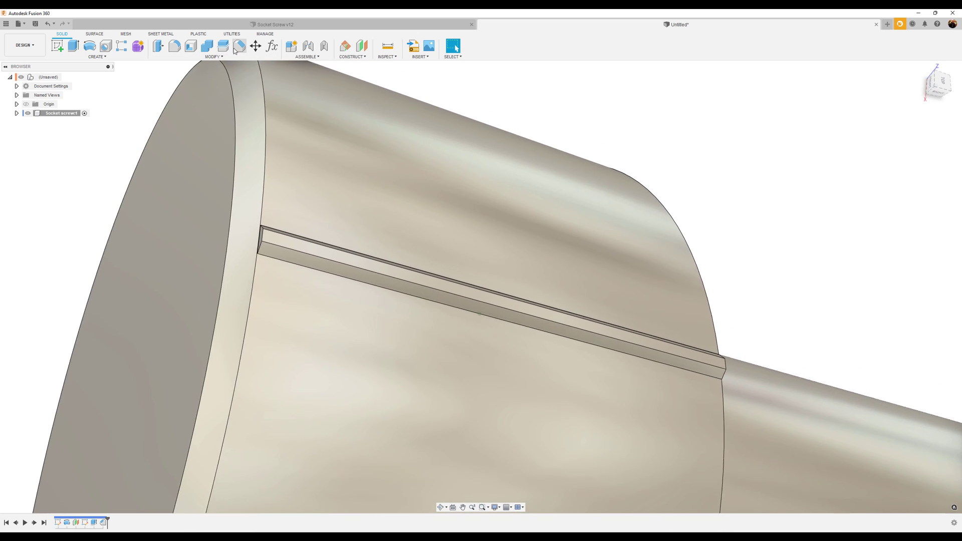
left_click(240, 47)
scroll(318, 134, "up", 2)
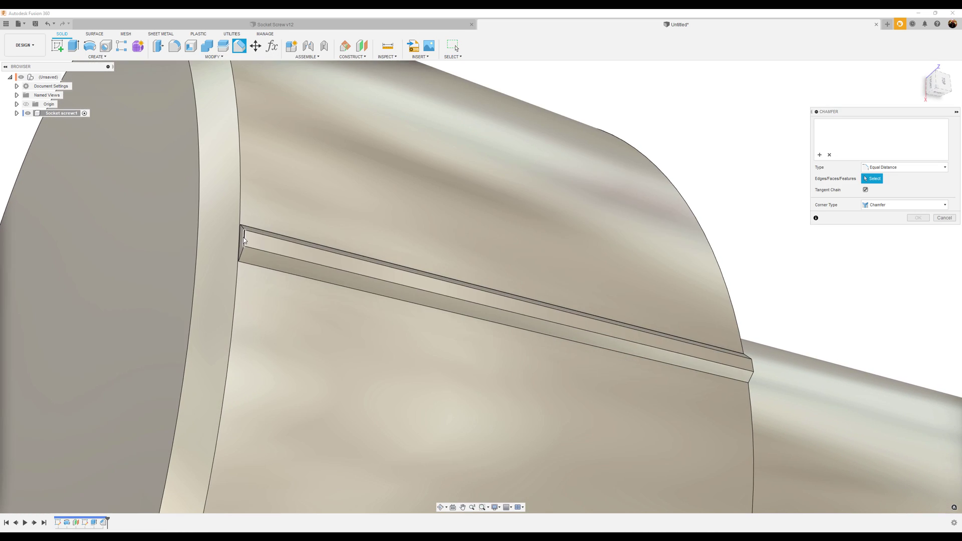
left_click(244, 240)
middle_click_drag(244, 240, 639, 182, "shift")
left_click(773, 308)
type(".12")
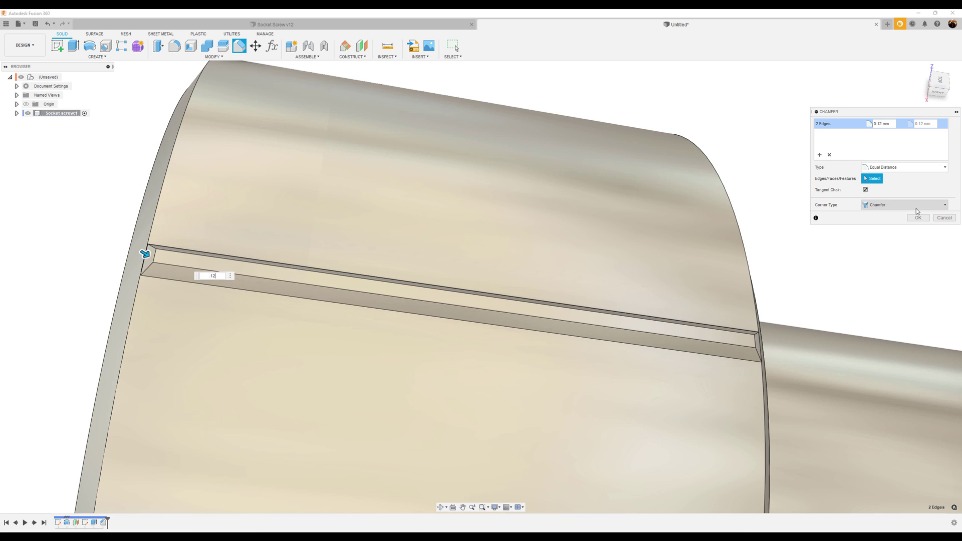
left_click(919, 217)
- Start a circular pattern of features containing the rib extrusion and its two chamfers
middle_click_drag(837, 215, 770, 207, "shift")
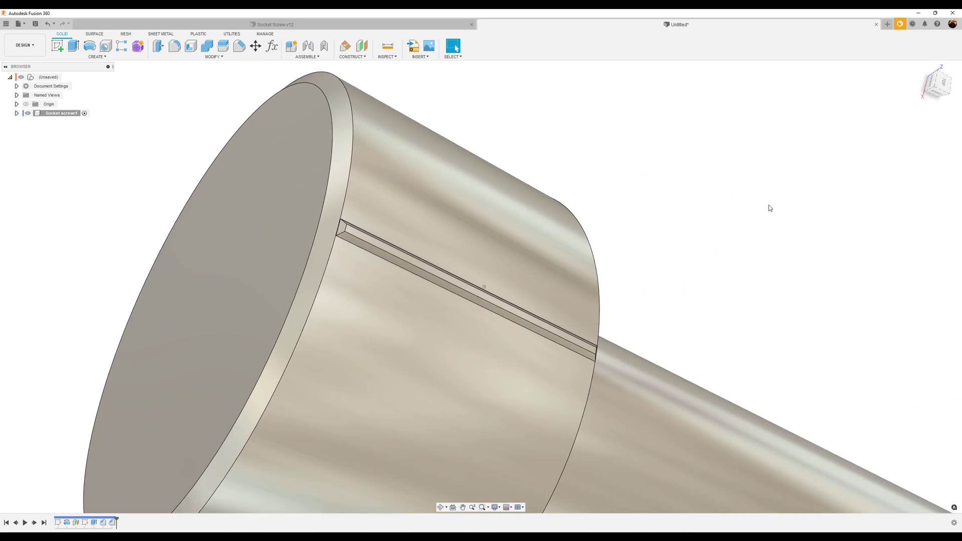
scroll(772, 211, "down", 3)
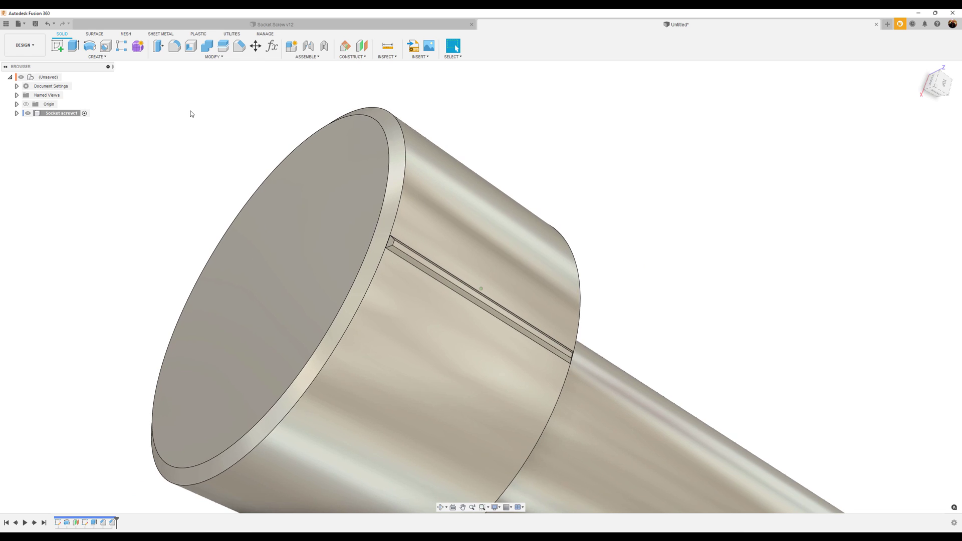
left_click(97, 56)
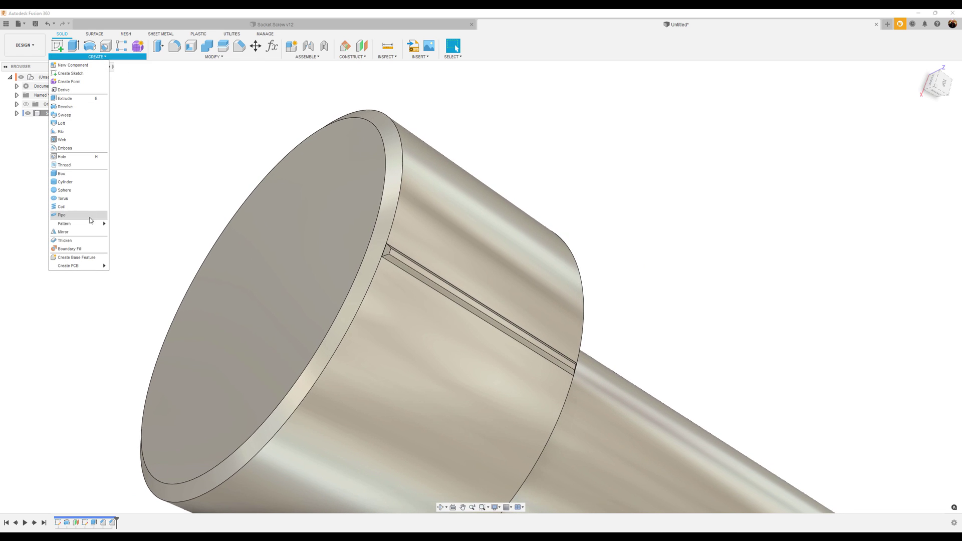
mouse_move(95, 223)
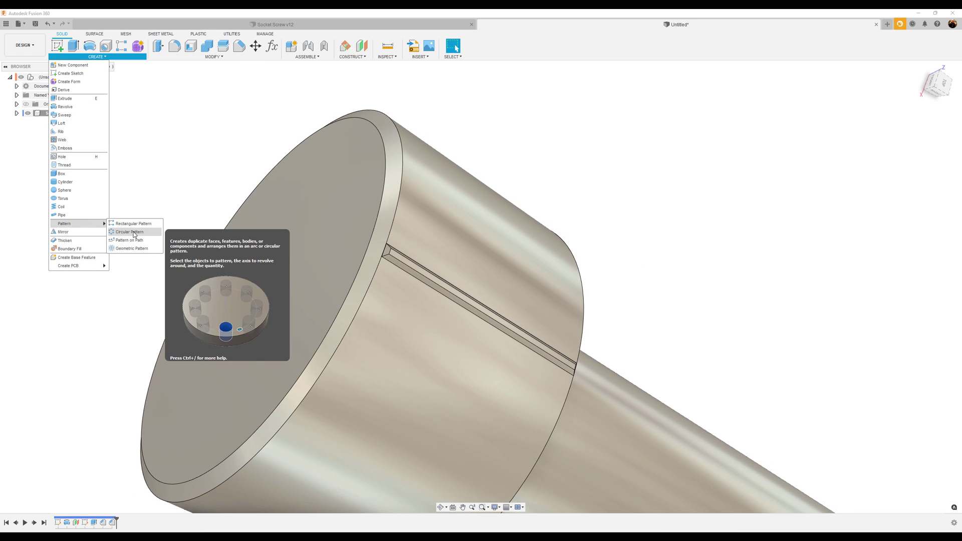
left_click(132, 232)
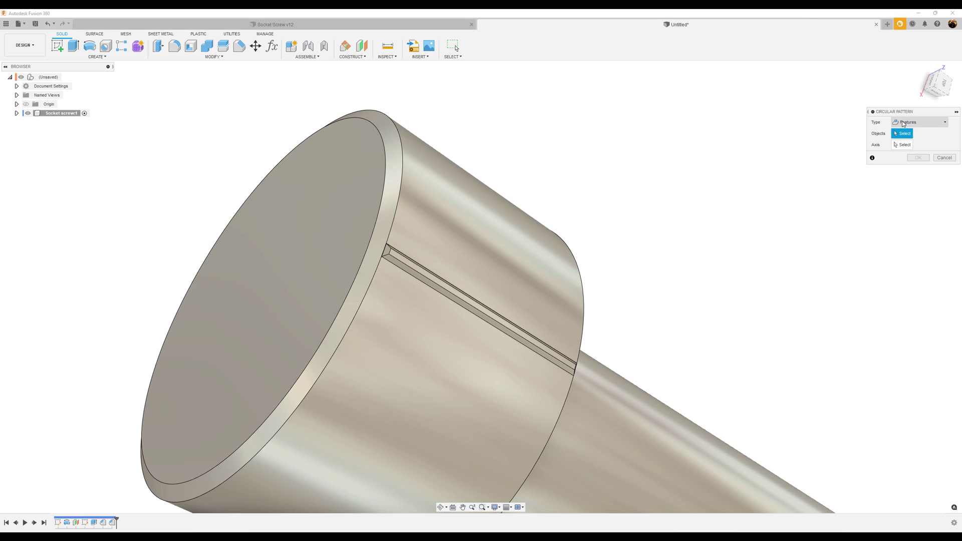
left_click(915, 123)
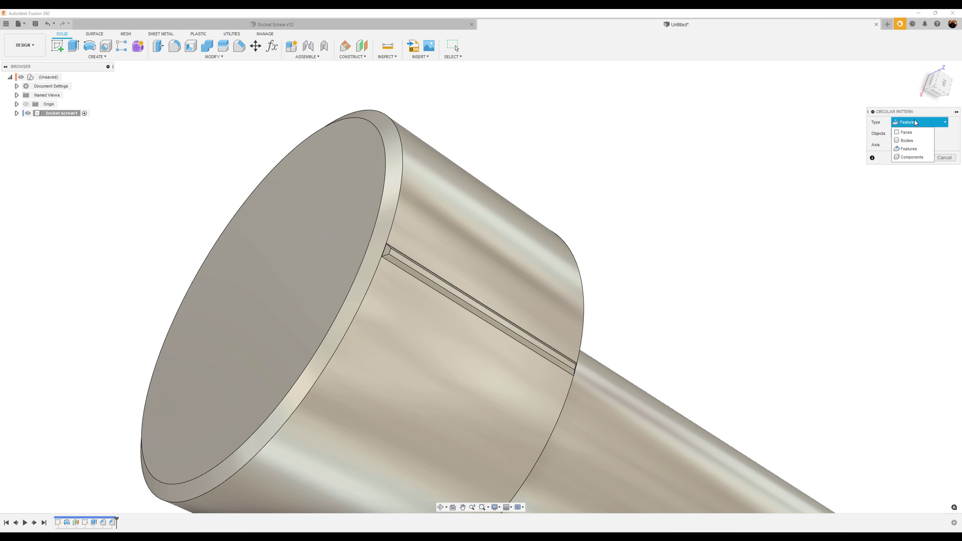
left_click(921, 150)
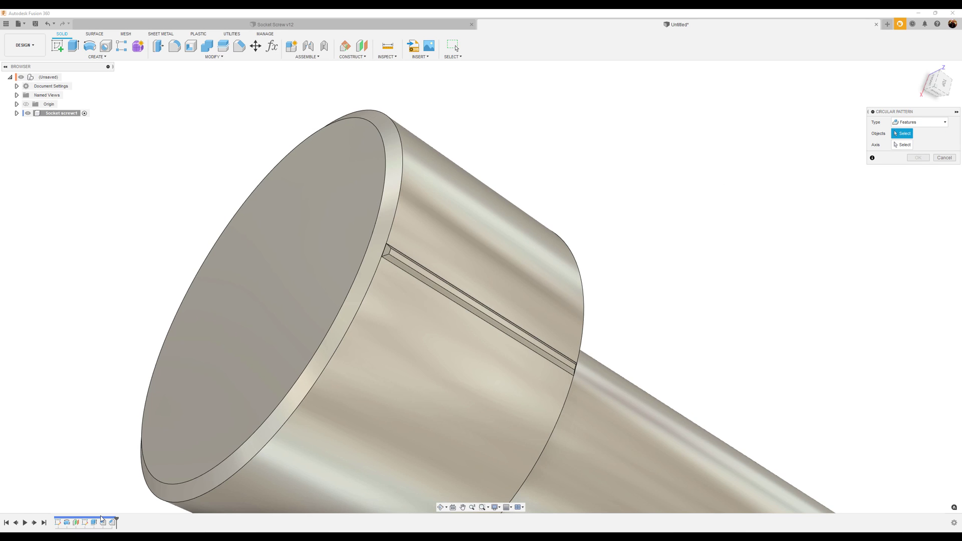
left_click(94, 524)
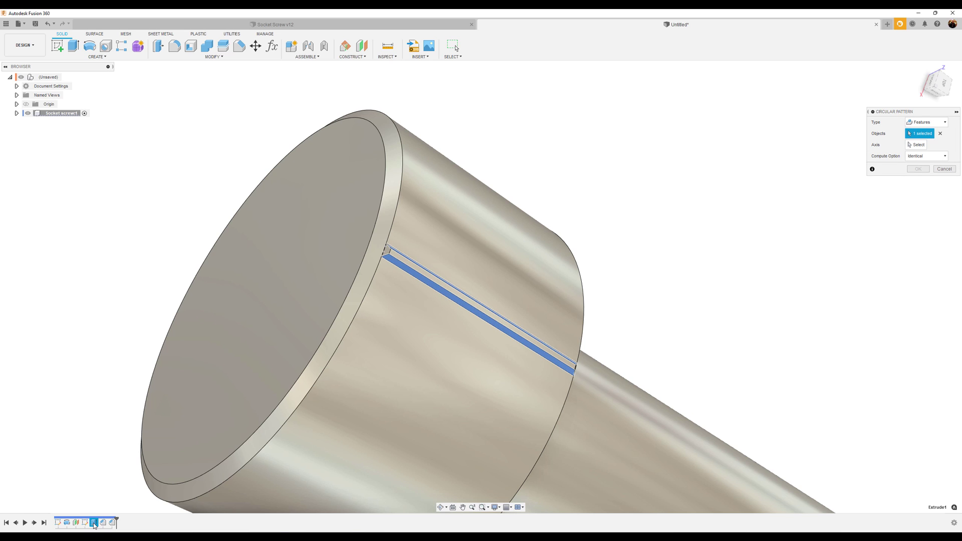
left_click(103, 523)
left_click(112, 523)
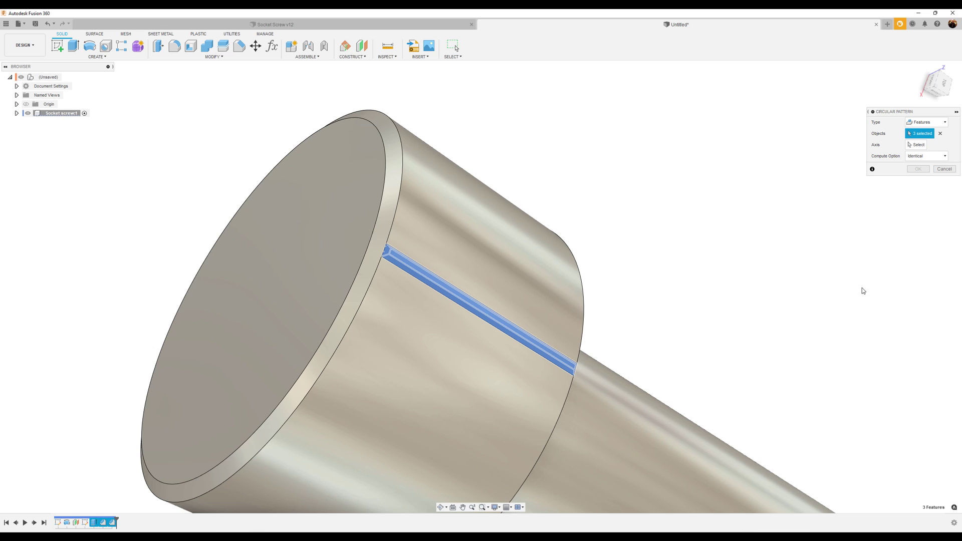
- Circularly pattern the rib and its chamfers fully around the screw head's axis with a quantity of 103
left_click(918, 145)
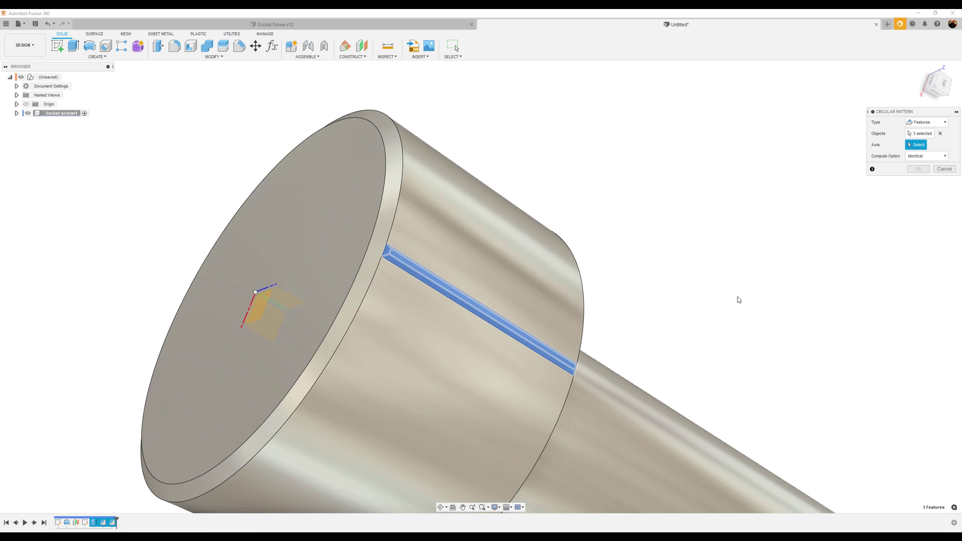
left_click(482, 244)
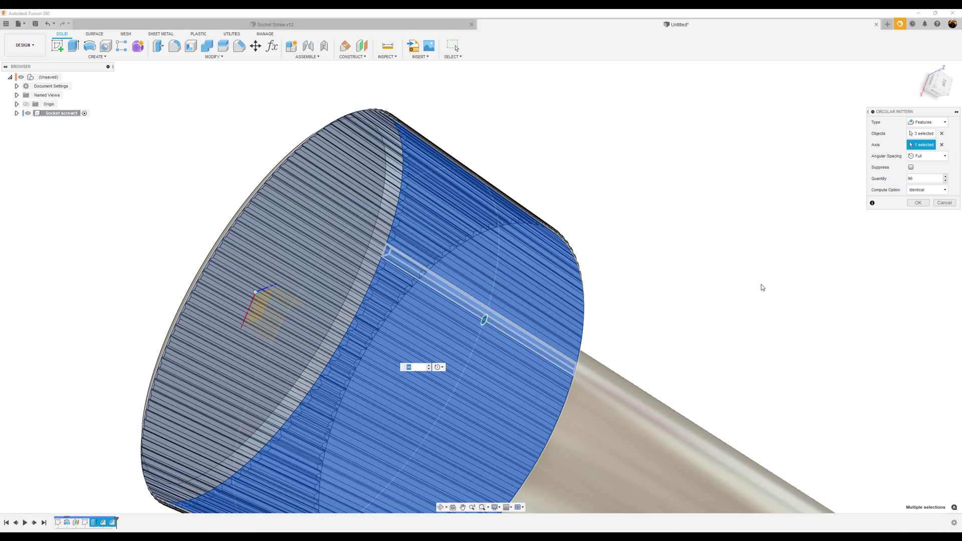
scroll(762, 287, "up", 5)
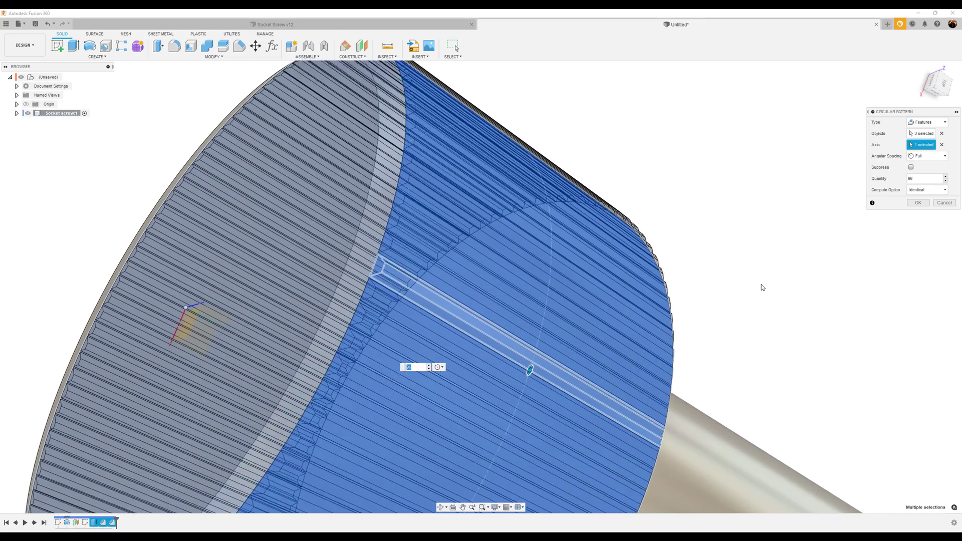
scroll(762, 285, "up", 6)
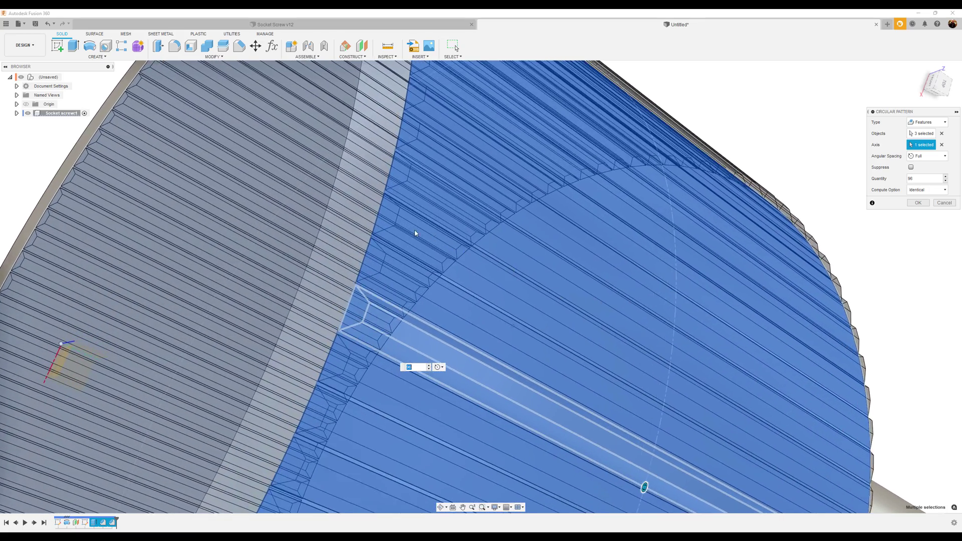
scroll(416, 233, "up", 3)
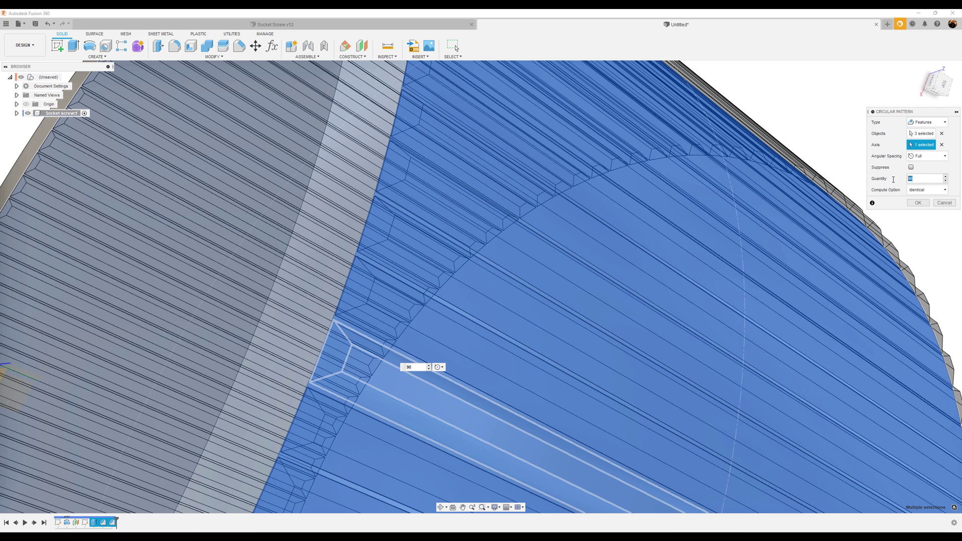
type("103")
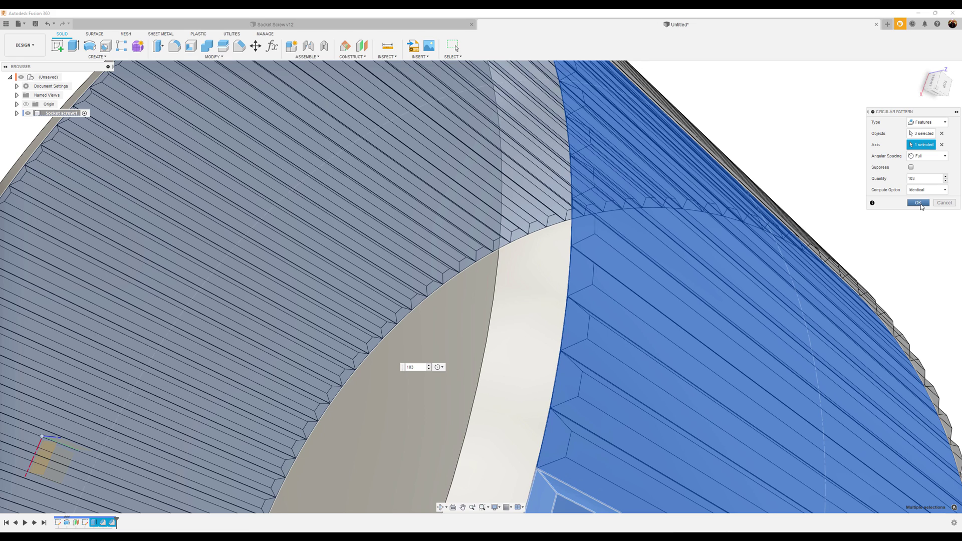
left_click(919, 203)
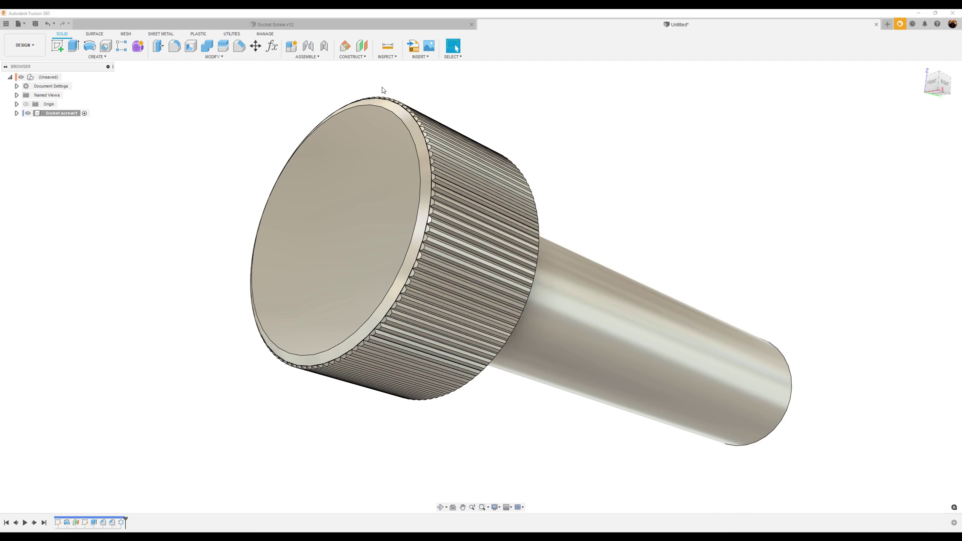
- Sketch a six-sided circumscribed polygon centred on the origin on the screw head's flat end face
left_click(57, 45)
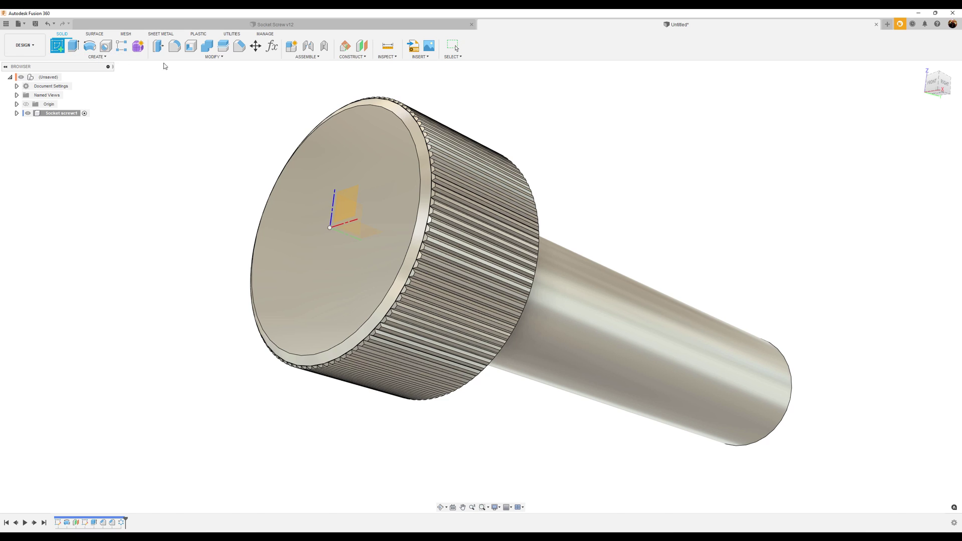
left_click(352, 153)
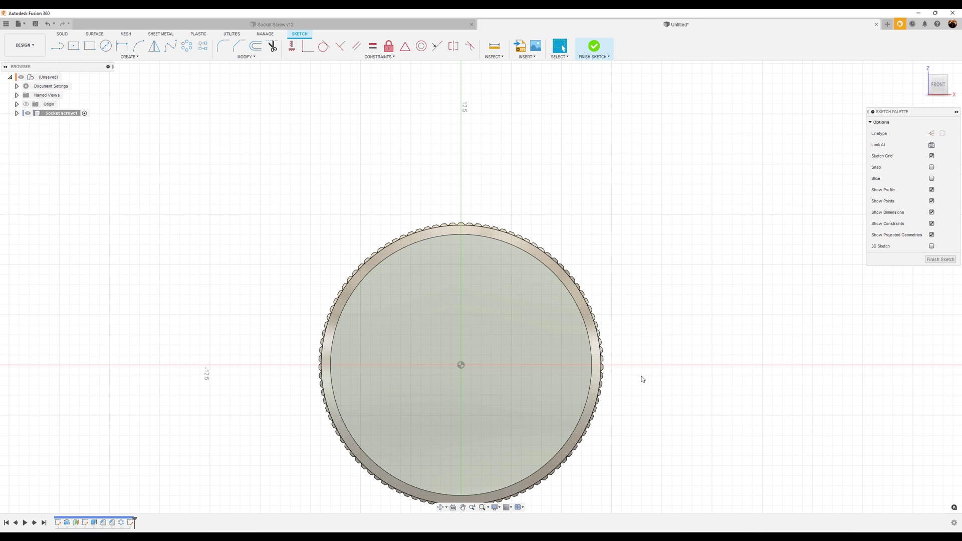
left_click(135, 59)
mouse_move(78, 103)
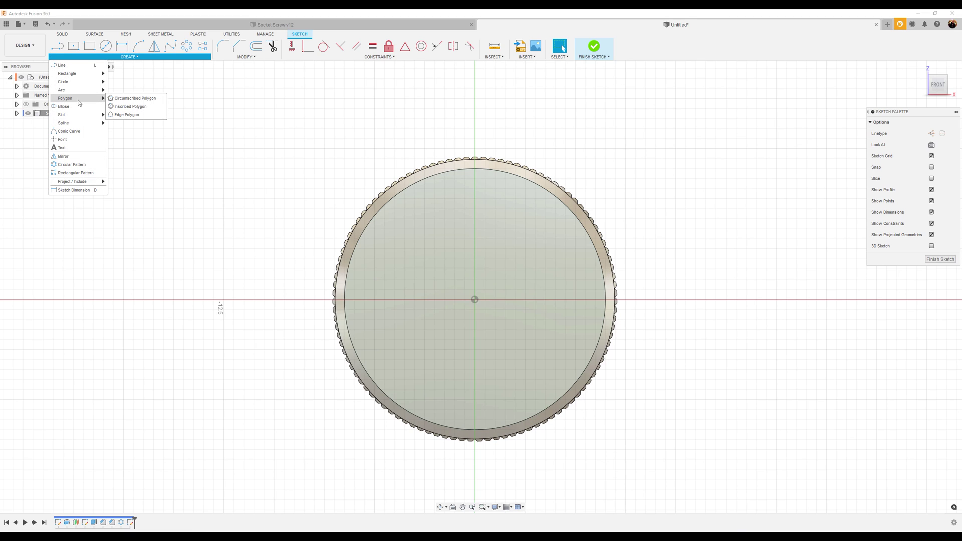
left_click(127, 99)
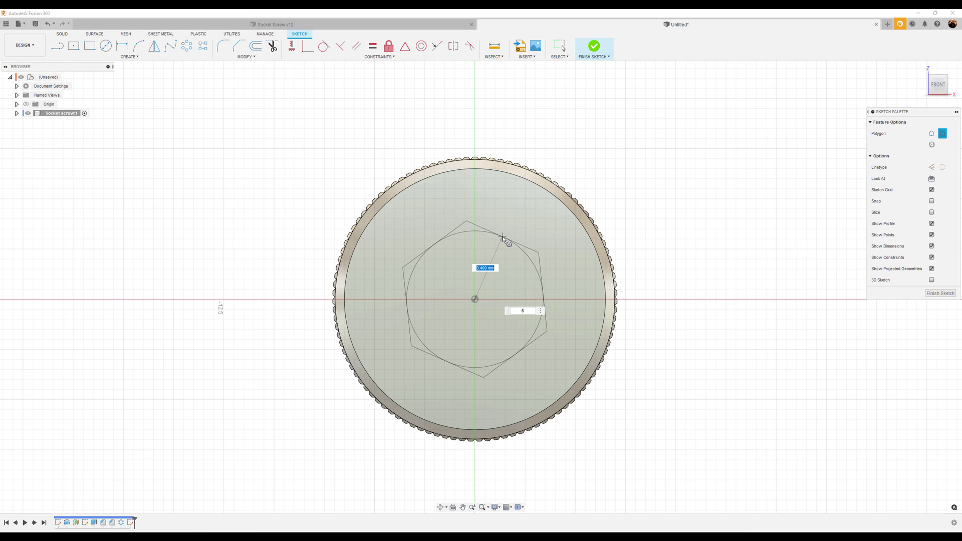
left_click(514, 233)
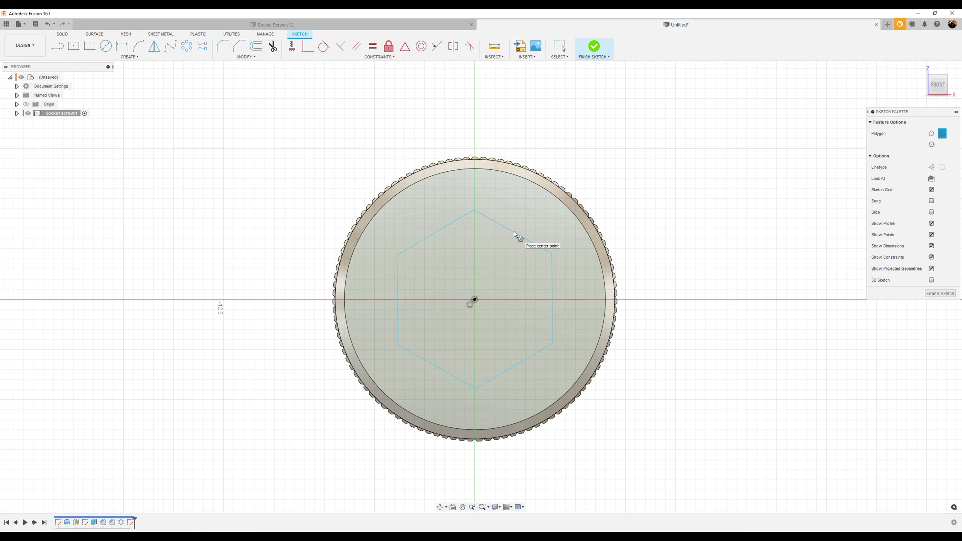
- Dimension the distance between the hexagon's two opposite upright sides as 6.5 mm and finish the sketch
left_click(122, 46)
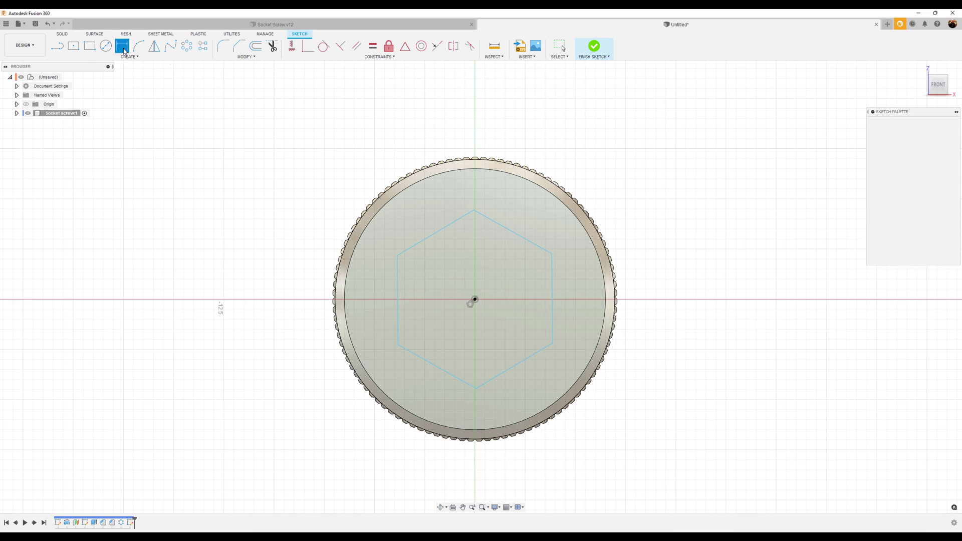
left_click(399, 321)
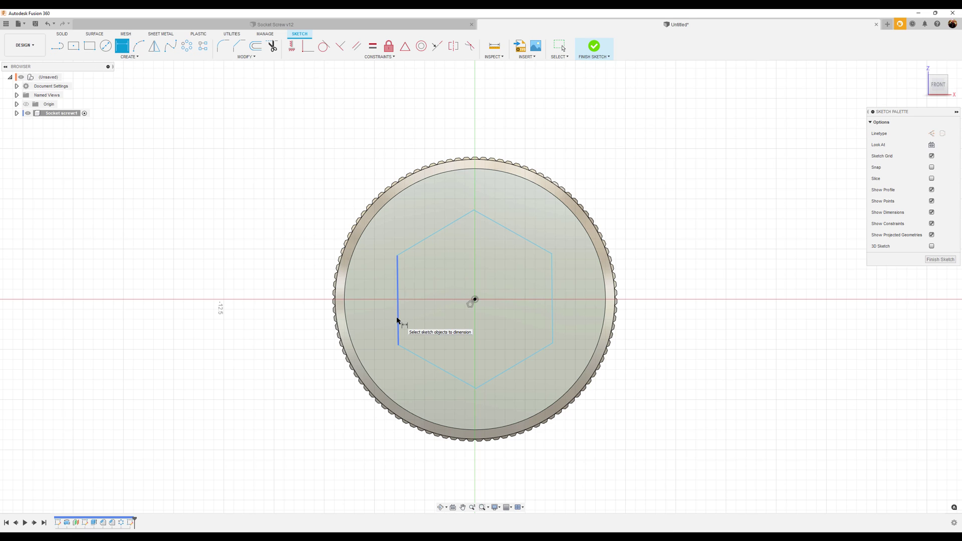
left_click(553, 317)
left_click(480, 337)
type("8")
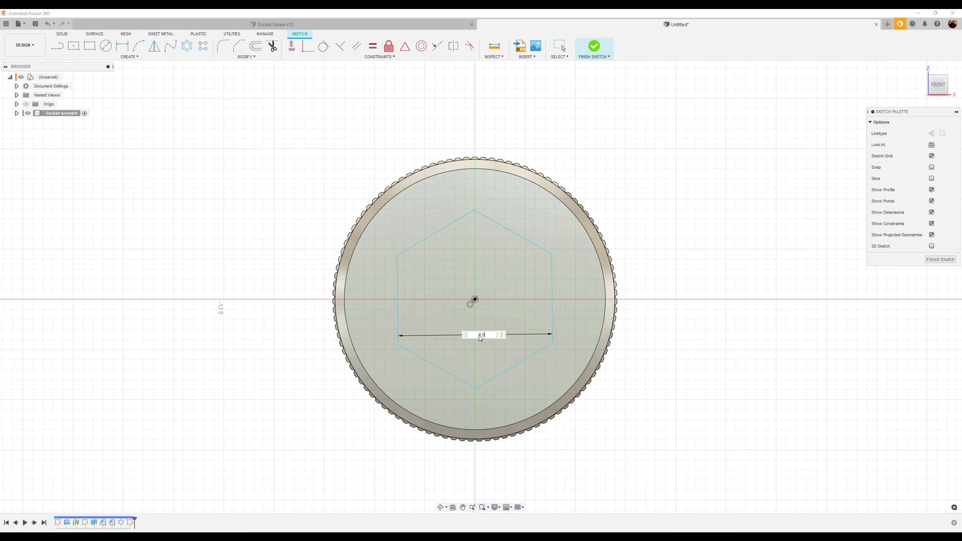
type(".5")
key("Return")
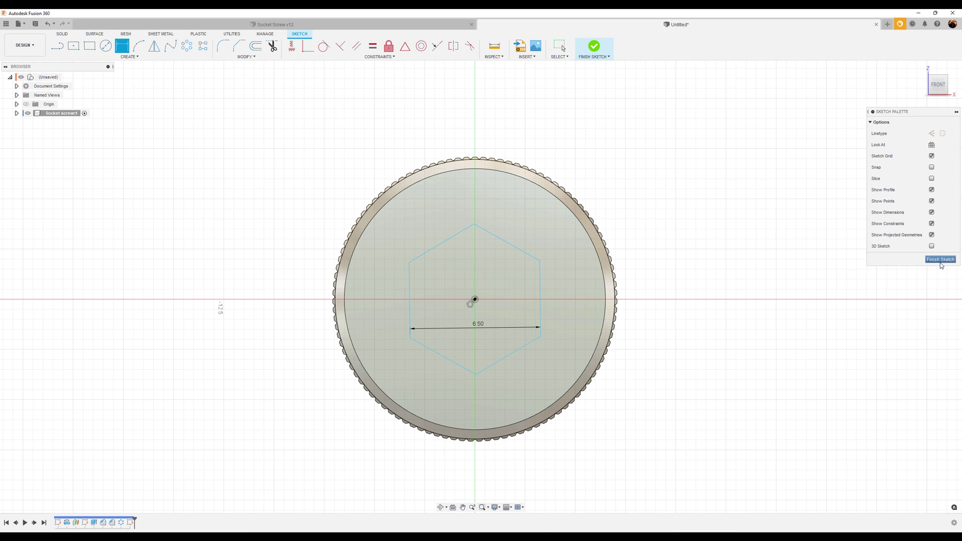
left_click(941, 262)
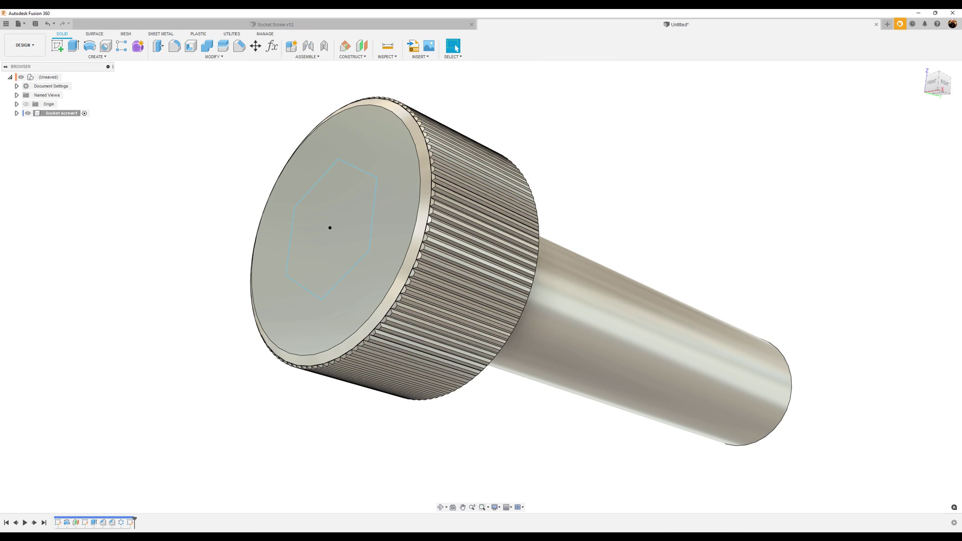
- Edit the hexagon sketch to constrain one near-upright side as vertical, and finish the sketch
right_click(130, 524)
left_click(160, 450)
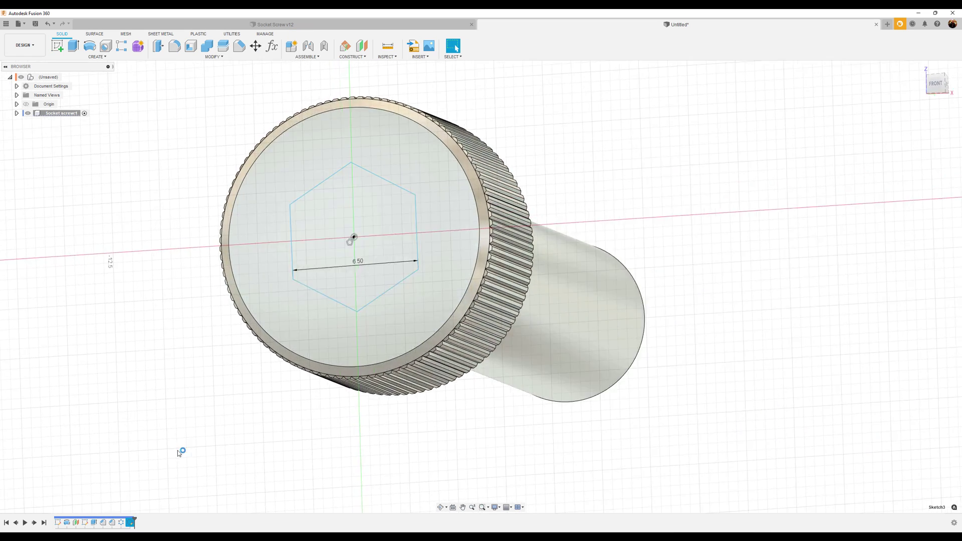
left_click(292, 46)
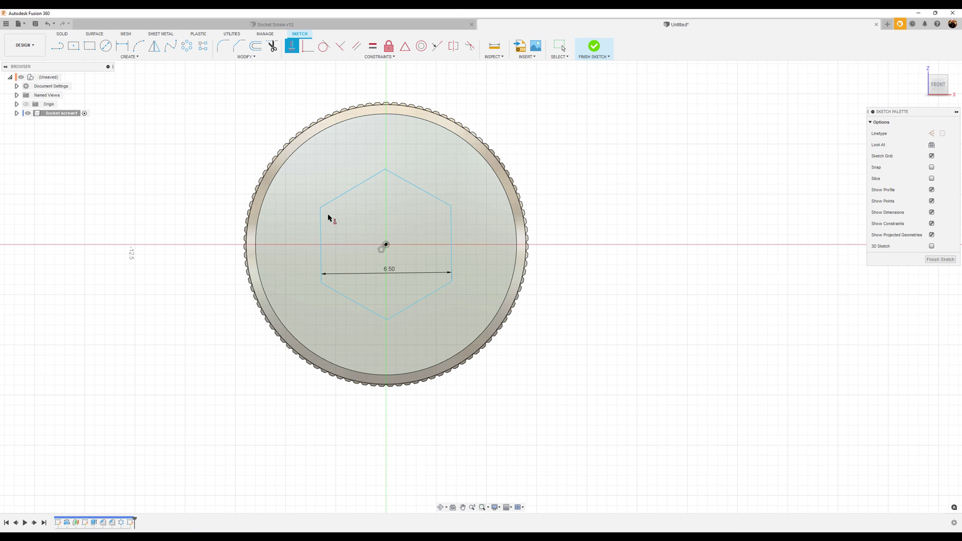
left_click(321, 230)
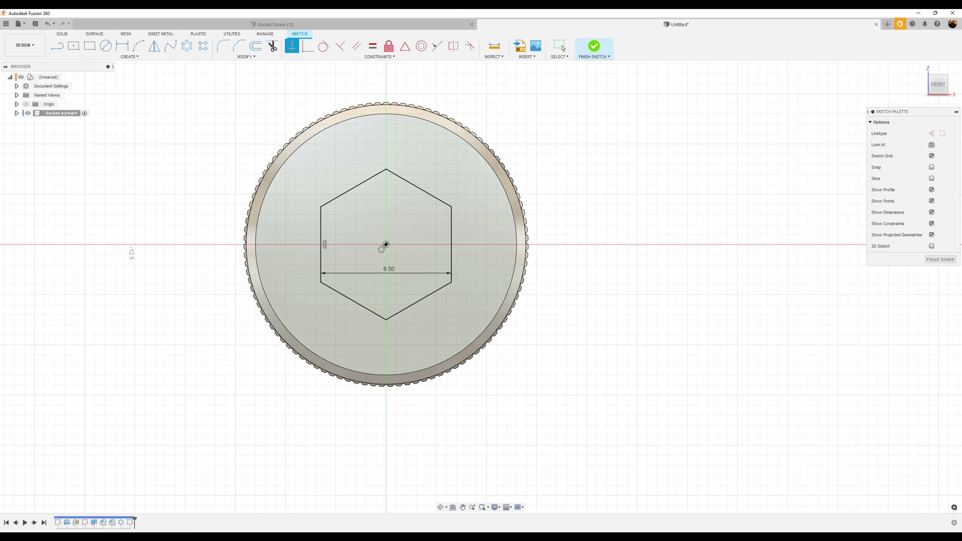
left_click(940, 260)
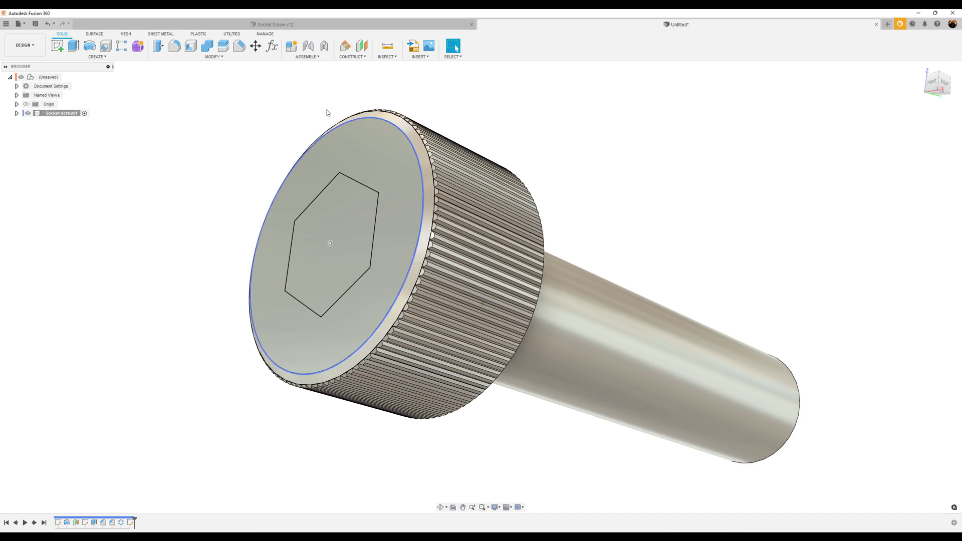
- Extrude the hexagon profile -6 mm into the head as a cut to form the socket
scroll(240, 133, "up", 4)
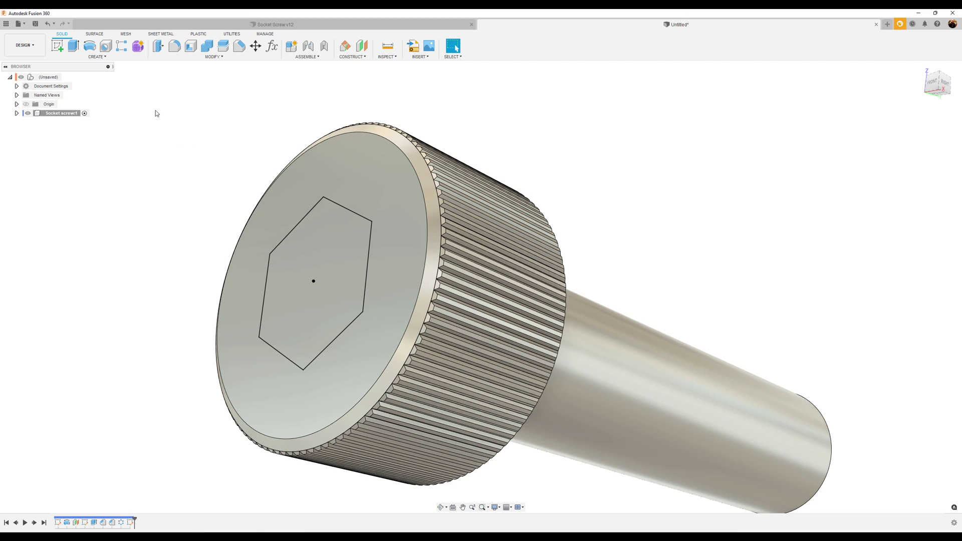
left_click(73, 45)
left_click(351, 264)
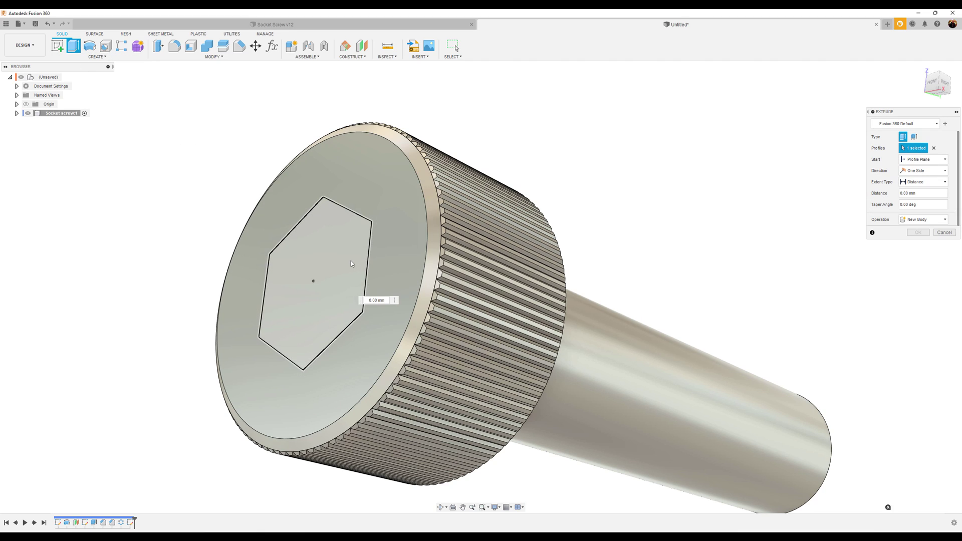
type("-6")
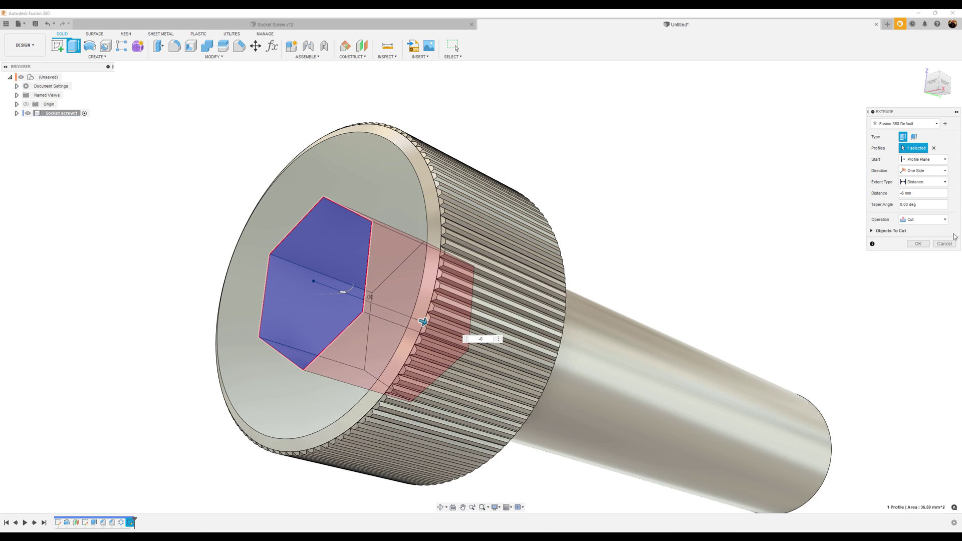
left_click(918, 244)
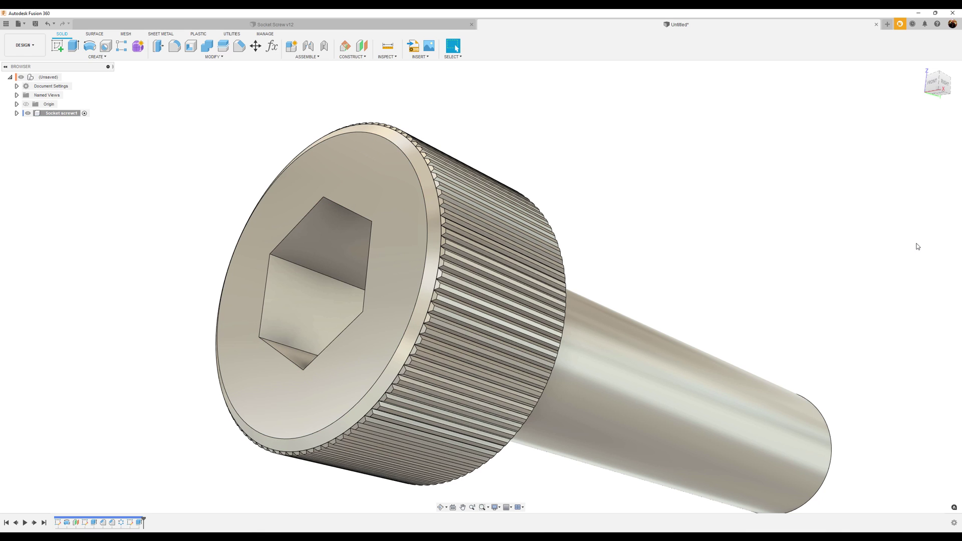
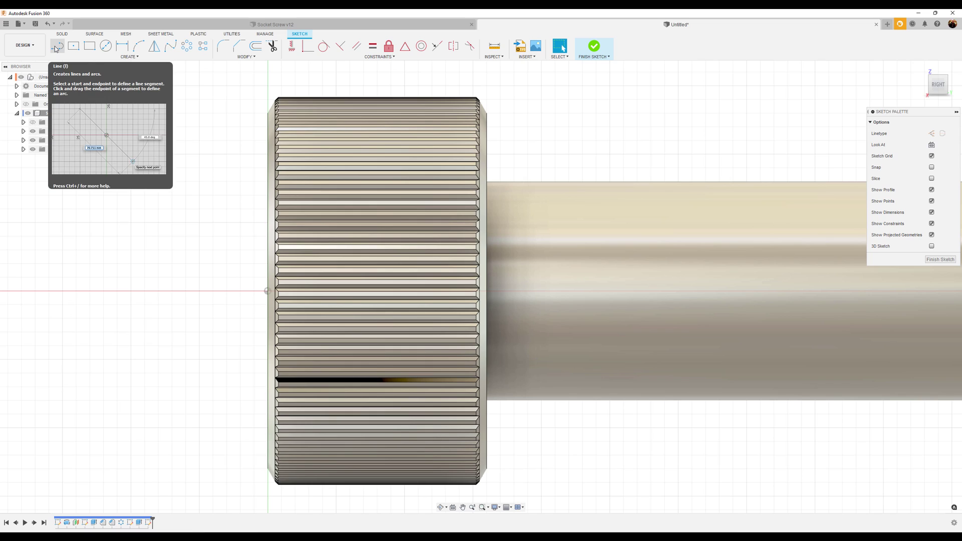
- Draw a horizontal construction line from the origin along the screw's axis to beyond the head, and hide the bodies
left_click(57, 47)
left_click(932, 134)
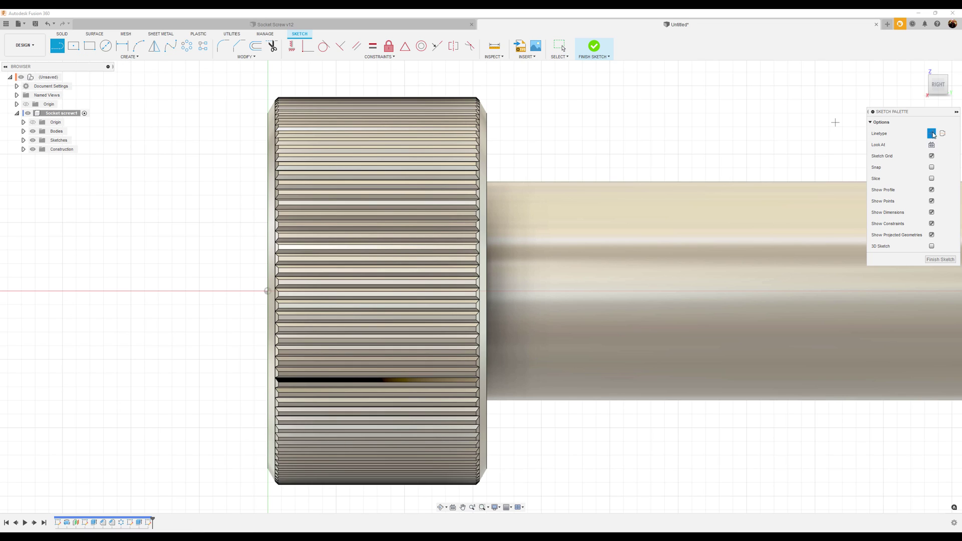
left_click(265, 291)
left_click(636, 291)
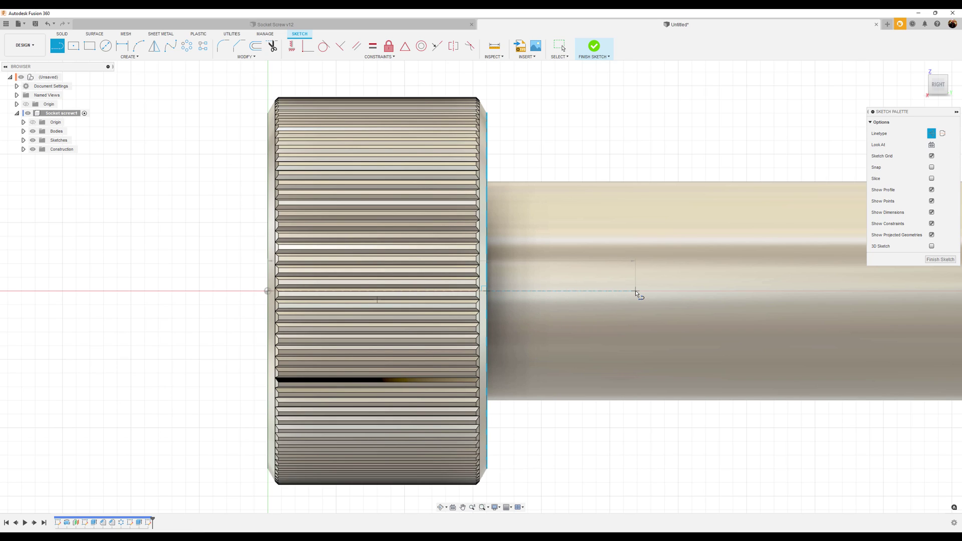
key("Escape")
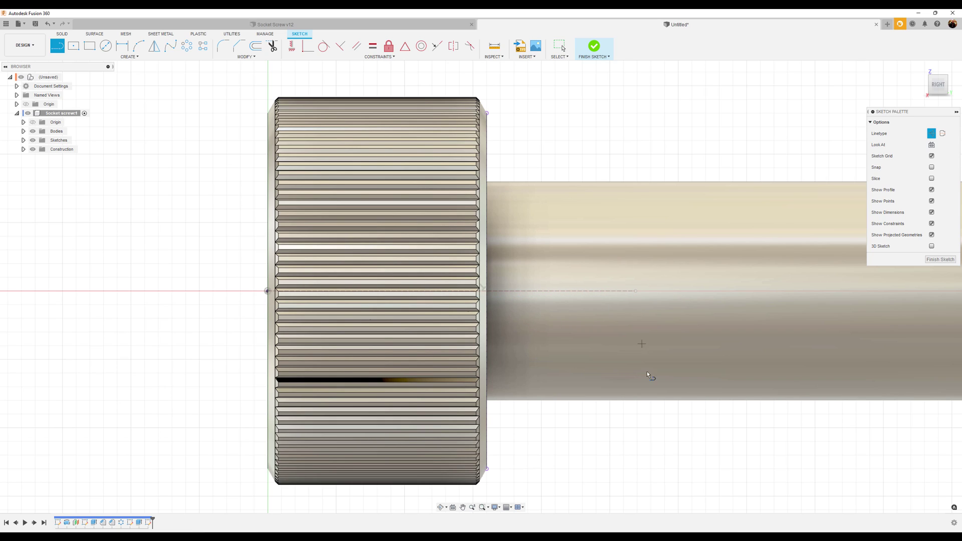
left_click(34, 133)
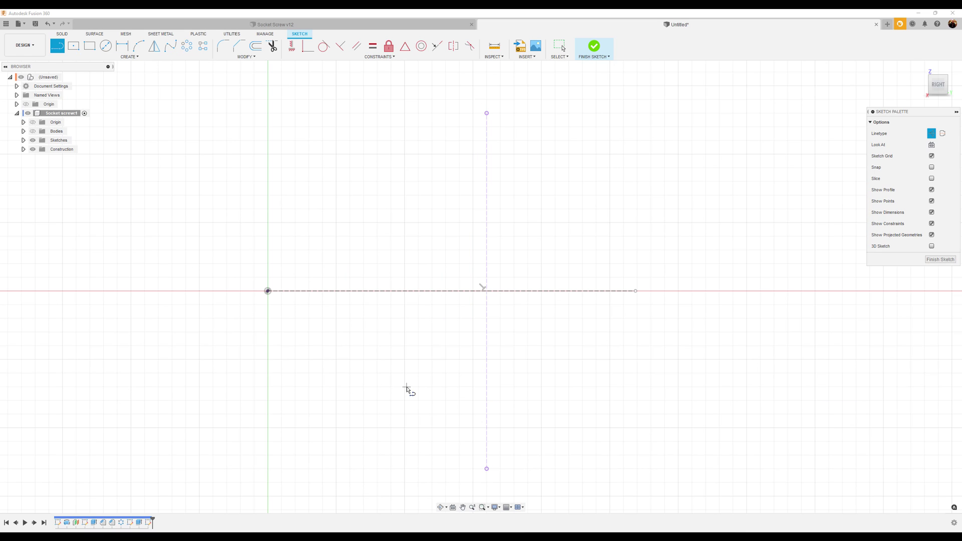
key("Escape")
- Draw a 4 mm regular line from the origin straight down, perpendicular to the construction line
middle_click_drag(408, 390, 399, 395)
key("l")
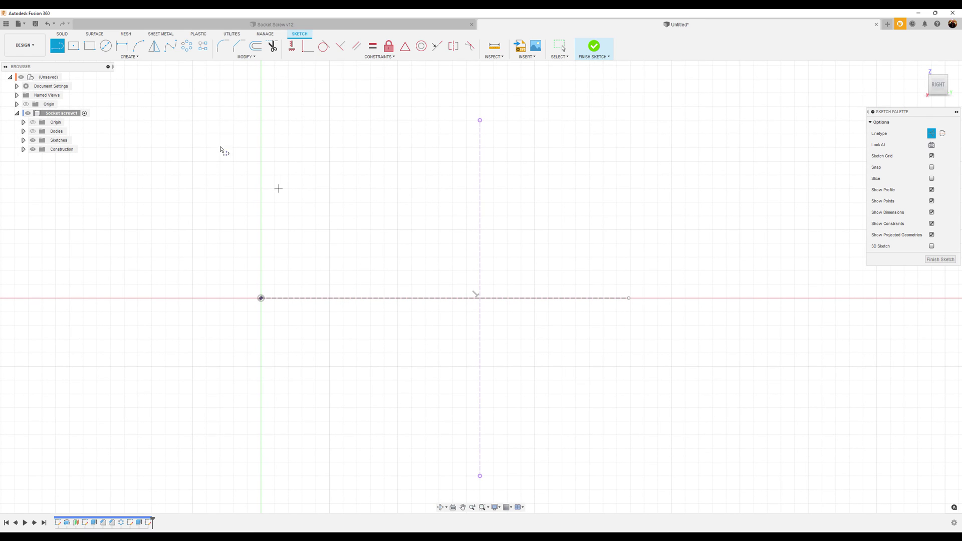
left_click(932, 134)
left_click(261, 298)
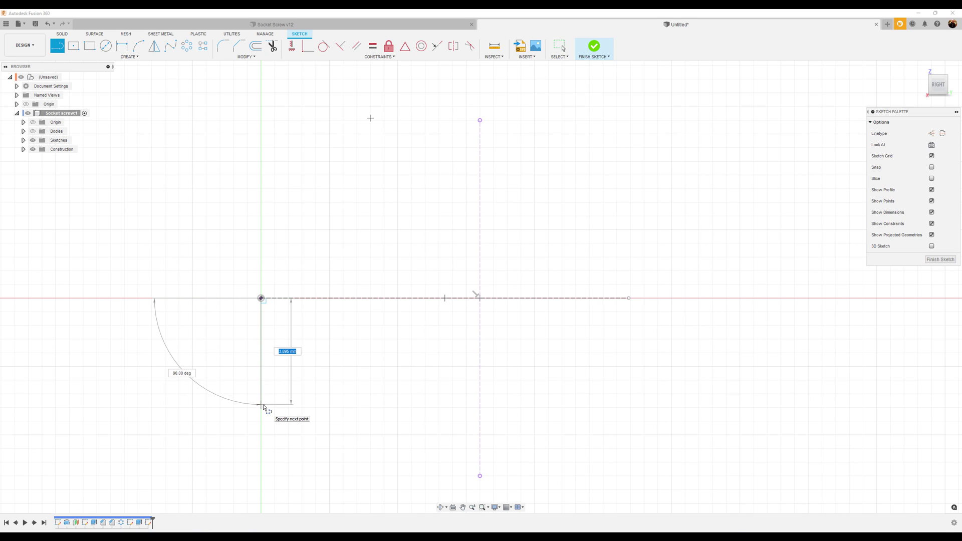
type("4")
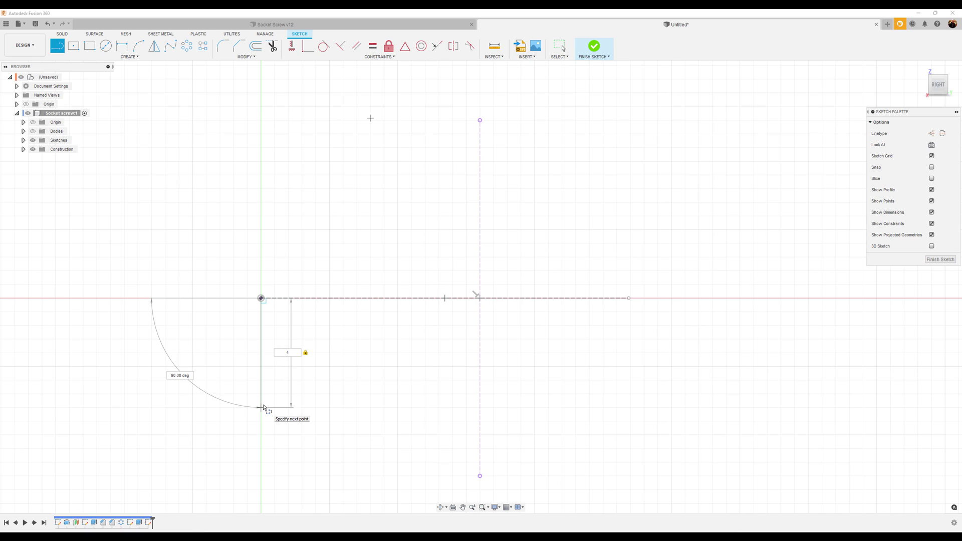
key("Return")
key("Escape")
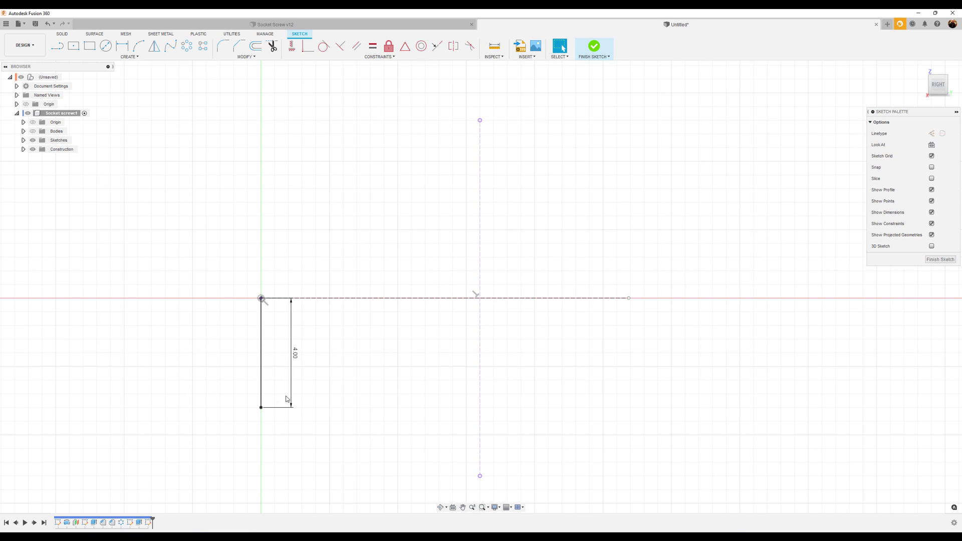
- Close a triangle from the 4 mm line's lower end up to the construction line and back along it to the origin
left_click(58, 46)
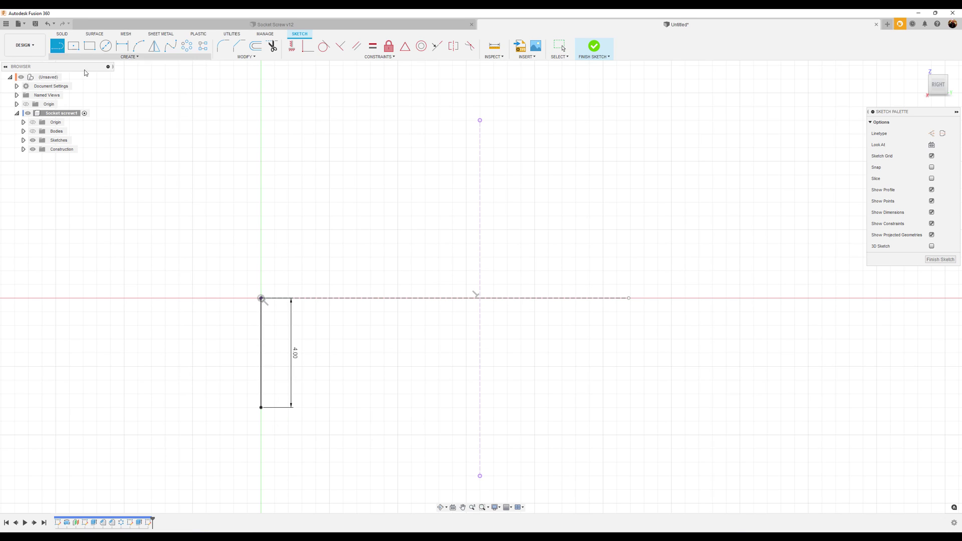
left_click(262, 408)
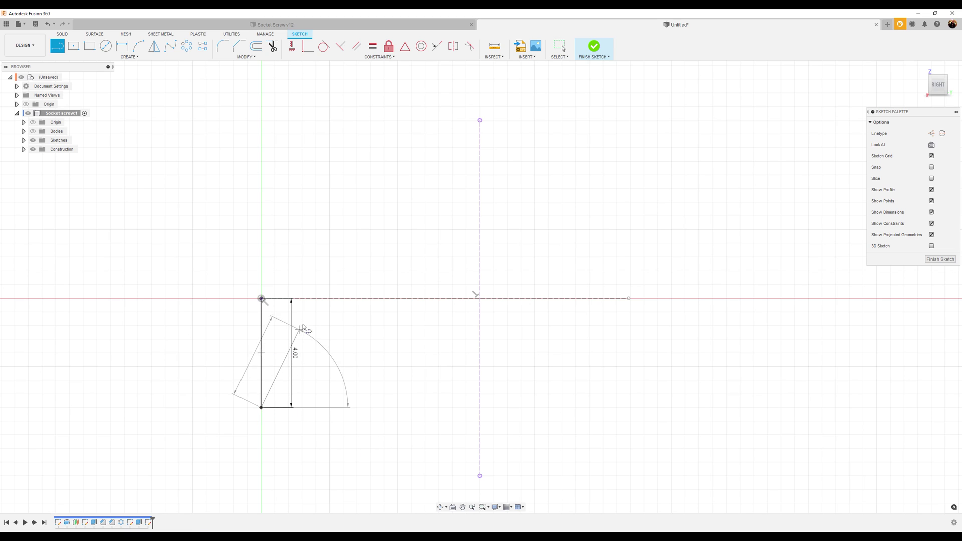
left_click(328, 299)
left_click(262, 299)
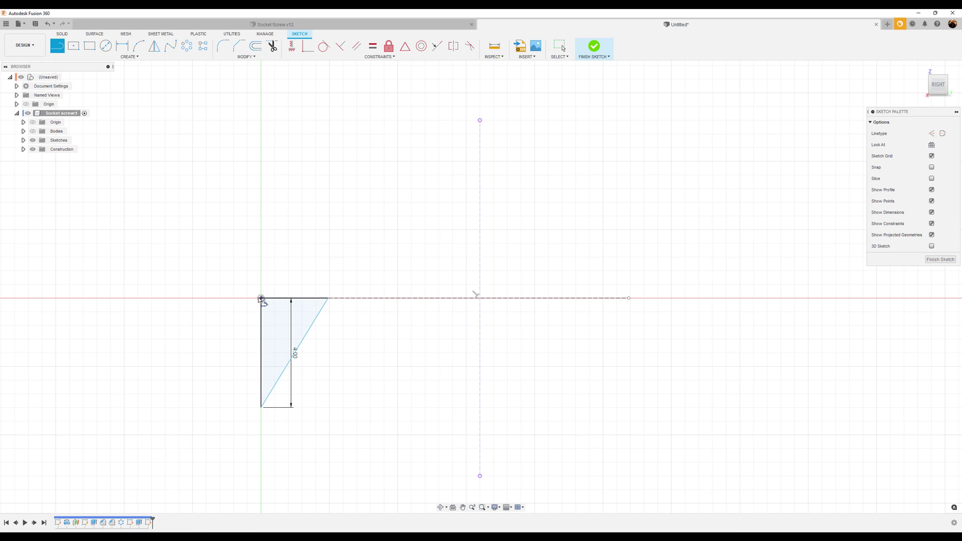
key("Escape")
- Move the 4 mm dimension outside the triangle and set the angle between its upright and sloping sides to 30 degrees
left_click(291, 364)
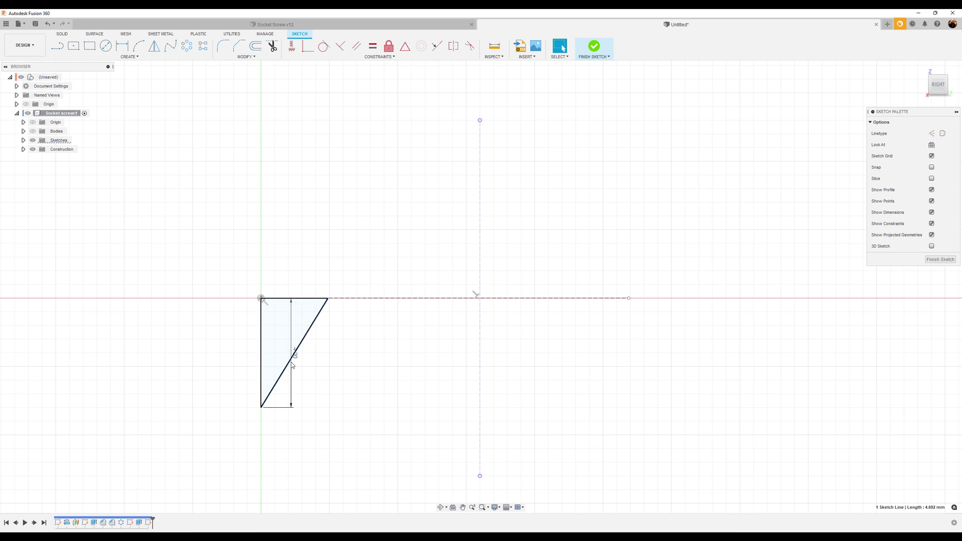
left_click_drag(296, 354, 249, 355)
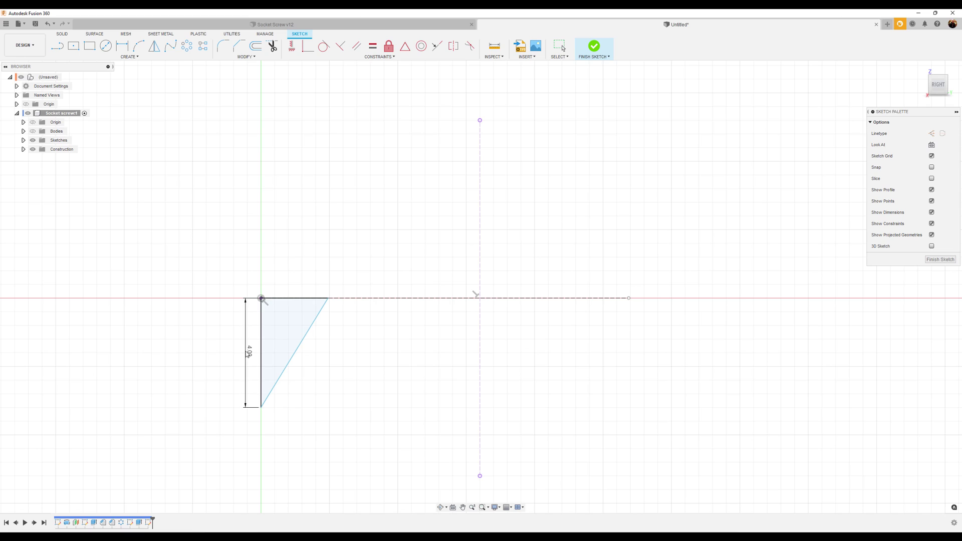
left_click(122, 45)
left_click(262, 344)
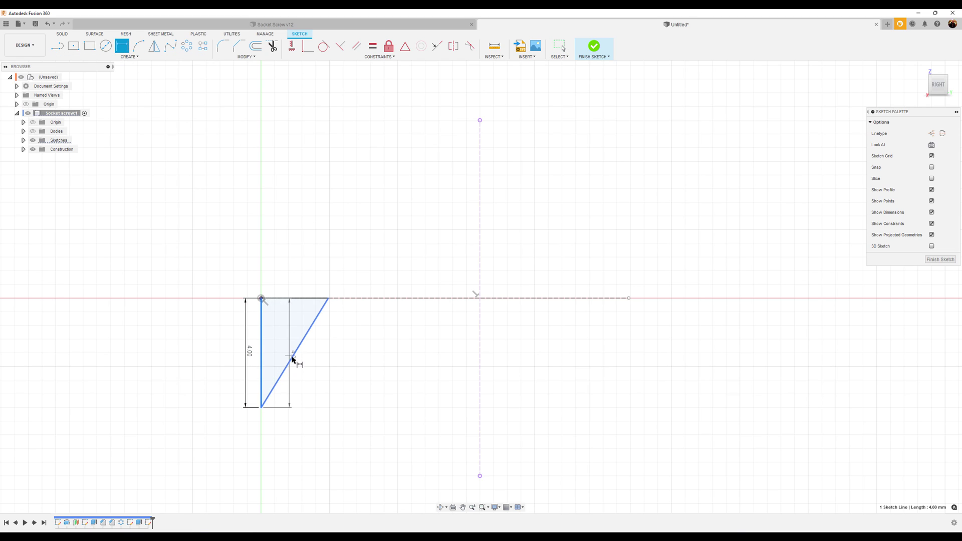
left_click(293, 359)
left_click(278, 344)
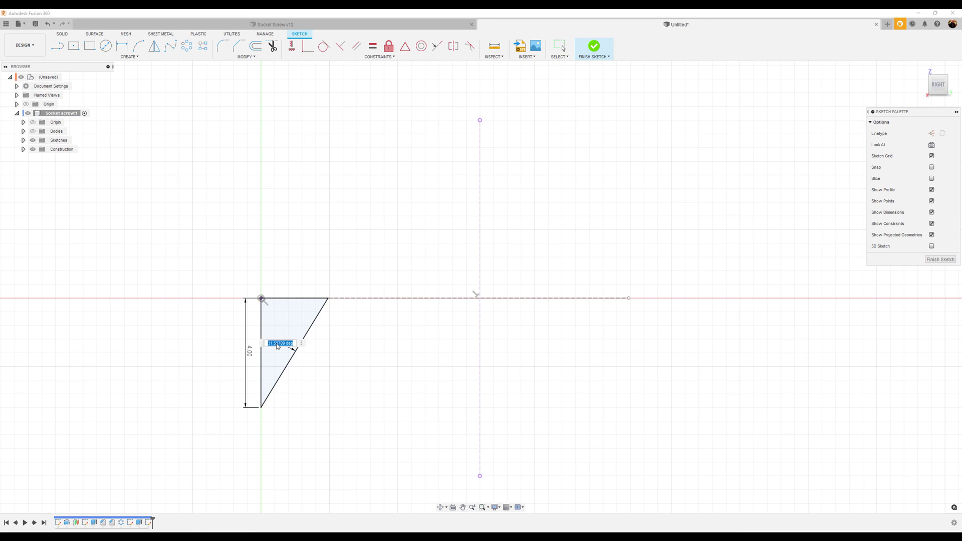
type("30")
key("Return")
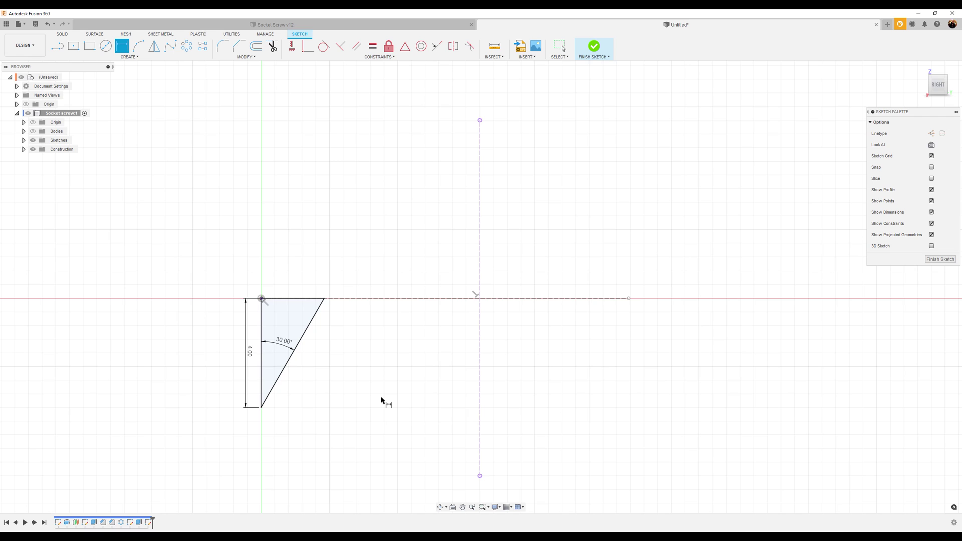
- Draw a second right triangle below the construction line, inside the head's far end, with an upright side about 4.3 mm long
middle_click_drag(381, 401, 368, 370)
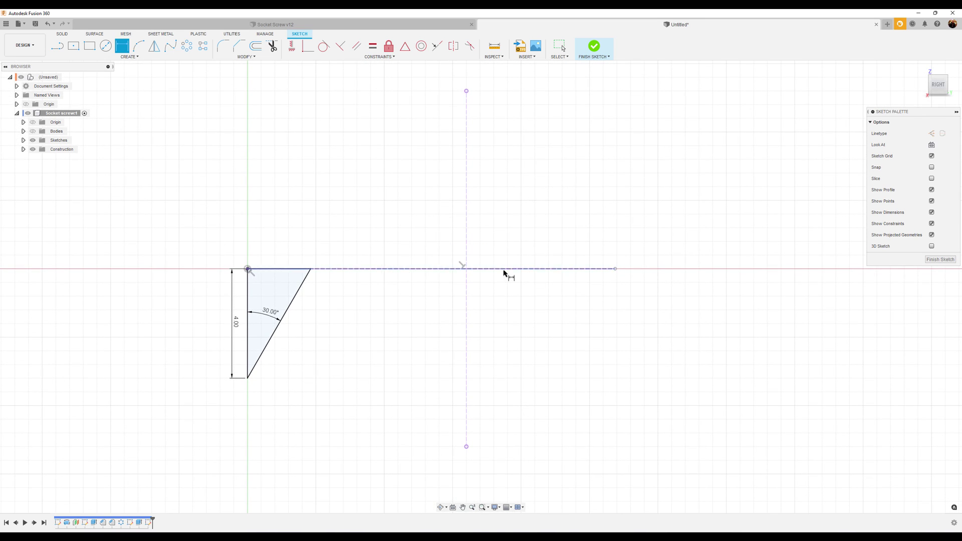
left_click(58, 46)
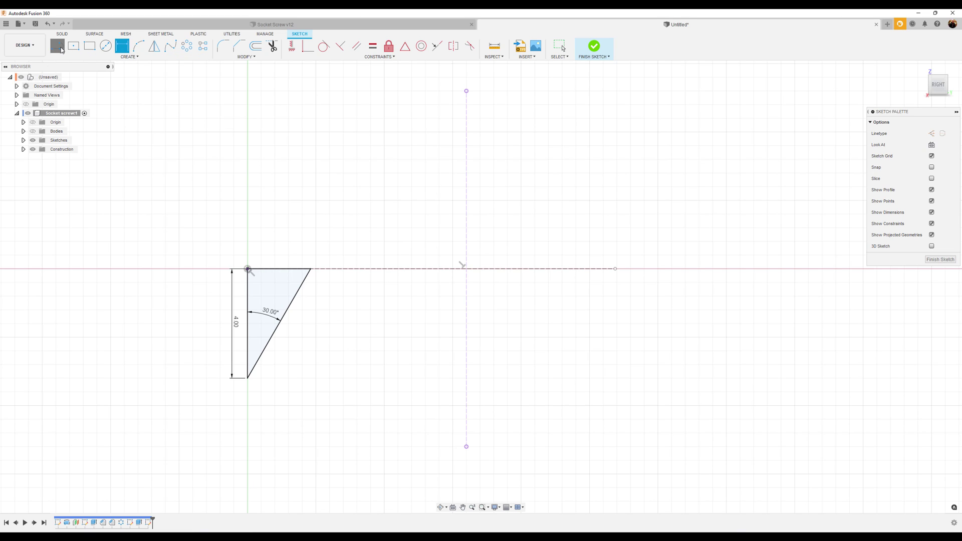
left_click(438, 269)
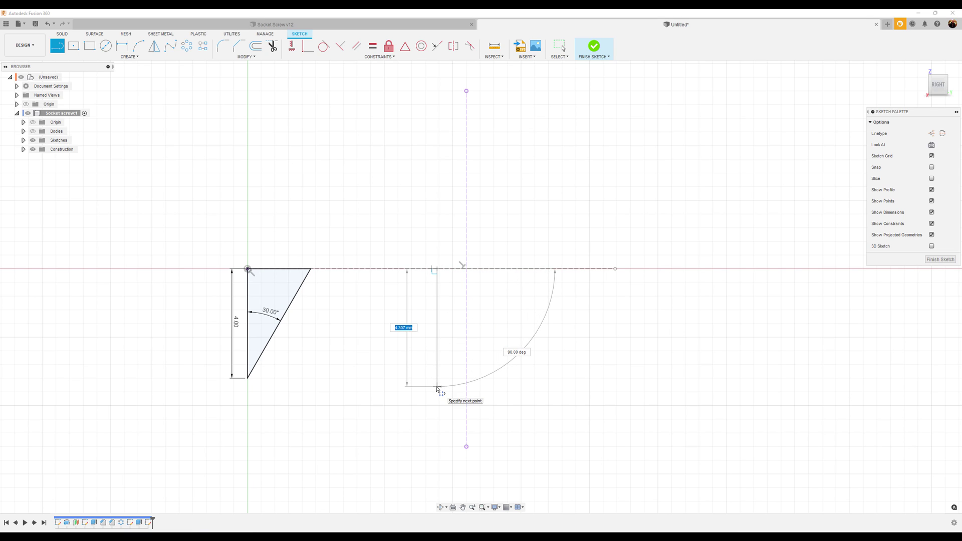
left_click(437, 387)
left_click(519, 270)
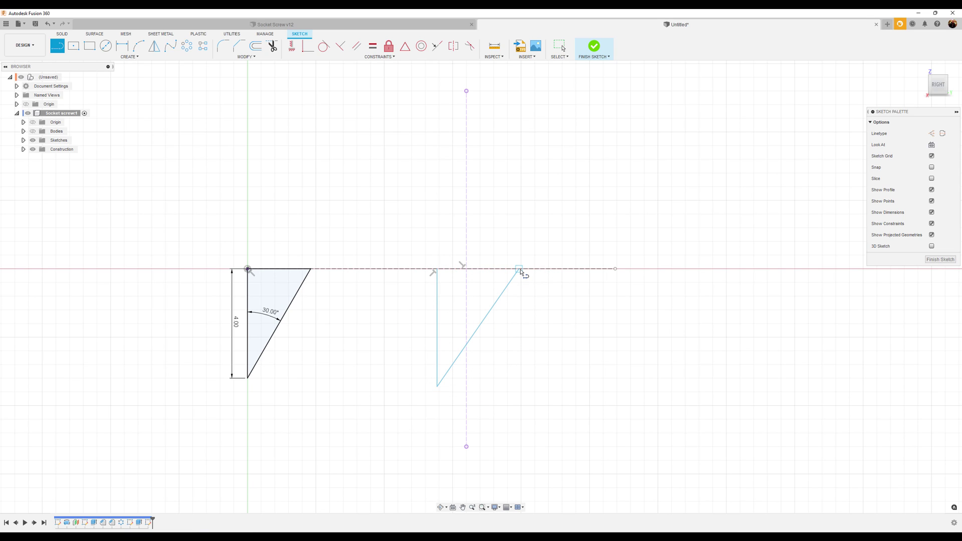
left_click(437, 269)
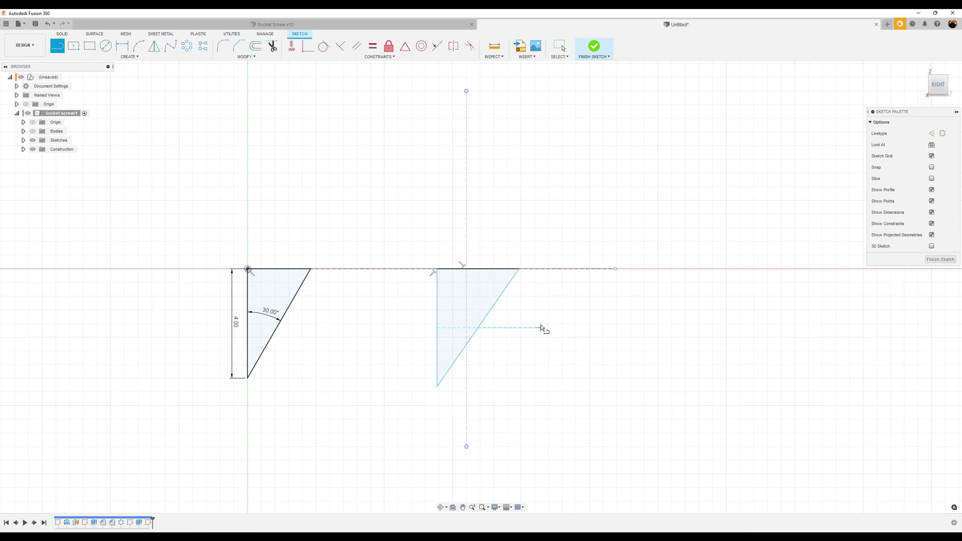
- Constrain the second triangle's lower corner horizontally level with the first triangle's lower corner
key("h")
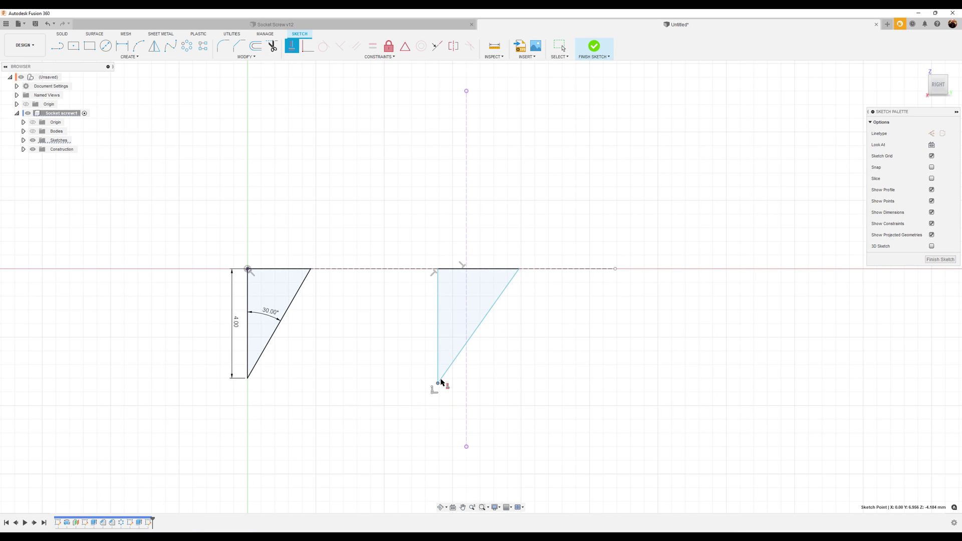
left_click(248, 379)
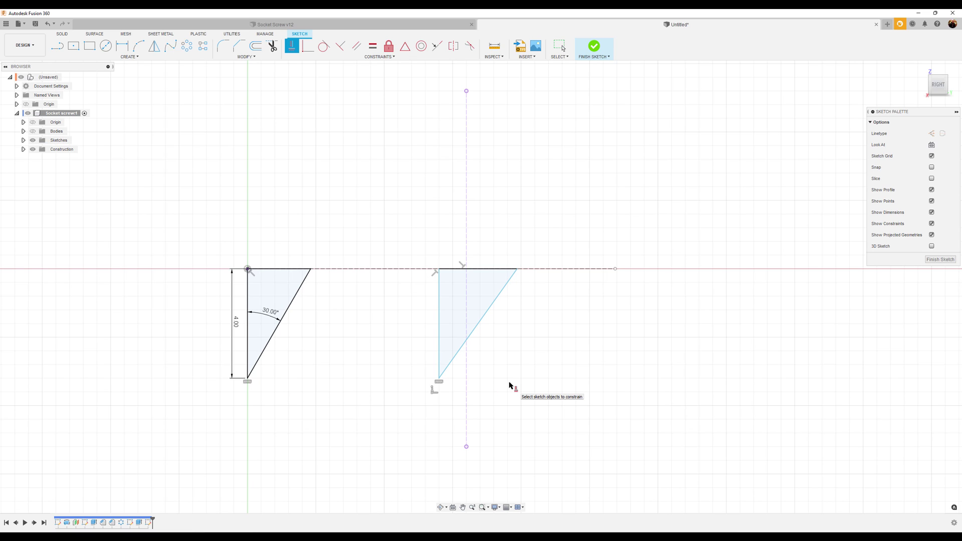
key("Escape")
- Dimension the angle between the second triangle's upright and sloping sides as 30 degrees
scroll(509, 385, "up", 1)
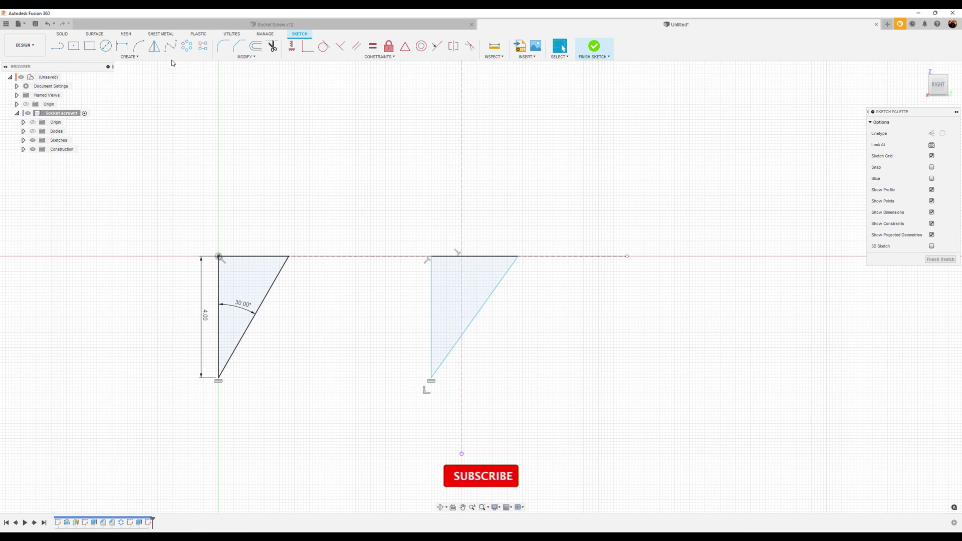
left_click(122, 45)
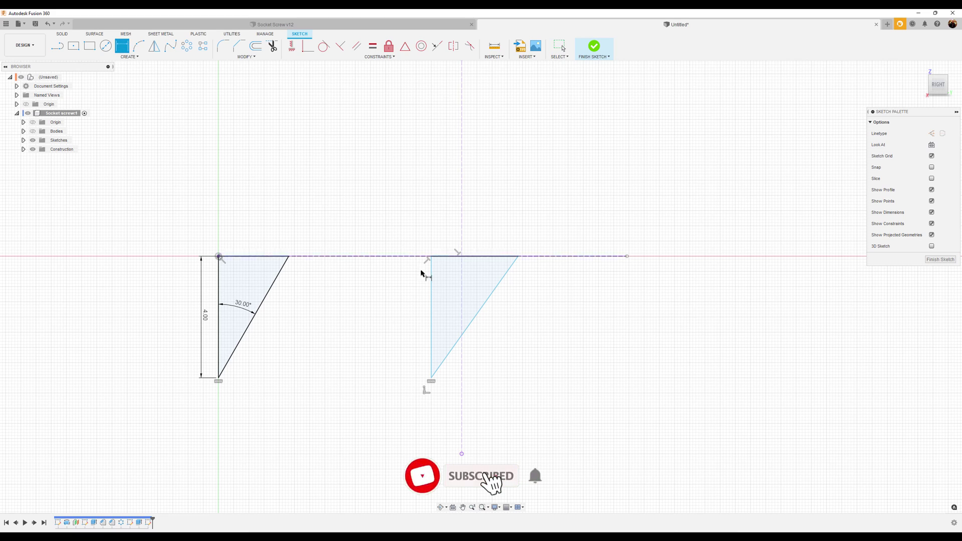
left_click(432, 339)
left_click(454, 347)
left_click(447, 338)
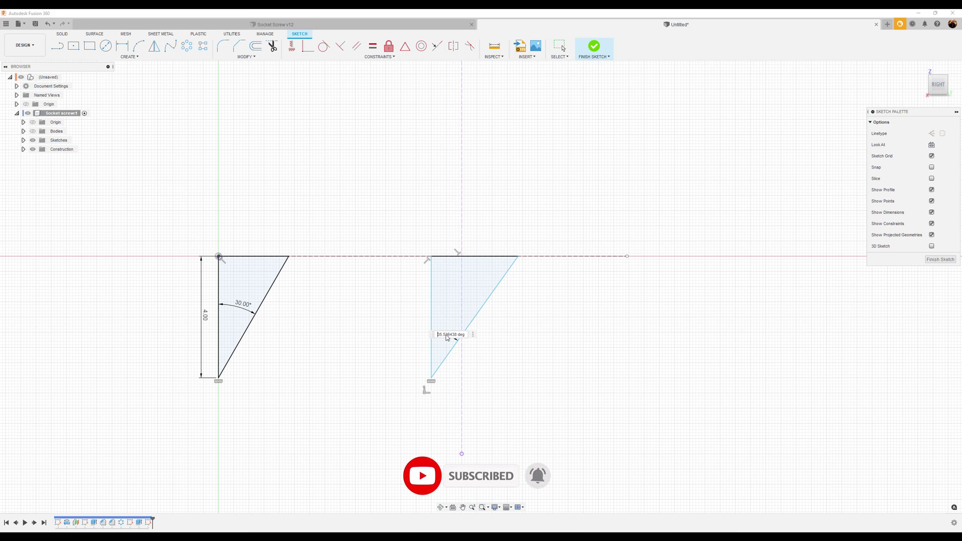
type("30")
key("Return")
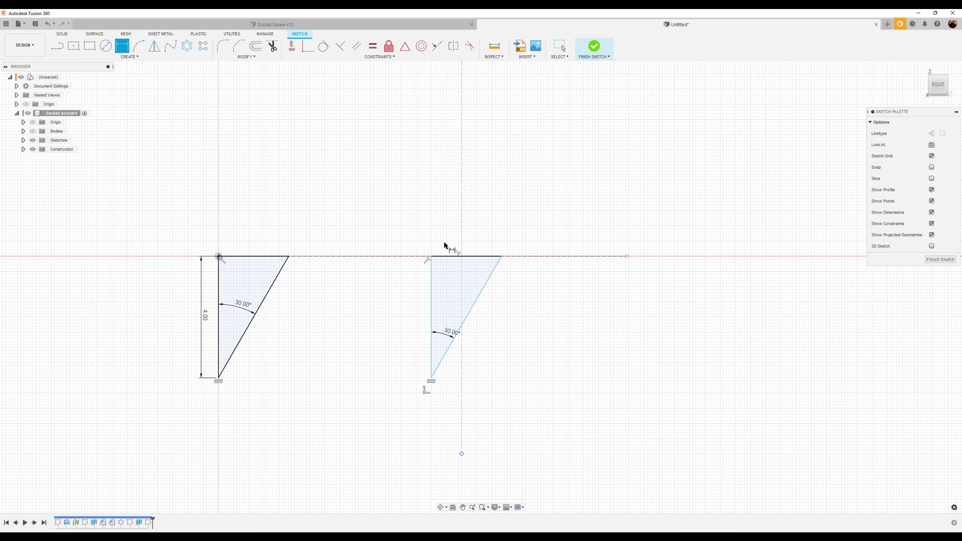
- Set the distance from the origin to the second triangle's upper corner on the axis to 6 mm, and finish the sketch
left_click(431, 256)
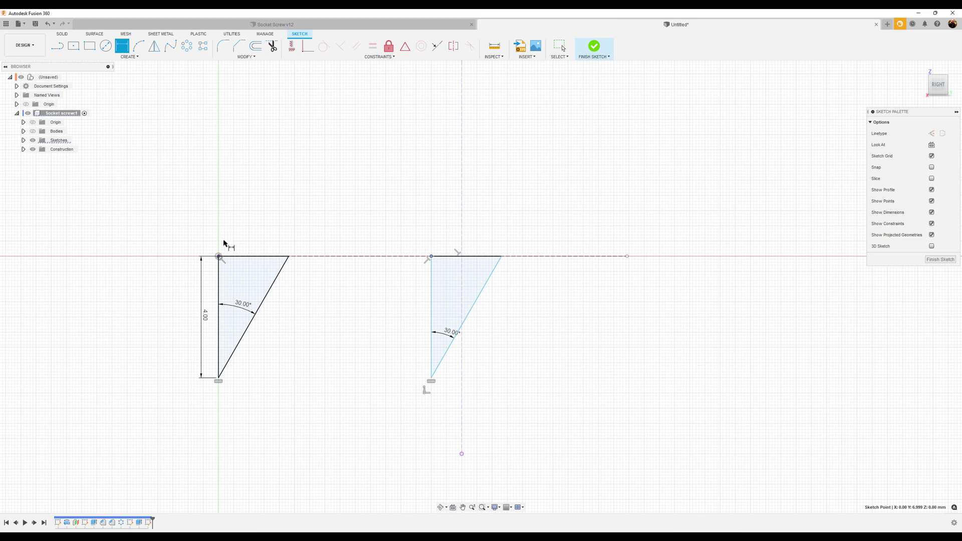
left_click(219, 257)
left_click(311, 168)
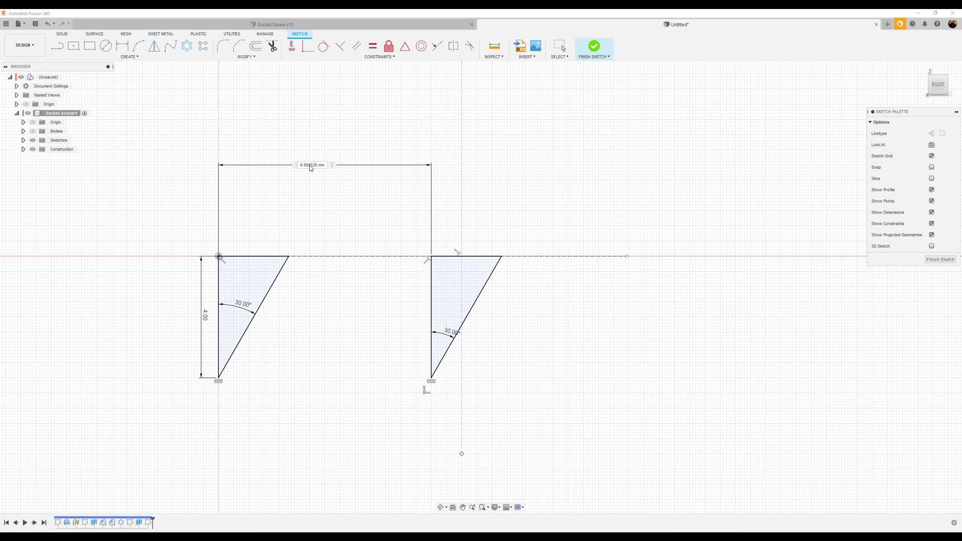
type("6")
key("Return")
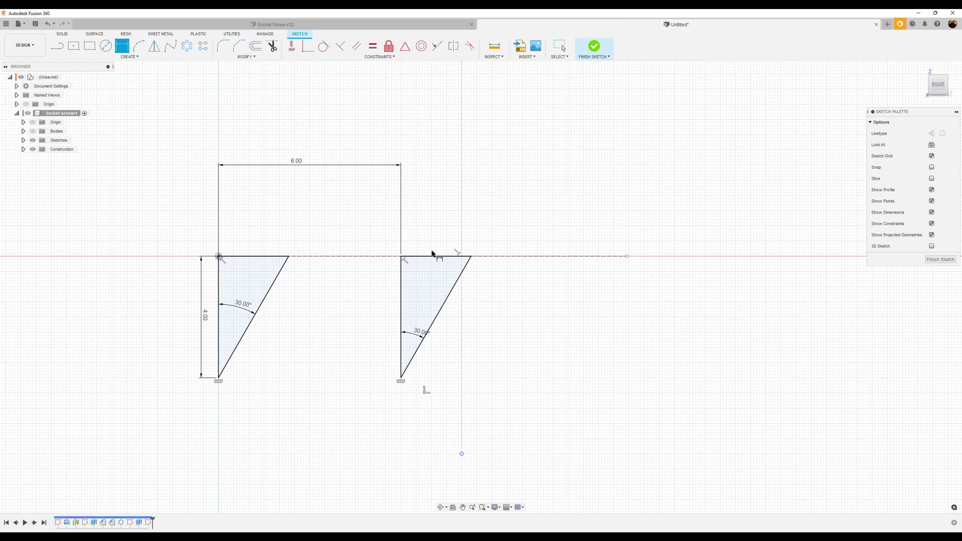
left_click(939, 261)
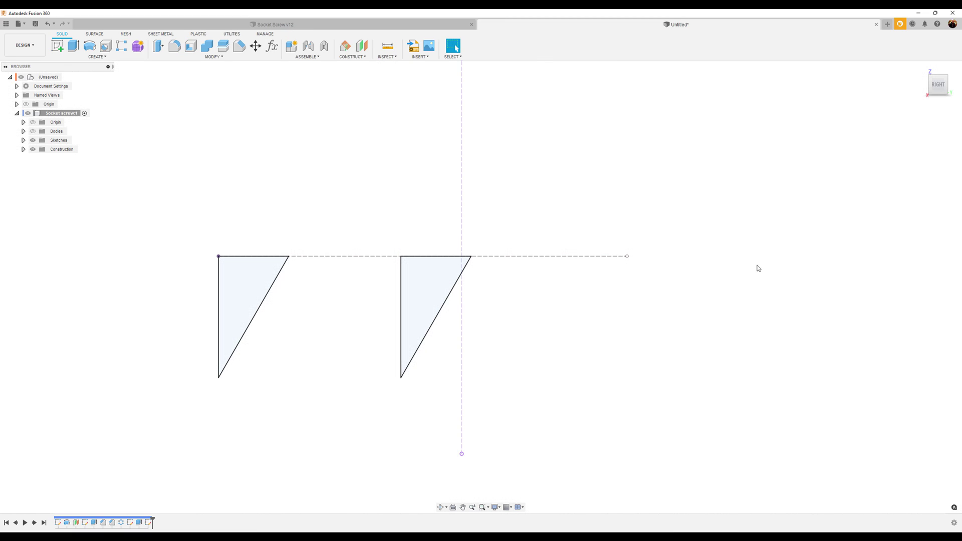
- Show the bodies and revolve both triangle profiles 360 degrees about the screw shank's axis as a cut
left_click(33, 132)
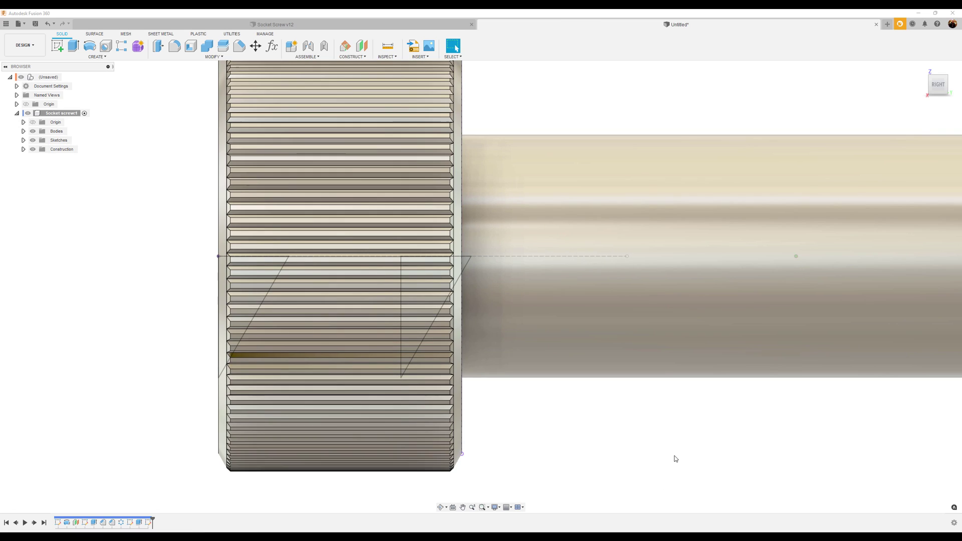
key("F6")
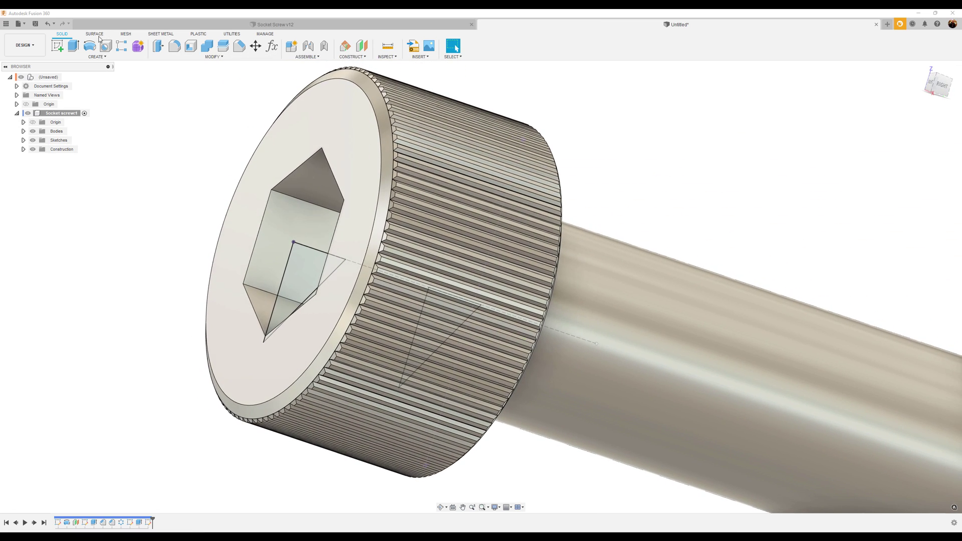
left_click(91, 47)
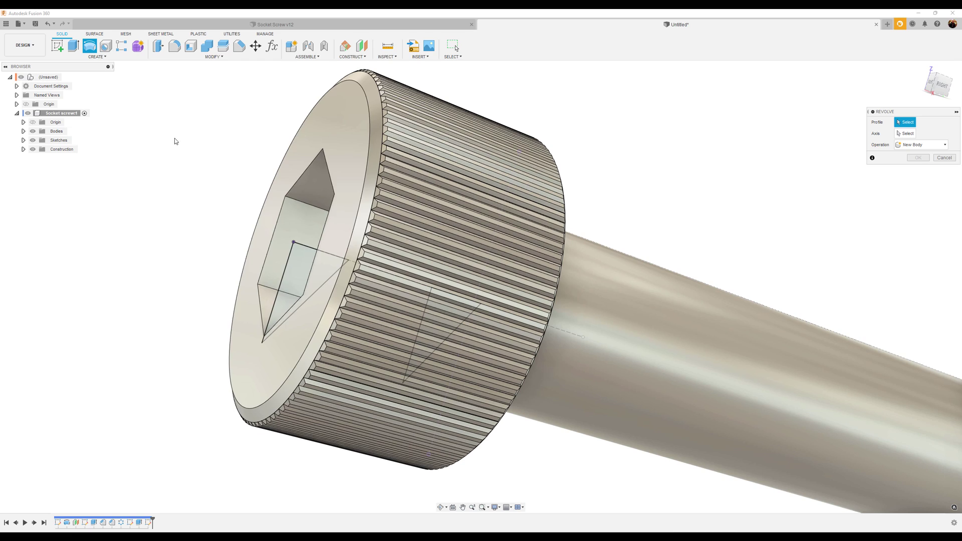
left_click(299, 273)
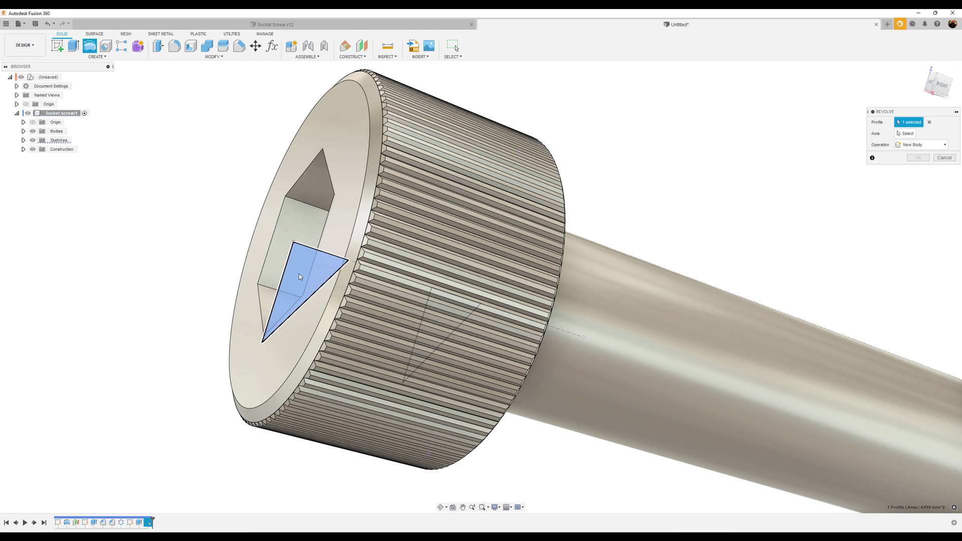
left_click(445, 317)
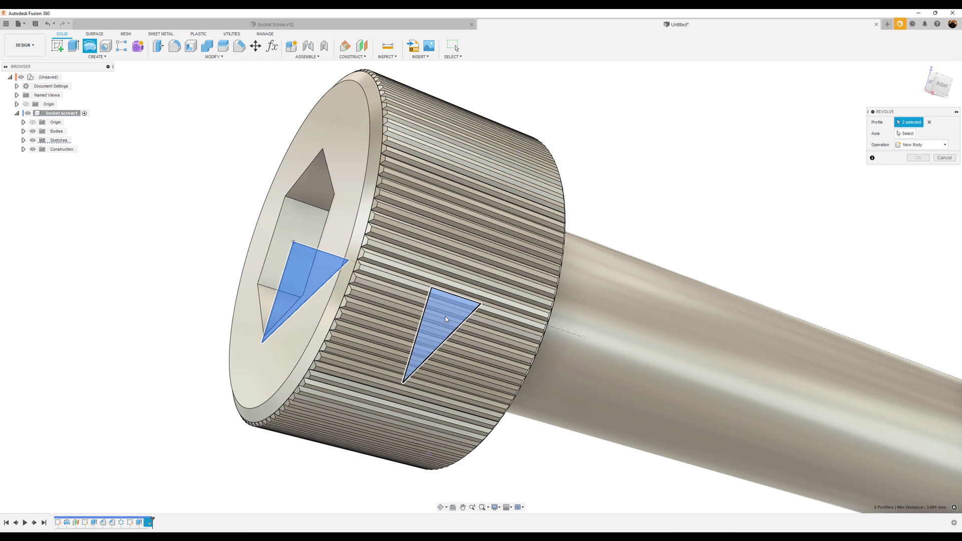
left_click(908, 133)
left_click(699, 340)
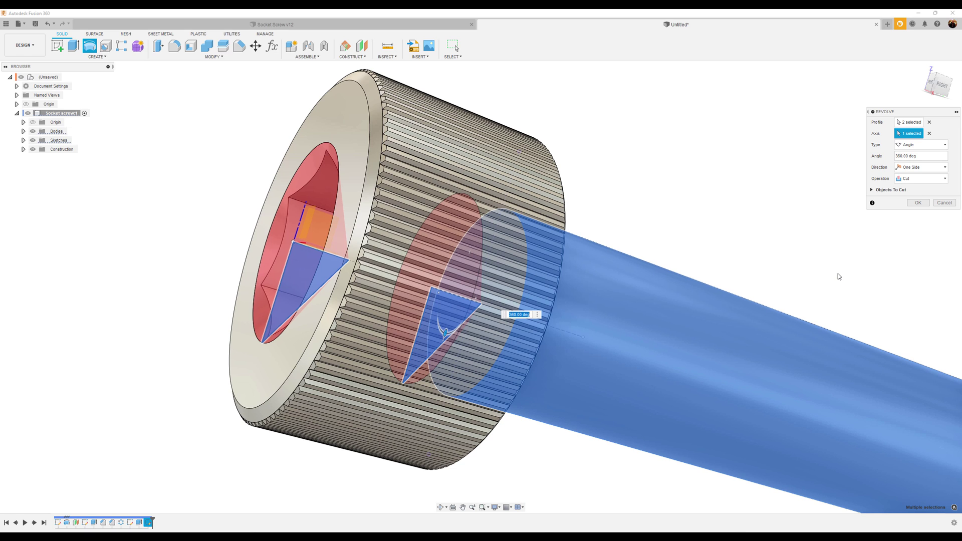
left_click(918, 203)
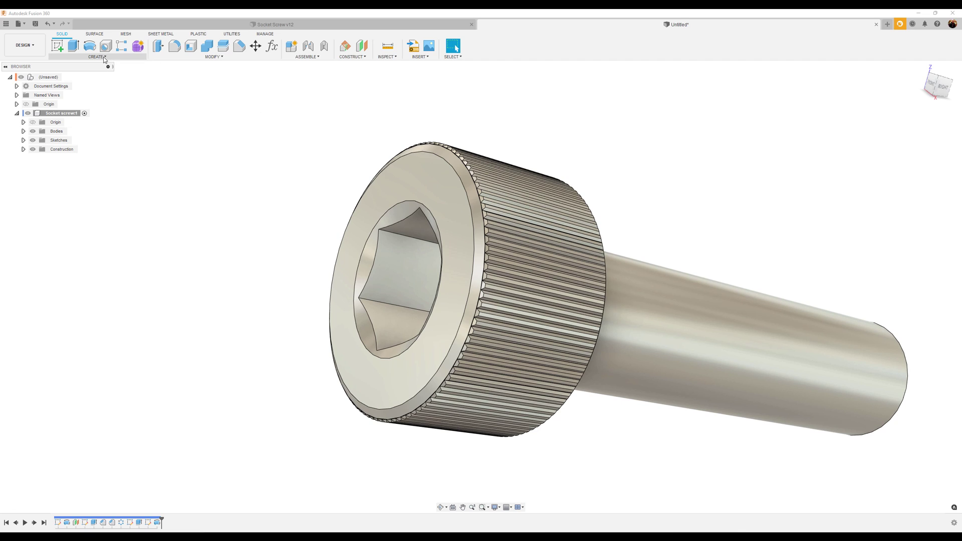
- Add a modeled ISO Metric M8x1.25 right-hand thread to the screw shank, with a length of 28 mm instead of full length
left_click(104, 58)
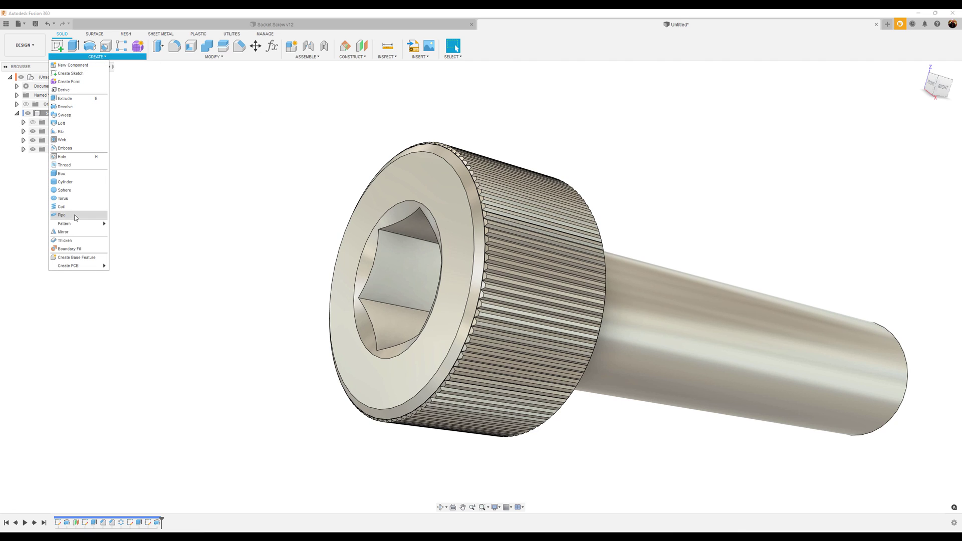
left_click(77, 165)
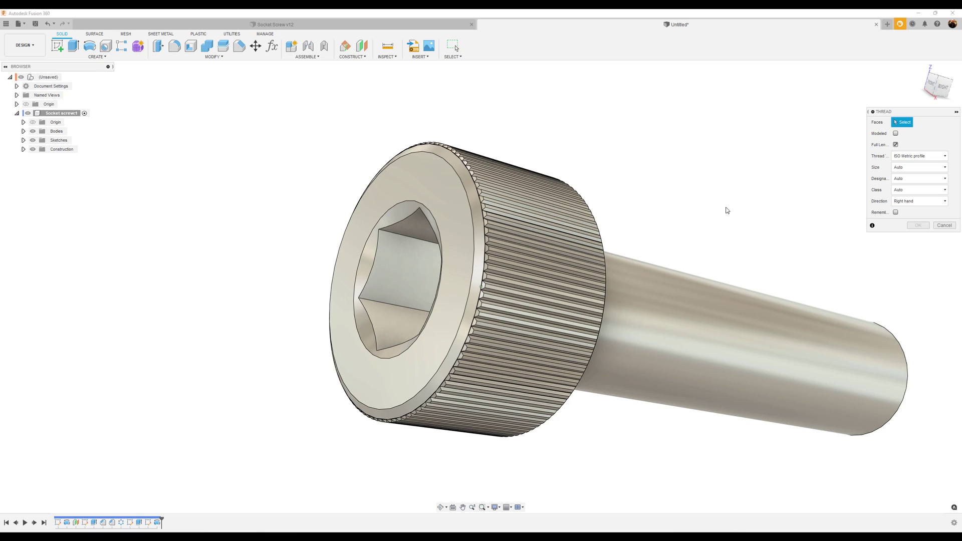
middle_click_drag(767, 265, 906, 335, "shift")
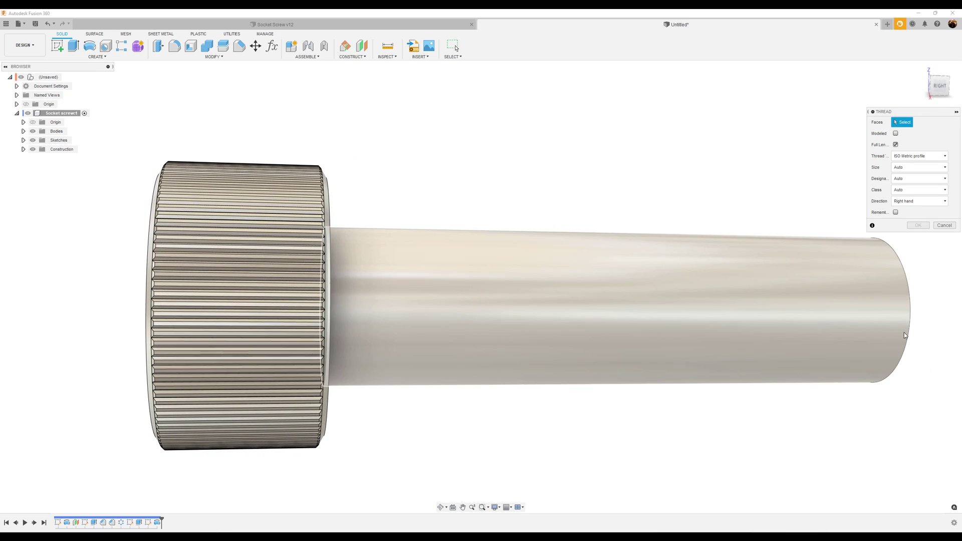
left_click(909, 332)
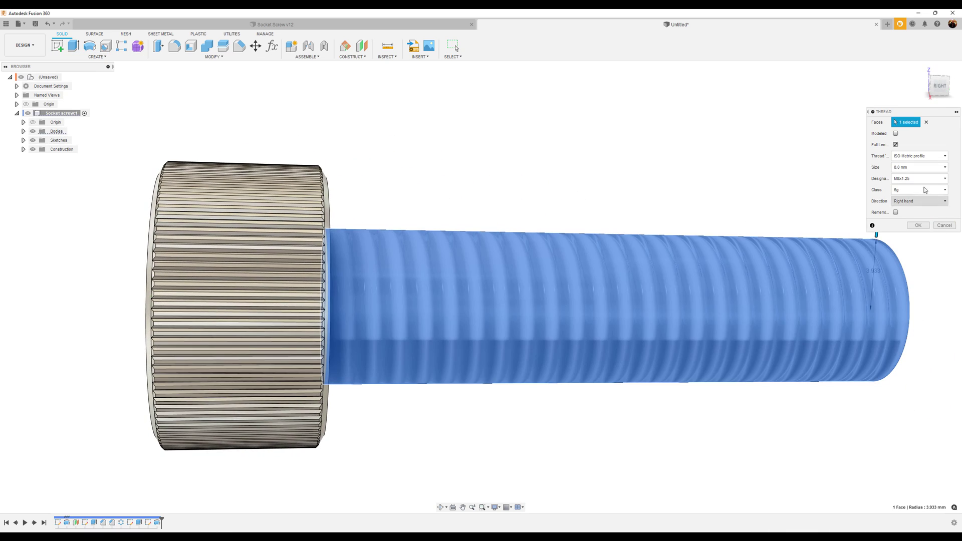
left_click(896, 134)
left_click(896, 145)
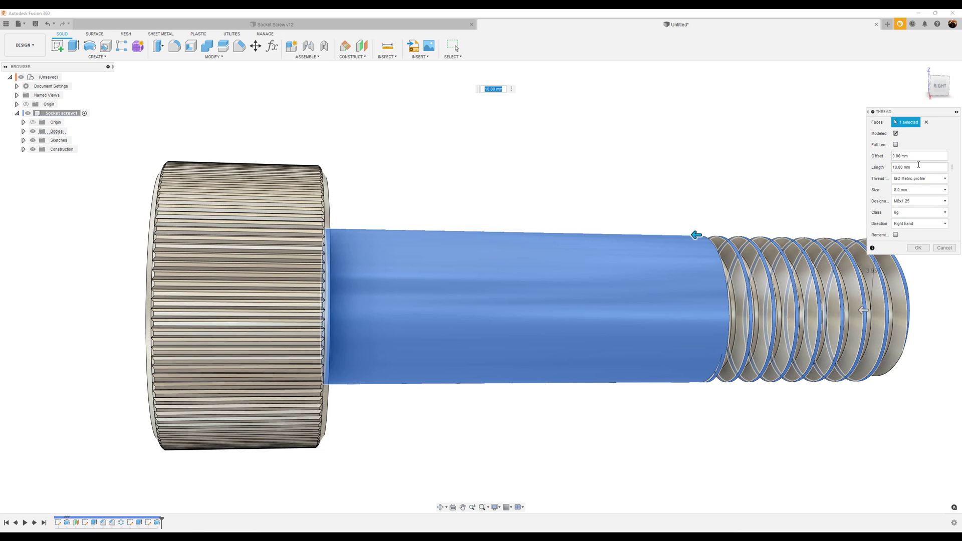
left_click(919, 165)
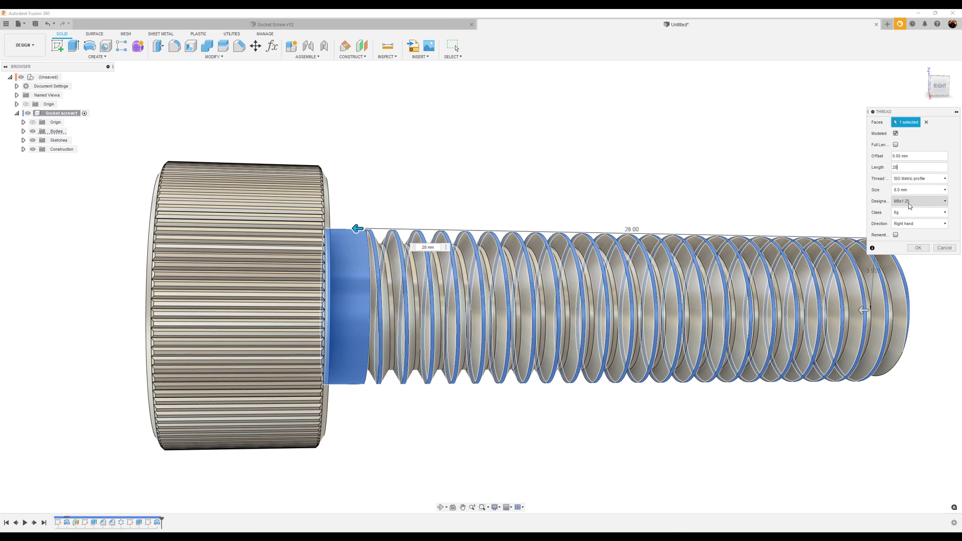
left_click(919, 248)
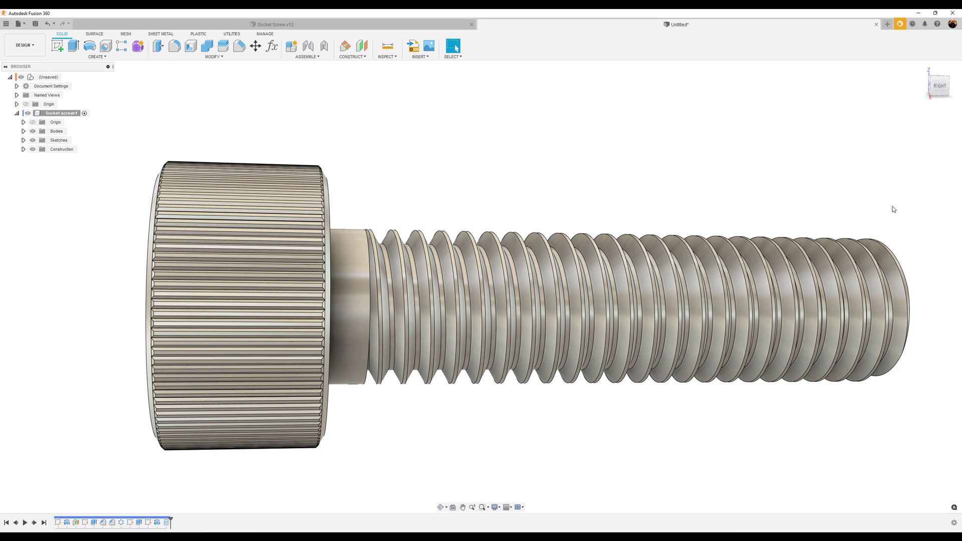
- Fillet the outer circular edges of the head's front face and of its underside
key("F6")
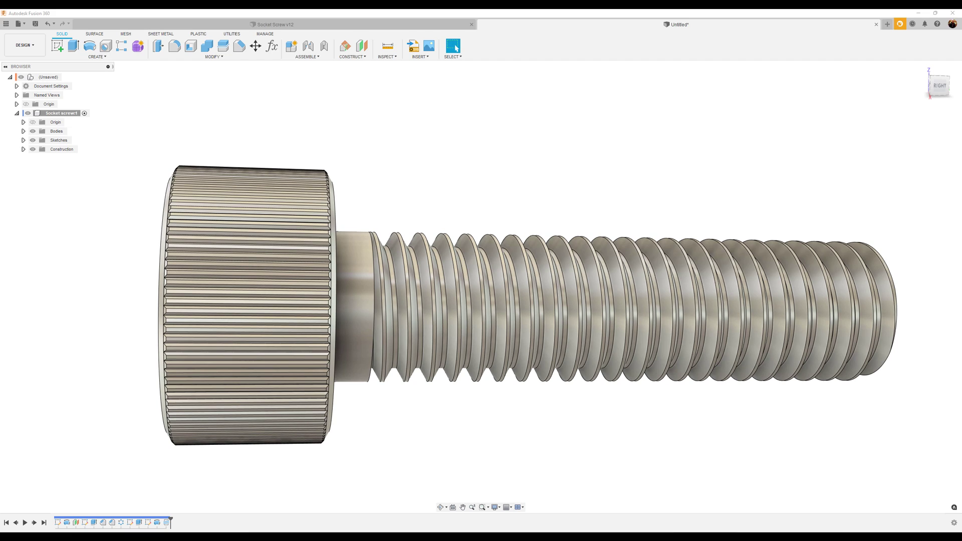
key("F6")
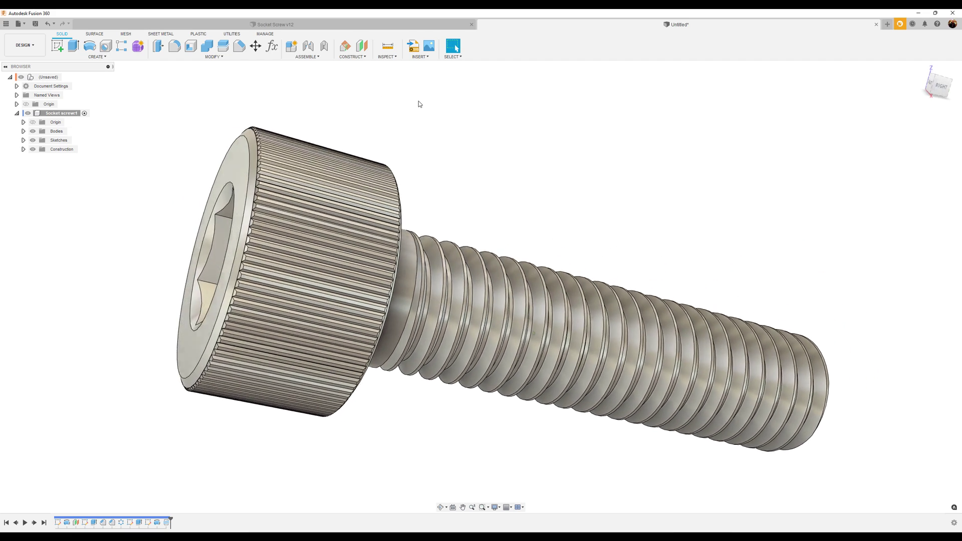
left_click(175, 46)
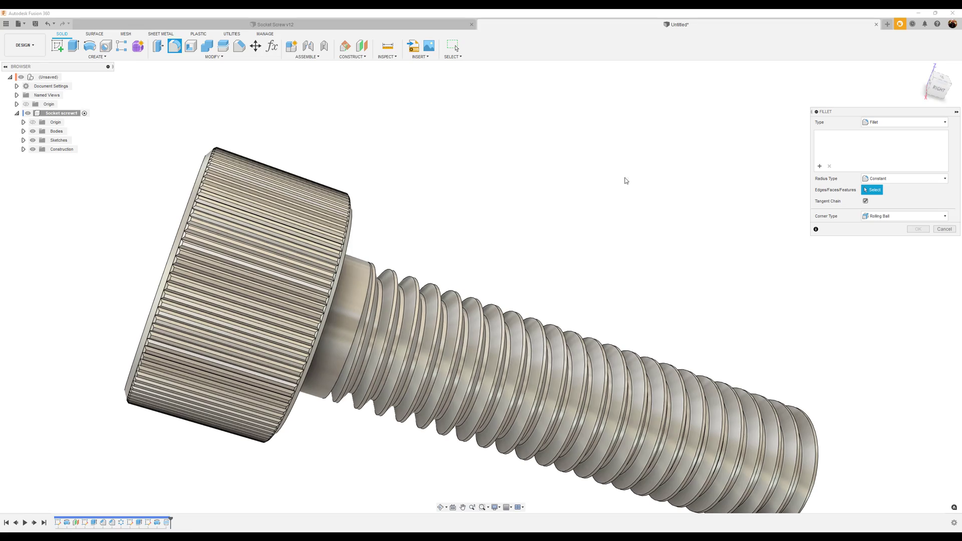
middle_click_drag(652, 167, 243, 211, "shift")
left_click(337, 209)
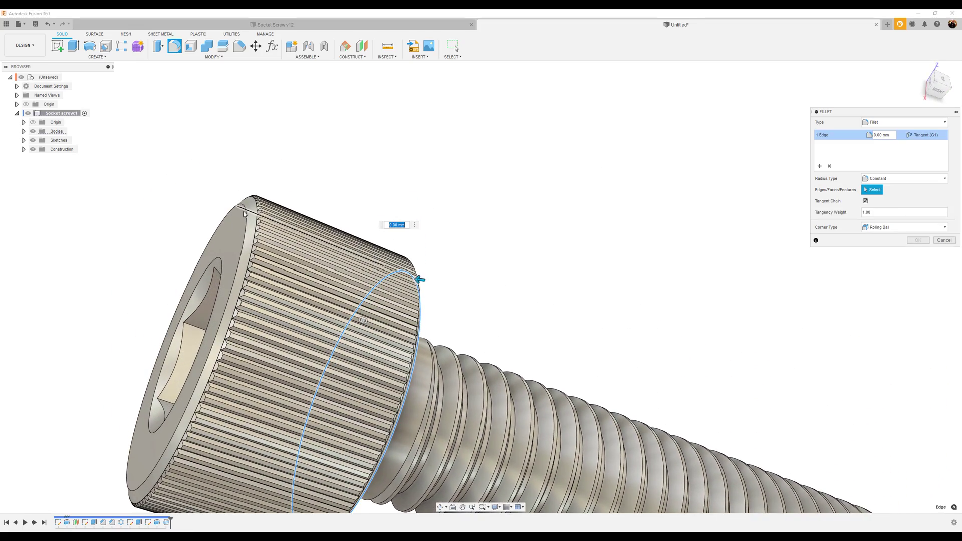
left_click(246, 215)
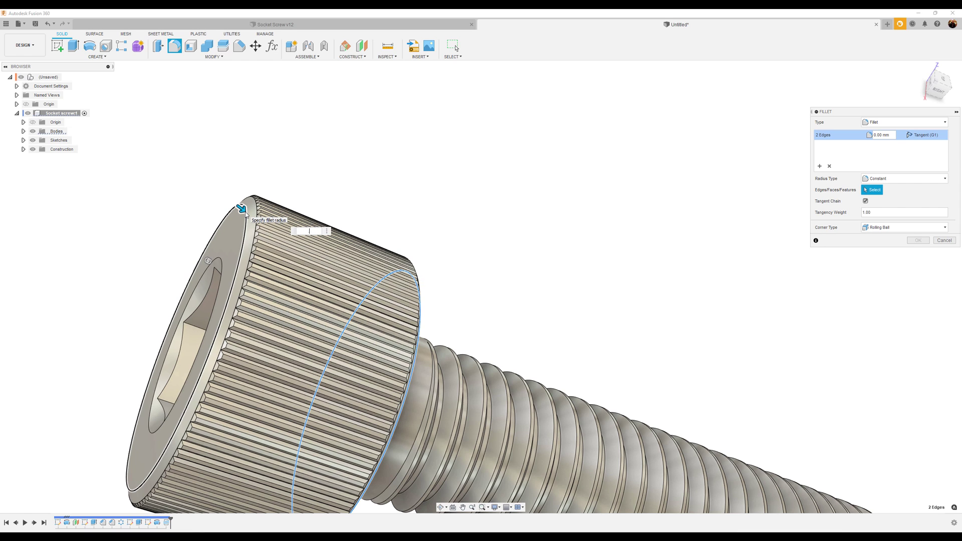
key("Return")
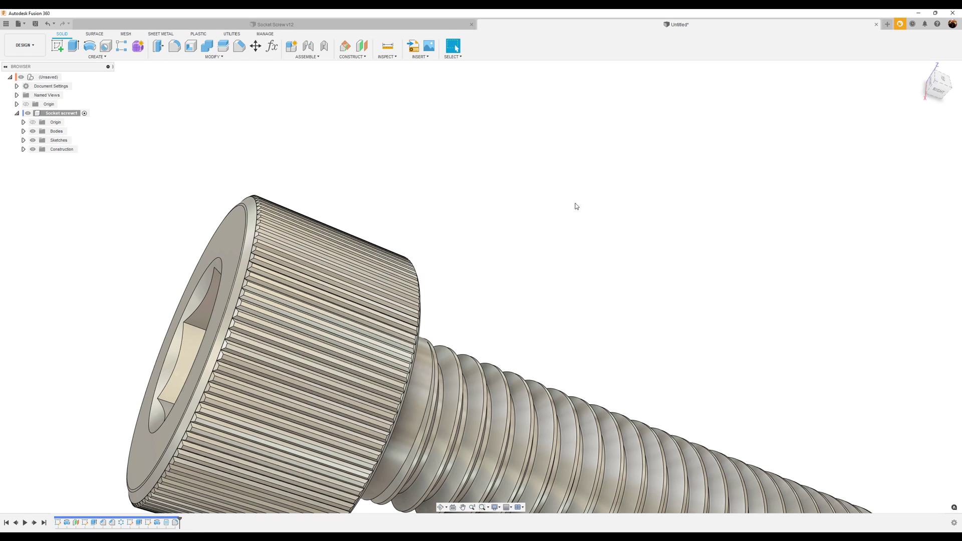
- Fillet the socket's circular rim, the hexagon's six curved upper edges and its six inner corner edges with a 0.1 mm radius
middle_click_drag(333, 134, 175, 59, "shift")
left_click(174, 46)
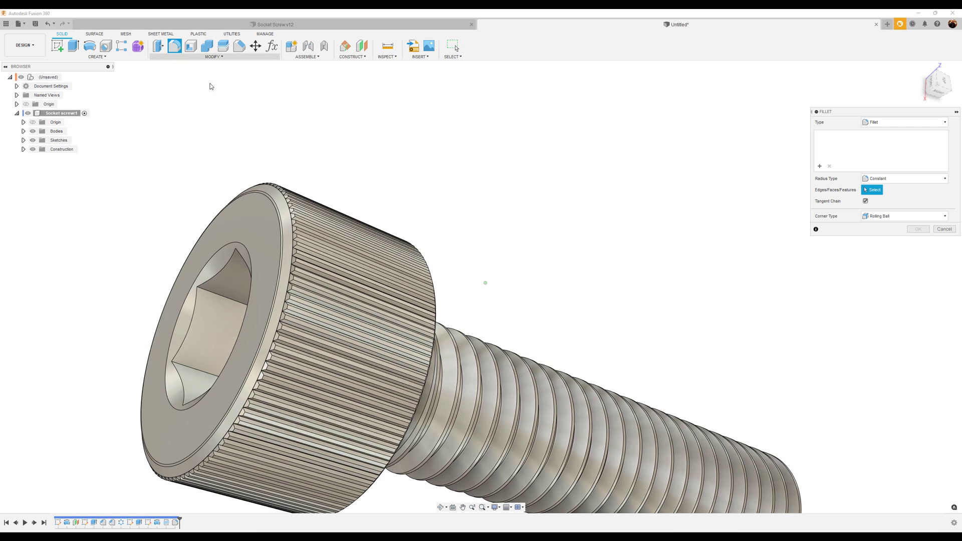
middle_click_drag(217, 89, 229, 217, "shift")
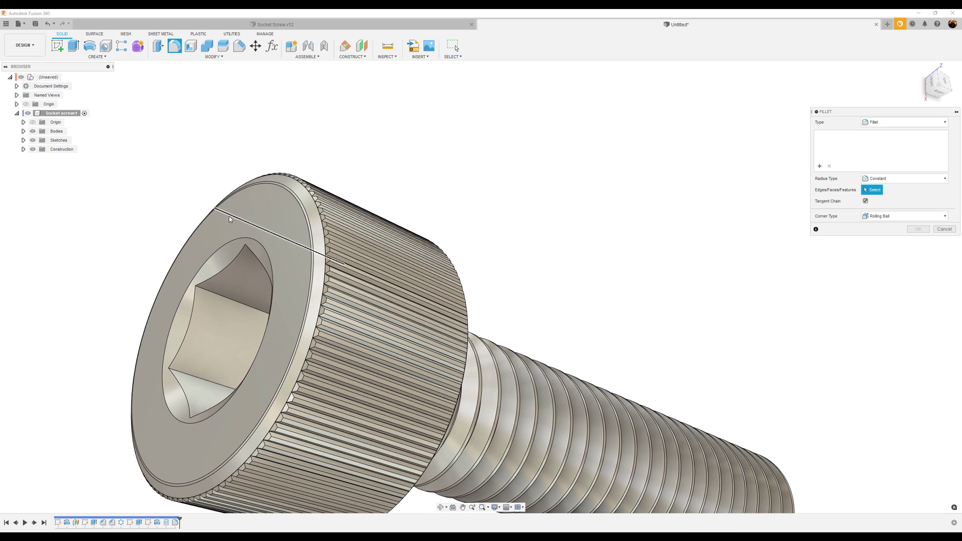
left_click(238, 240)
left_click(235, 253)
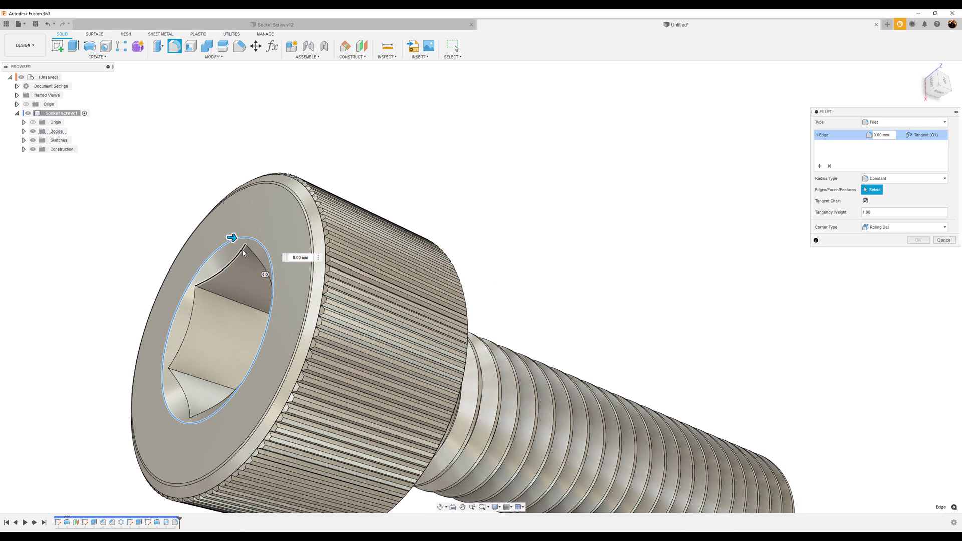
middle_click_drag(235, 253, 301, 291, "shift")
left_click(371, 268)
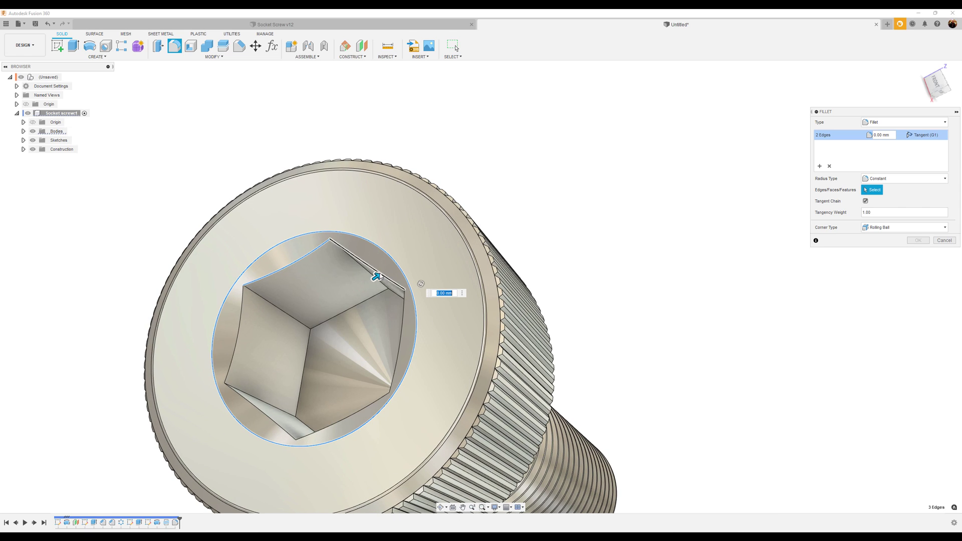
left_click(233, 346)
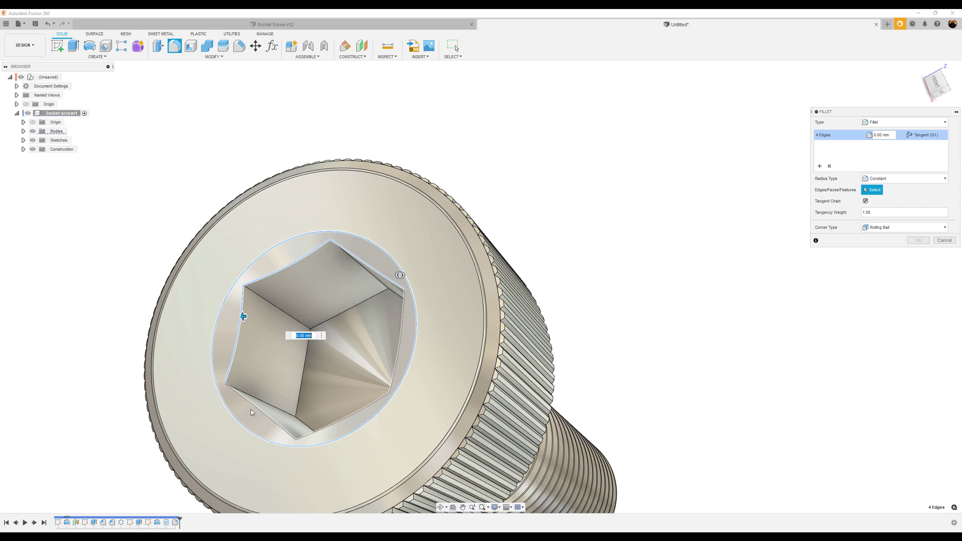
left_click(257, 411)
middle_click_drag(256, 411, 236, 378, "shift")
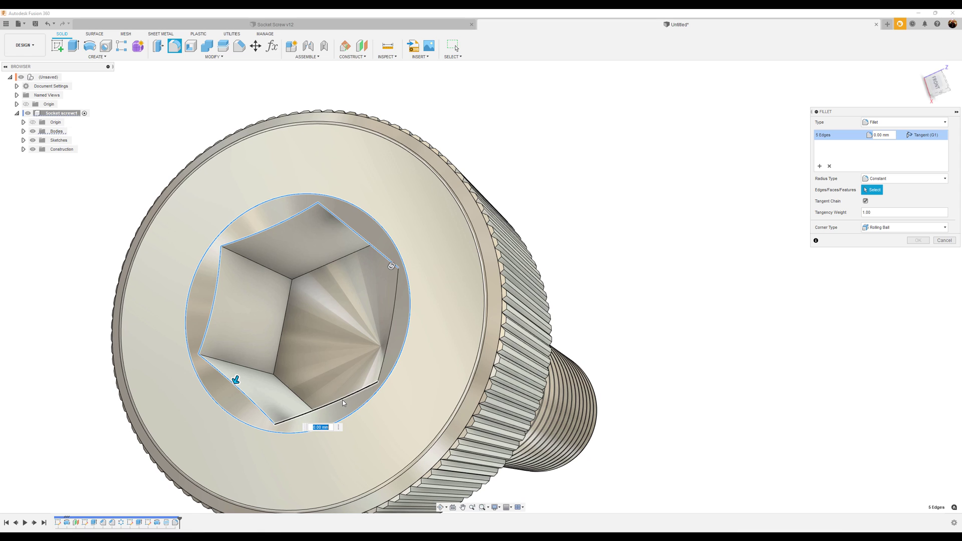
left_click(371, 351)
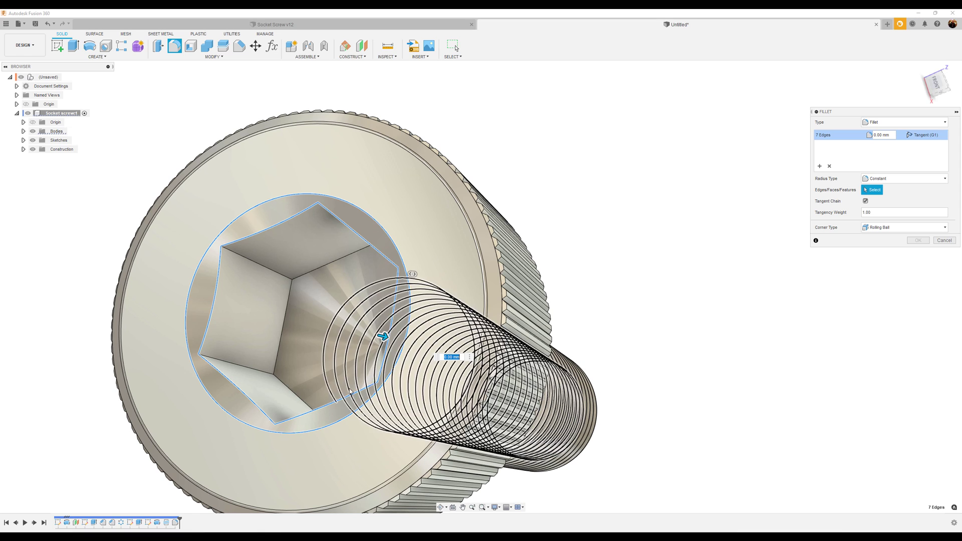
left_click(384, 338)
left_click(250, 264)
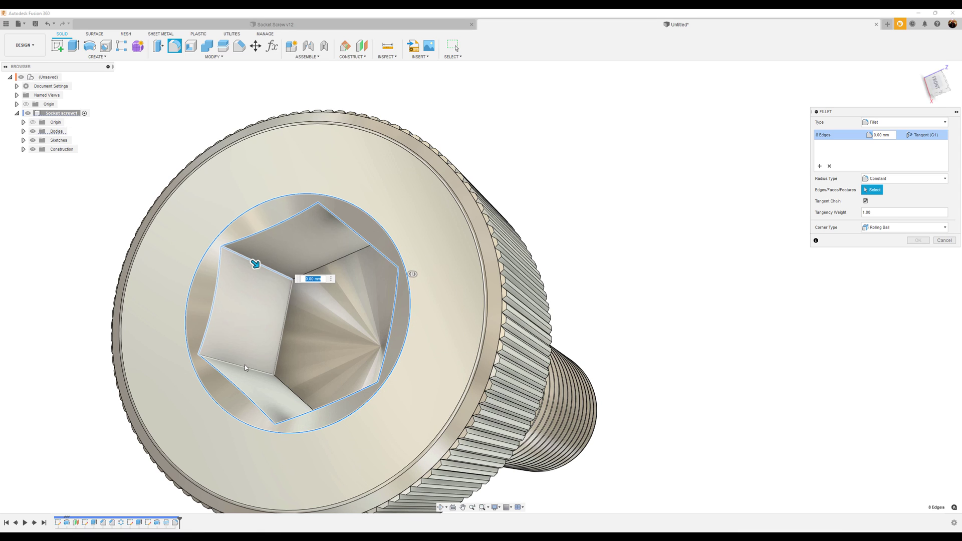
left_click(252, 265)
middle_click_drag(252, 266, 318, 374, "shift")
left_click(248, 369)
left_click(328, 340)
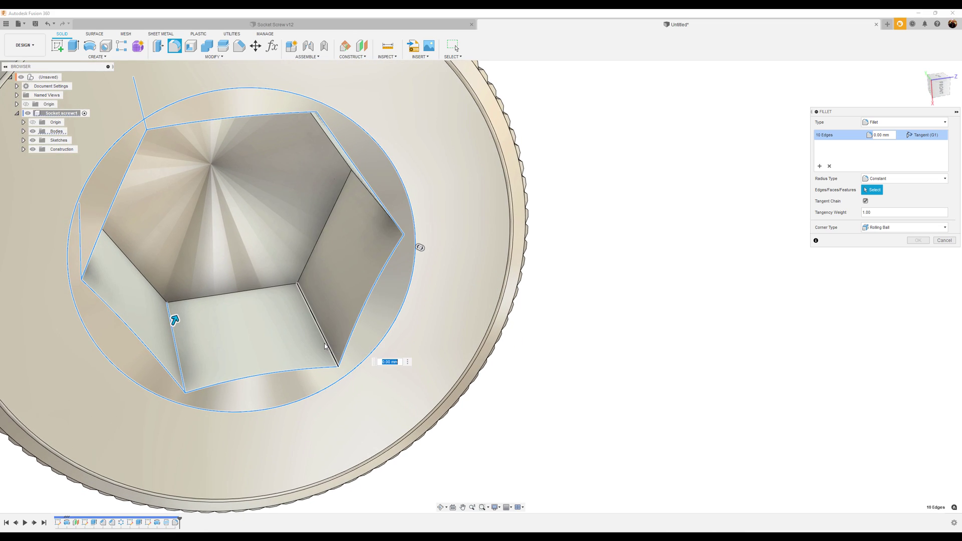
middle_click_drag(329, 340, 776, 278, "shift")
left_click(409, 303)
left_click(386, 256)
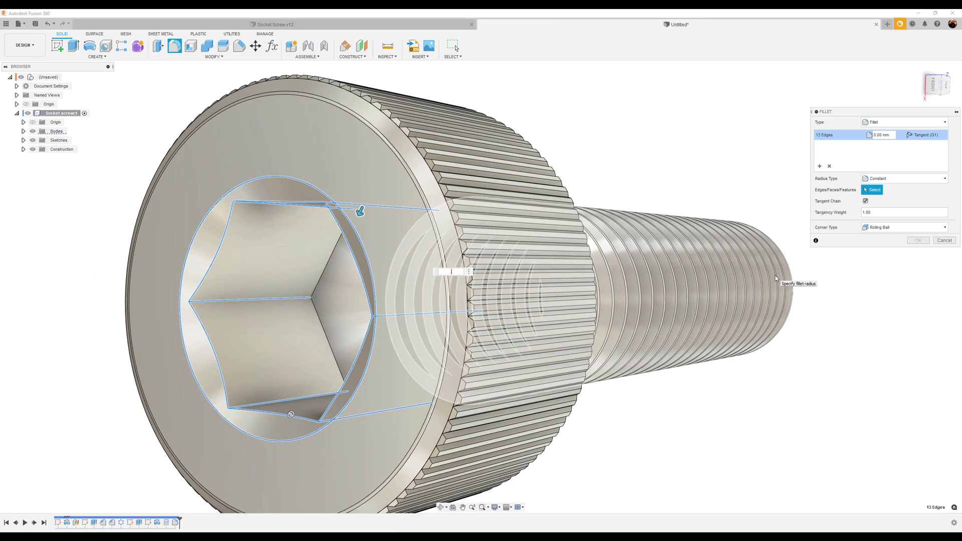
key("Return")
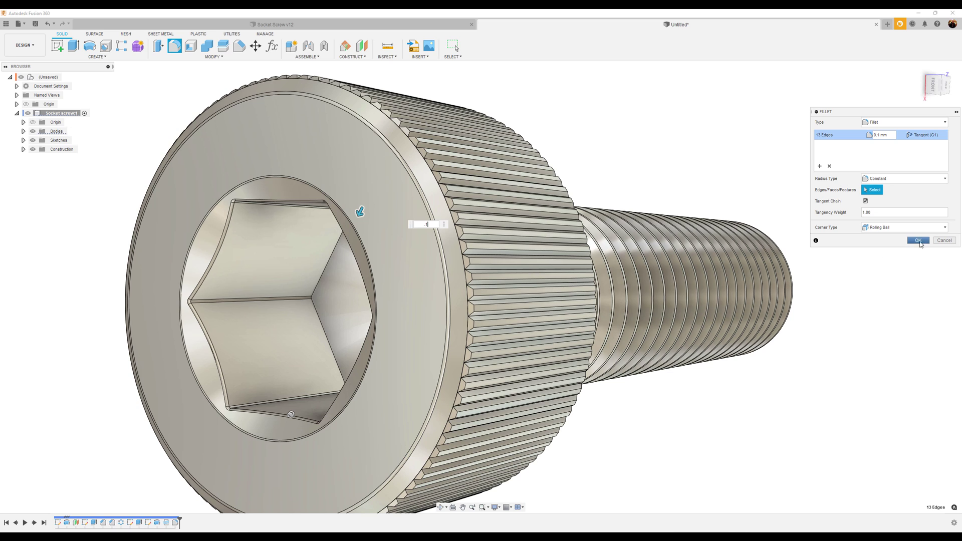
left_click(920, 241)
middle_click_drag(817, 390, 712, 381, "shift")
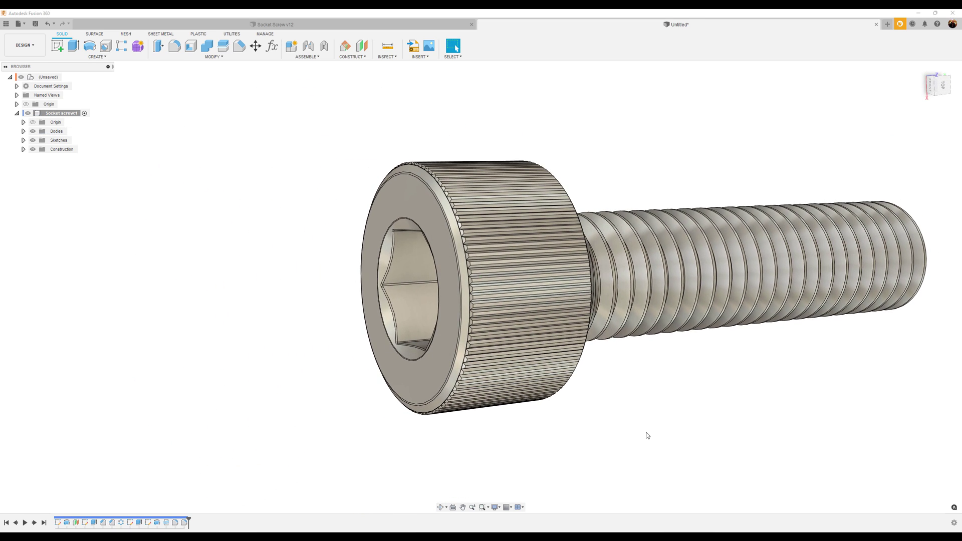
scroll(648, 435, "down", 1)
scroll(659, 427, "down", 1)
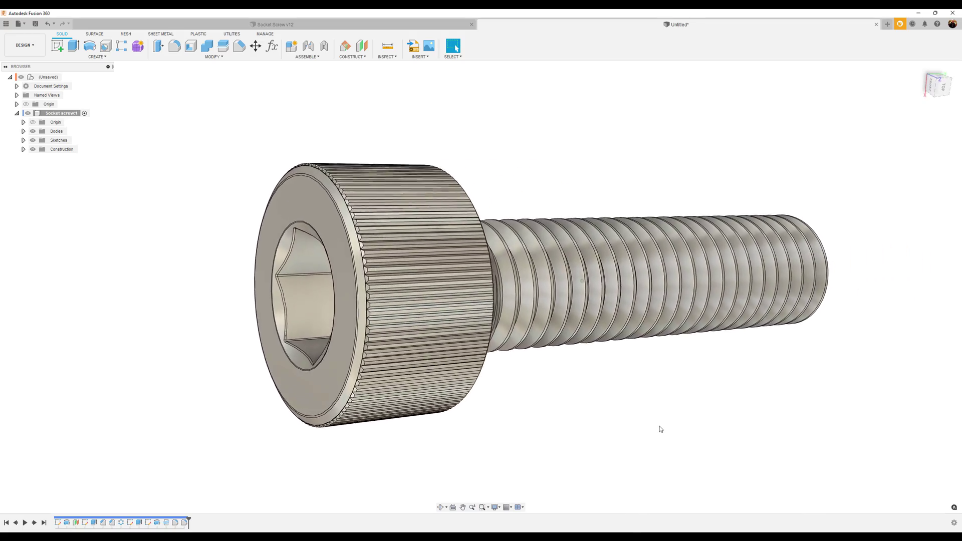